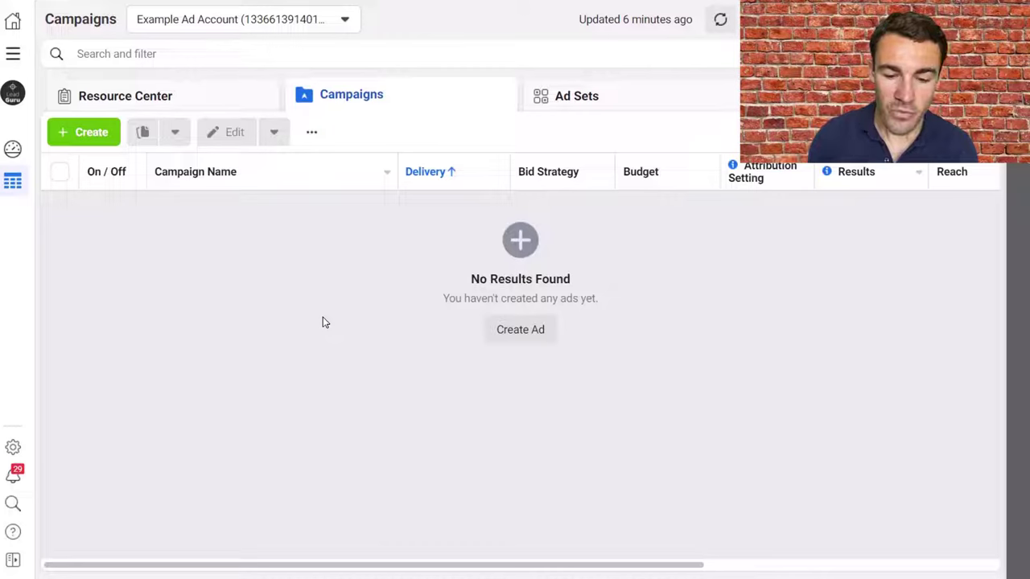
# Start a new auction campaign and choose Conversions as its objective.
pyautogui.click(88, 137)
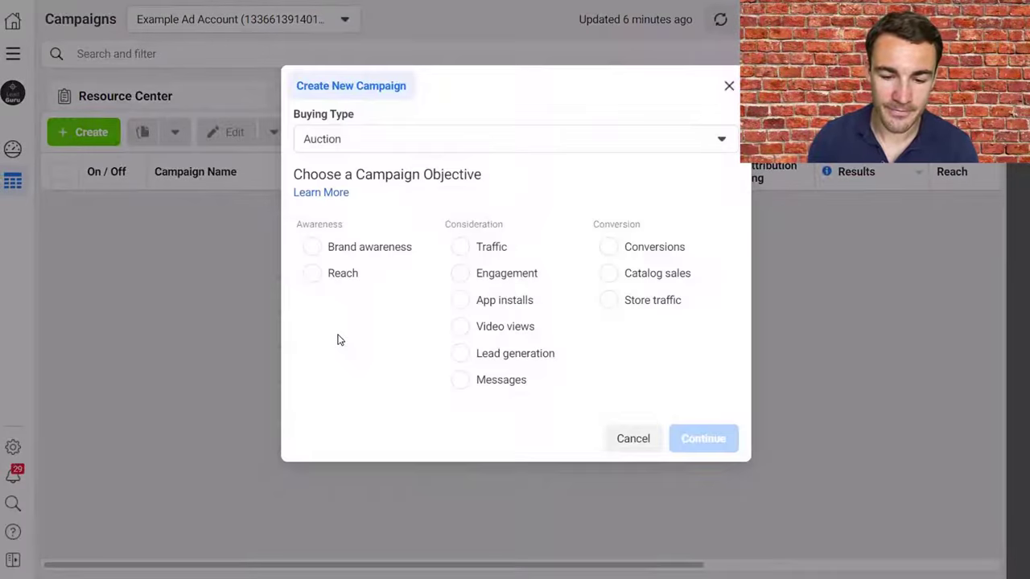
pyautogui.click(643, 249)
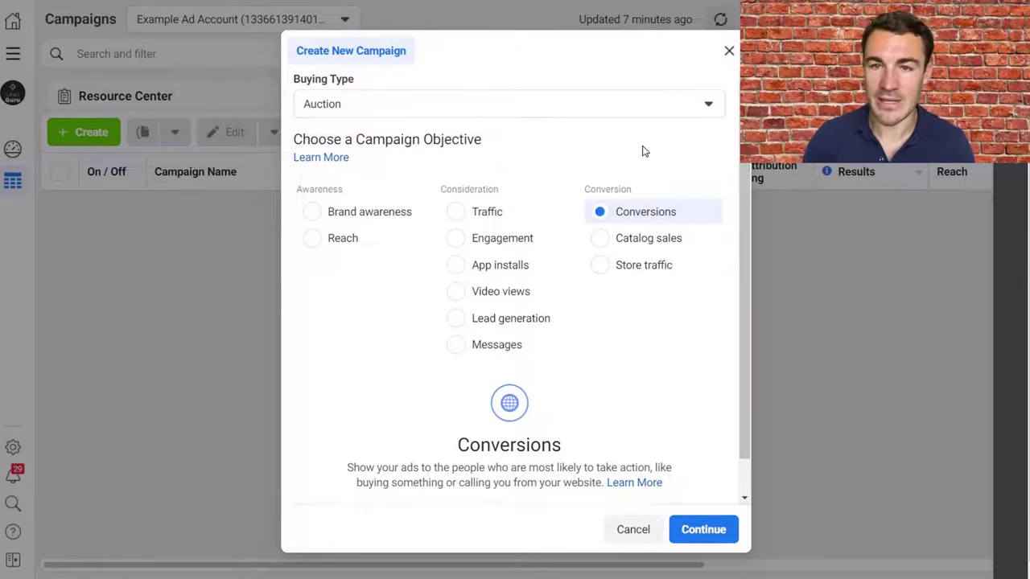
pyautogui.click(491, 213)
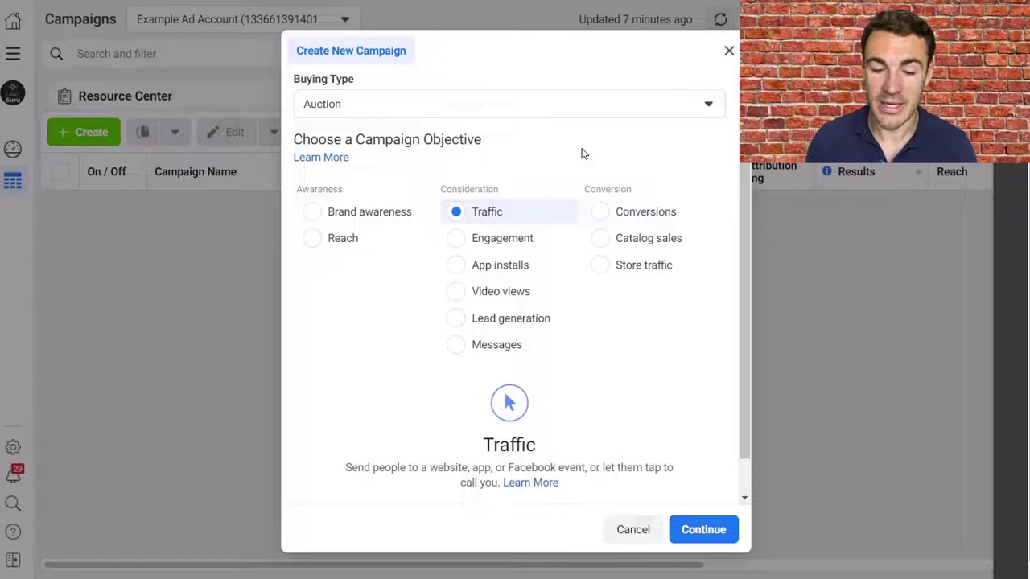
pyautogui.click(650, 216)
pyautogui.scroll(-1, 618, 369)
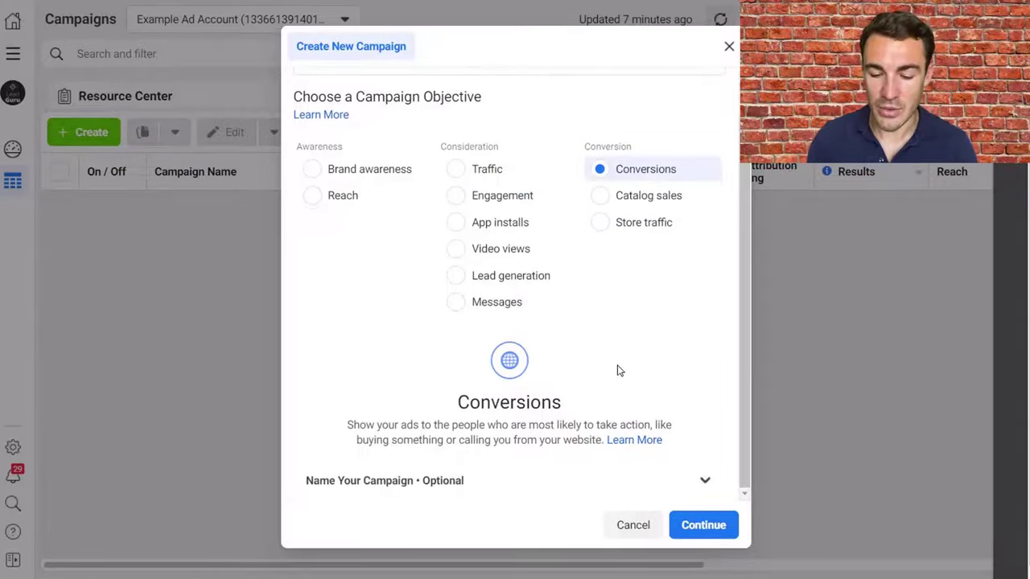
# Expand the optional naming section and name the campaign "Example Facebook Ad Campaign".
pyautogui.rightClick(705, 483)
pyautogui.click(701, 487)
pyautogui.click(701, 488)
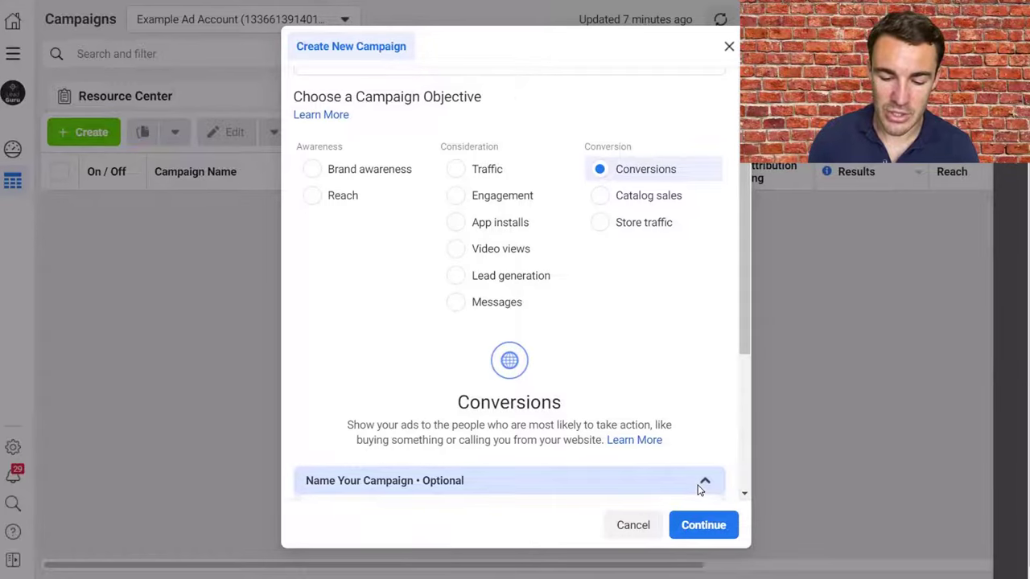
pyautogui.scroll(-3, 651, 451)
pyautogui.click(373, 325)
pyautogui.write('Example')
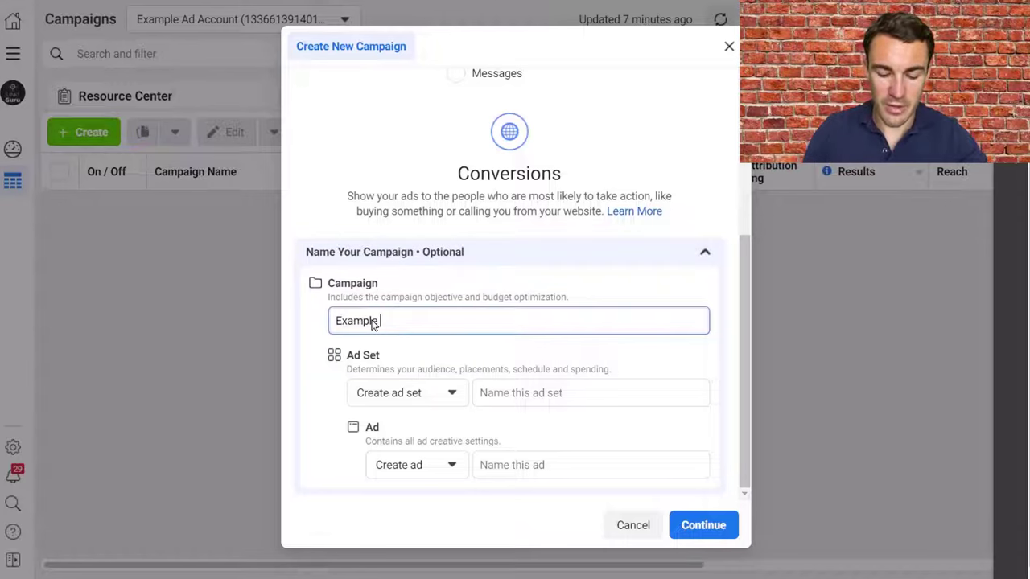
pyautogui.write(' Facebook Ad ')
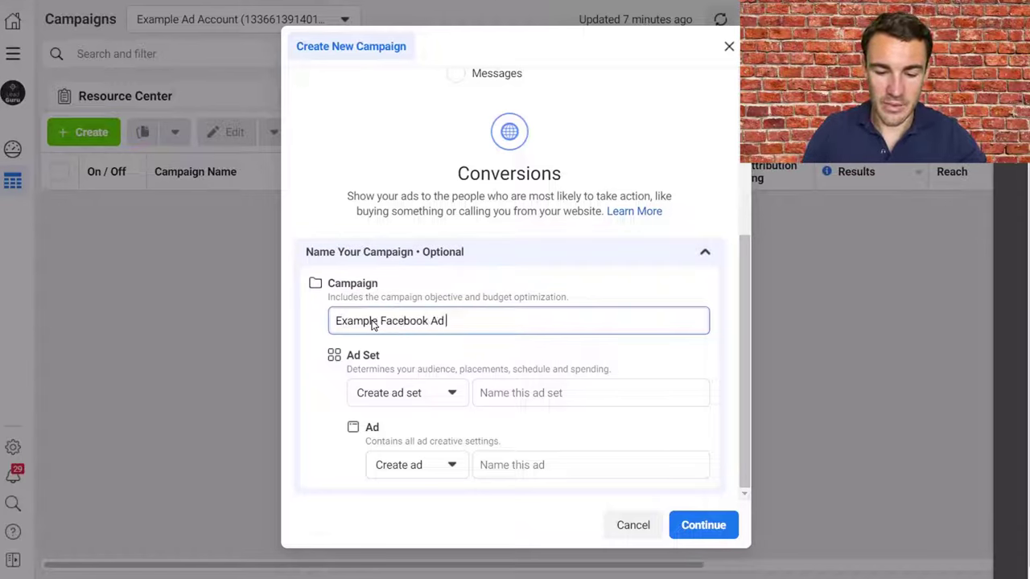
pyautogui.write('Campaign')
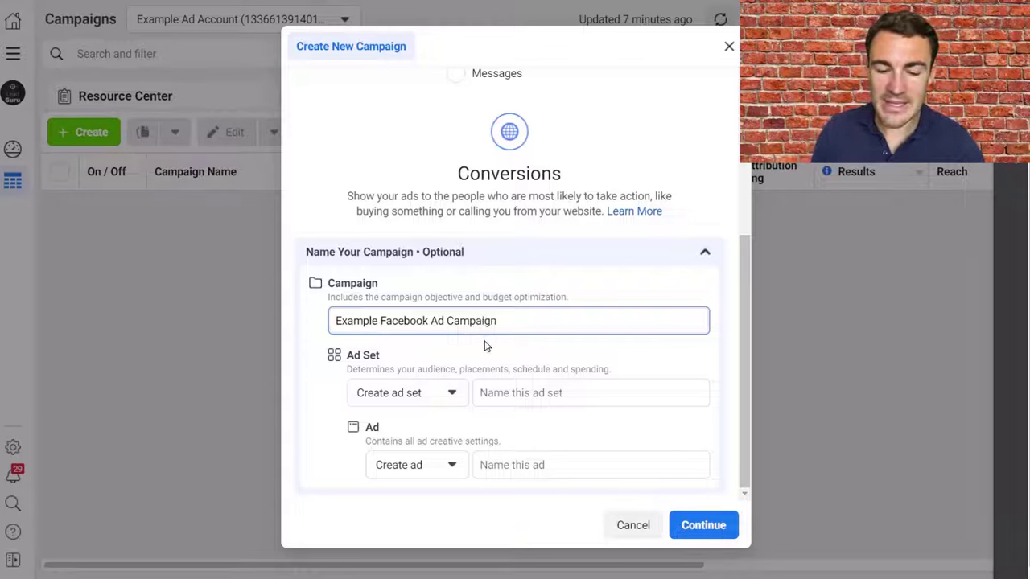
pyautogui.click(453, 356)
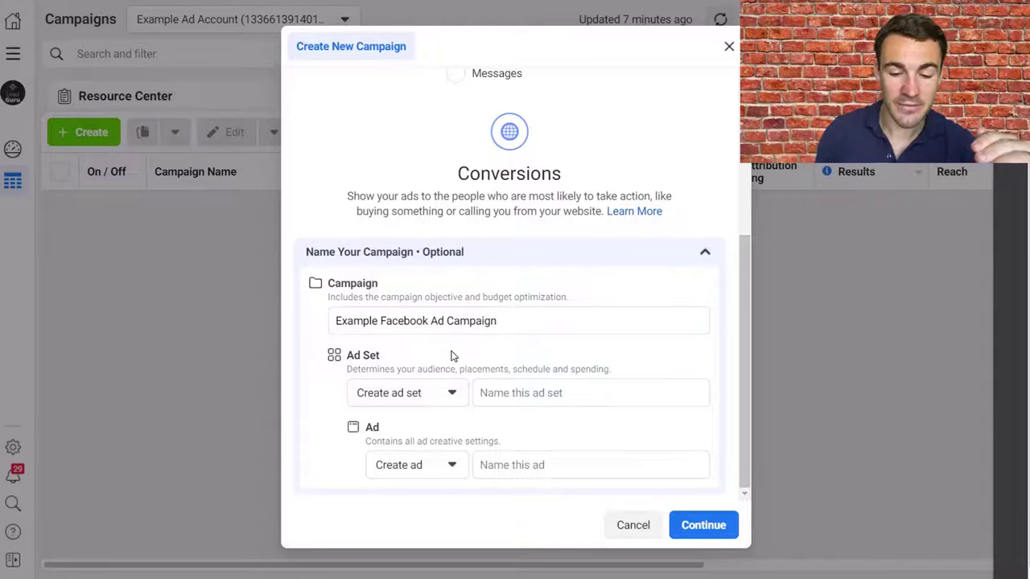
# Name the ad set "Example Ad Set" and the ad "Example Ad", and continue to the campaign editor.
pyautogui.click(515, 400)
pyautogui.write('Ex')
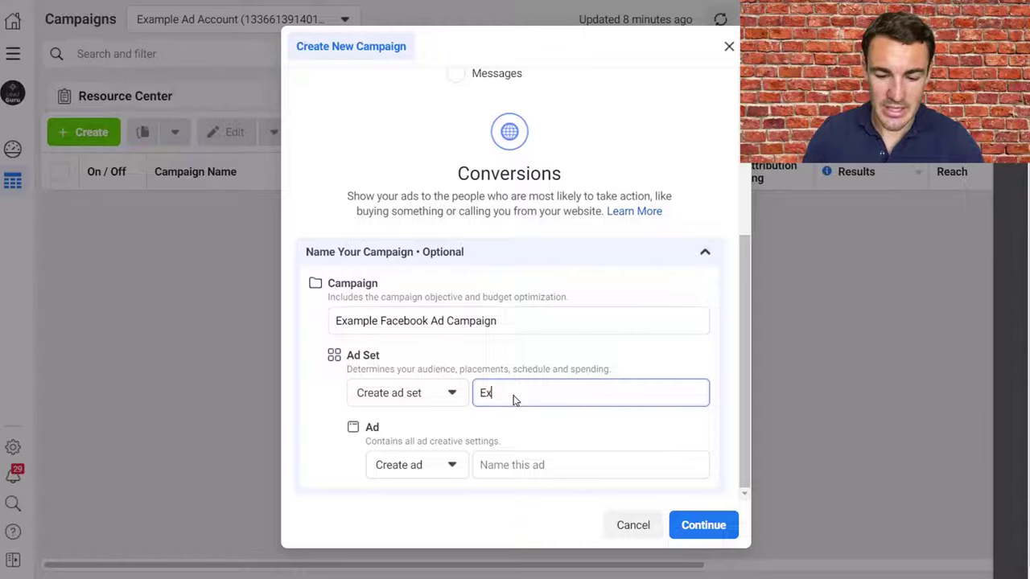
pyautogui.write('ample Ad Set')
pyautogui.press('Tab')
pyautogui.click(532, 468)
pyautogui.write('Example Ad')
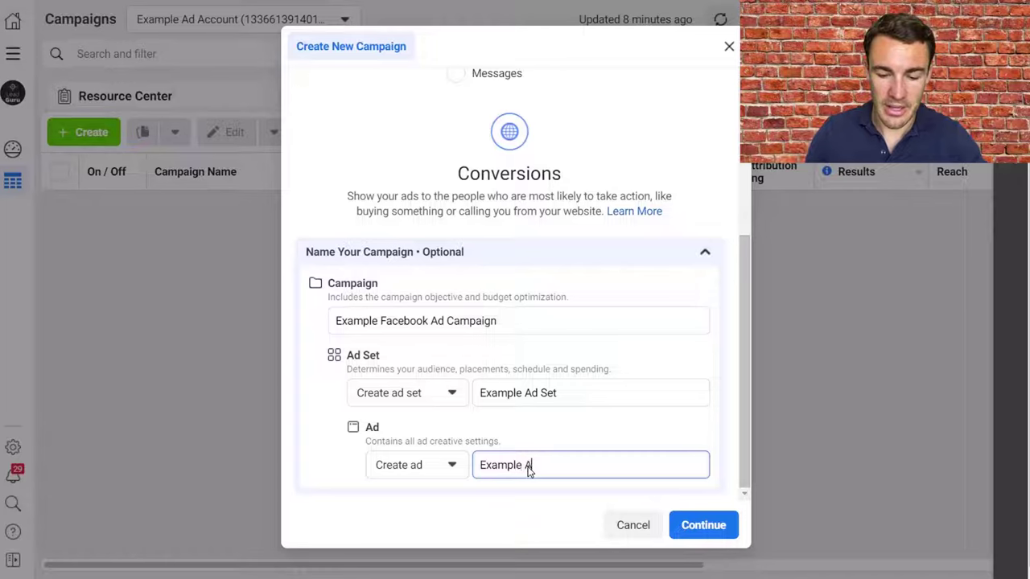
pyautogui.click(703, 526)
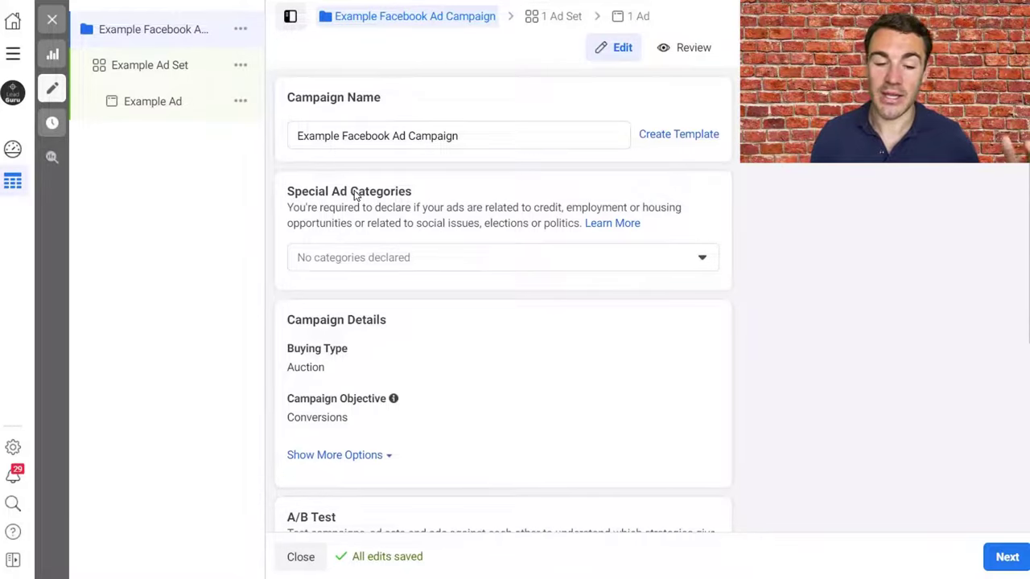
# Review the campaign-level settings, including special ad categories, campaign details, A/B test and campaign budget optimization.
pyautogui.scroll(-1, 467, 379)
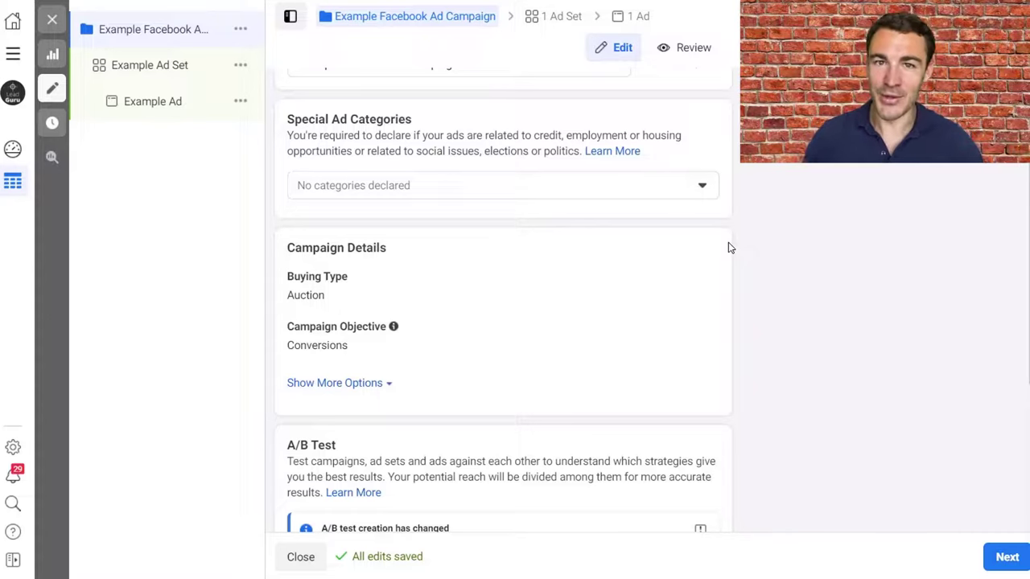
pyautogui.scroll(-3, 738, 279)
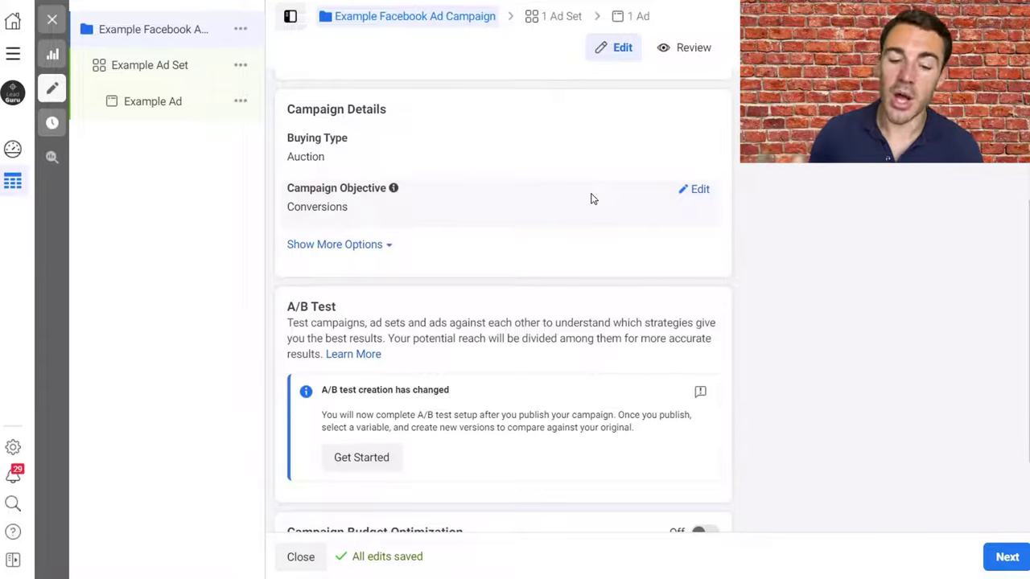
pyautogui.scroll(-1, 729, 223)
pyautogui.scroll(-1, 731, 223)
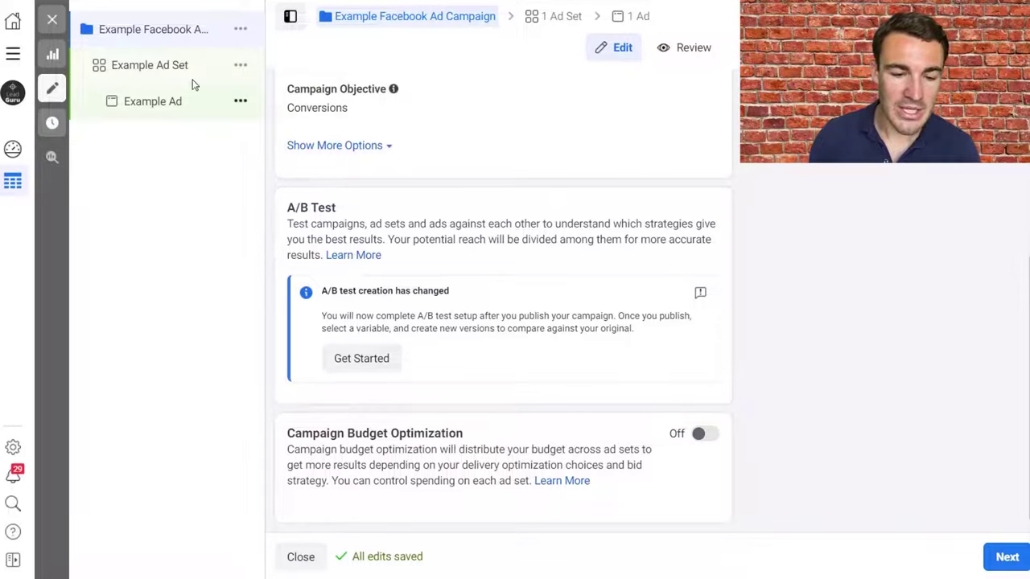
pyautogui.scroll(4, 412, 239)
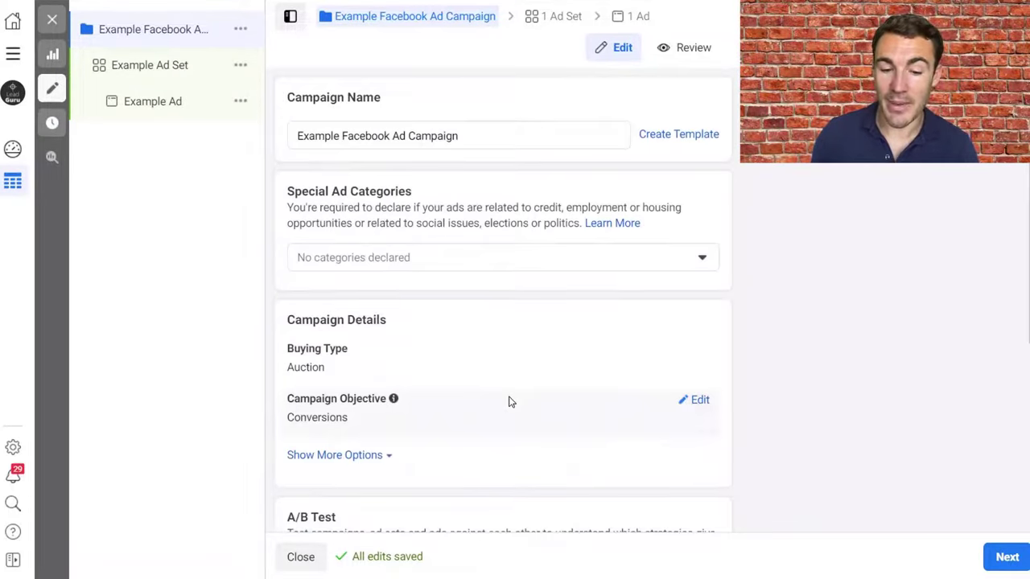
pyautogui.scroll(-4, 510, 400)
pyautogui.scroll(4, 510, 401)
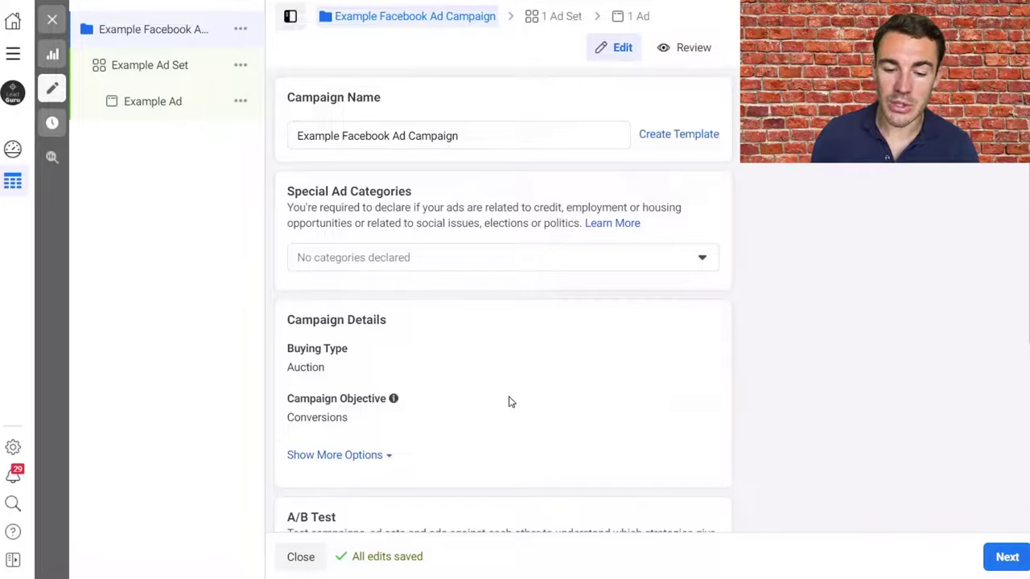
# Open Example Ad Set's settings and enter Purchase as its conversion event.
pyautogui.click(198, 66)
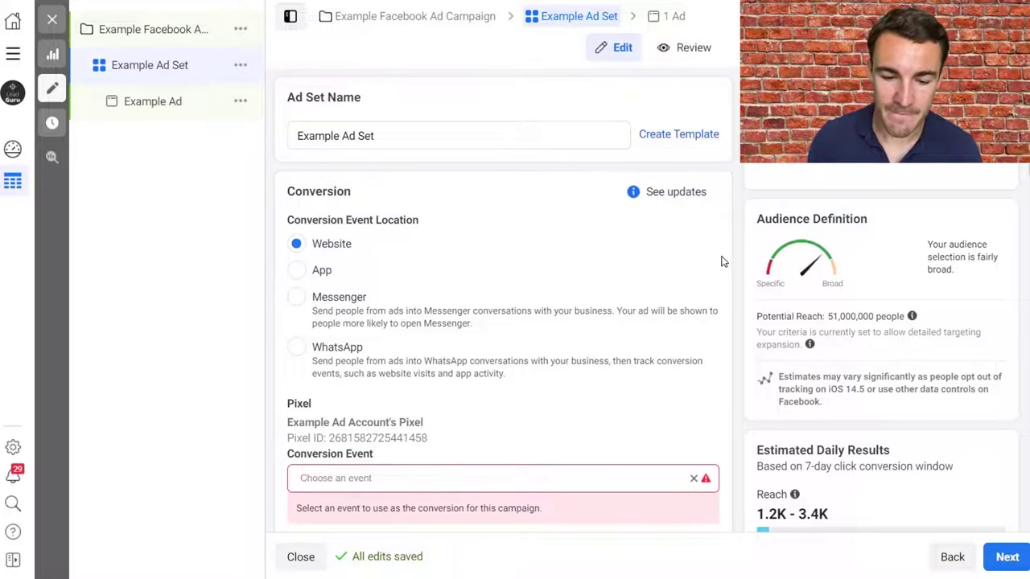
pyautogui.scroll(-1, 722, 261)
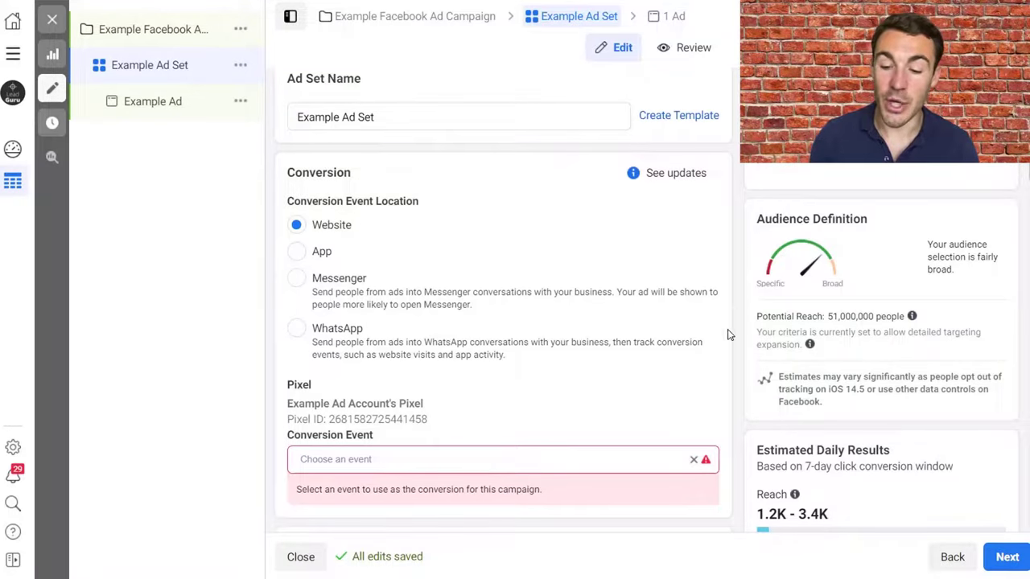
pyautogui.scroll(-2, 728, 334)
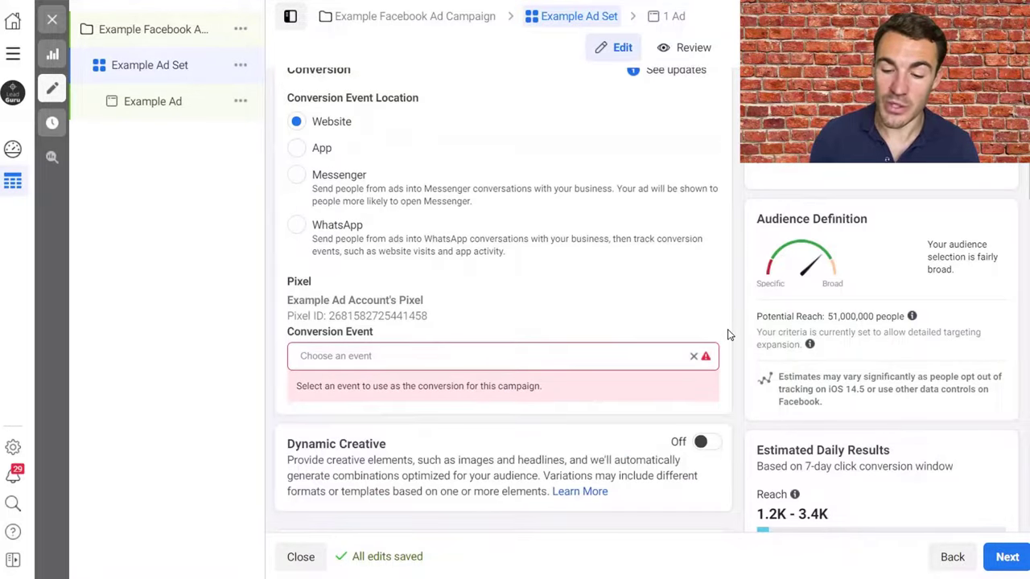
pyautogui.click(362, 356)
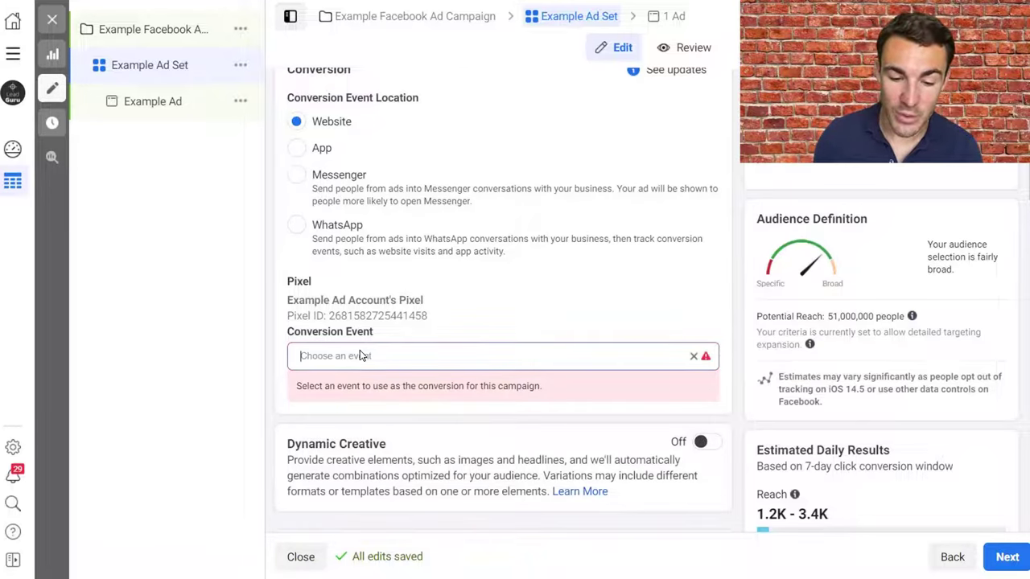
pyautogui.write('Purchase')
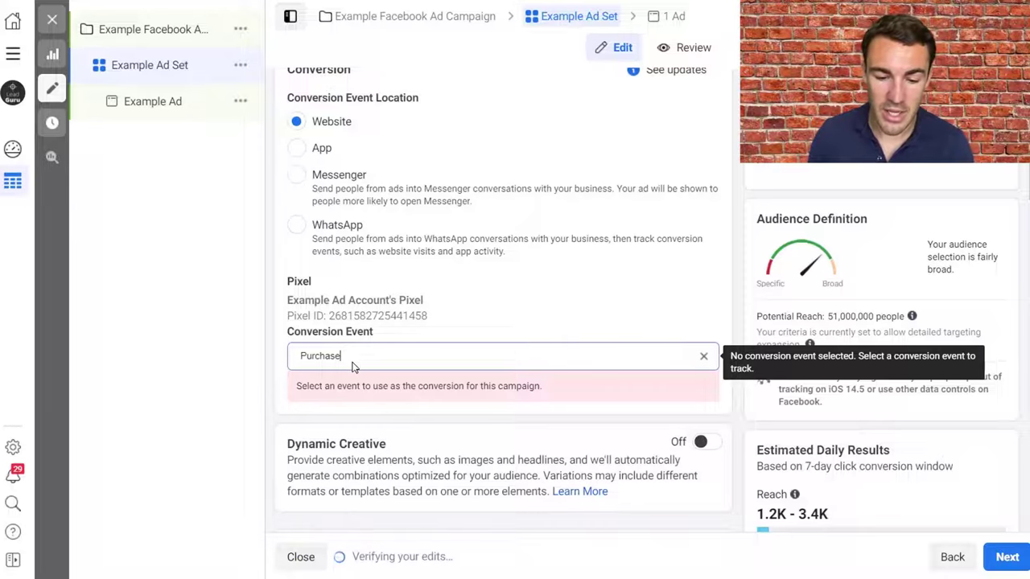
pyautogui.click(282, 391)
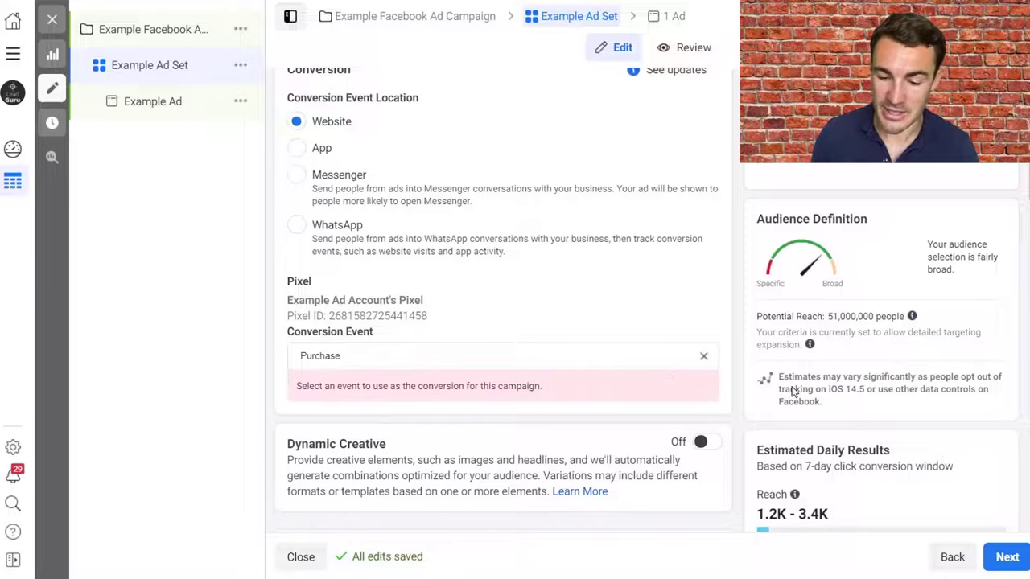
# Examine the ad set's Dynamic Creative, Offer and Budget & Schedule sections, including the available budget types.
pyautogui.scroll(-1, 448, 357)
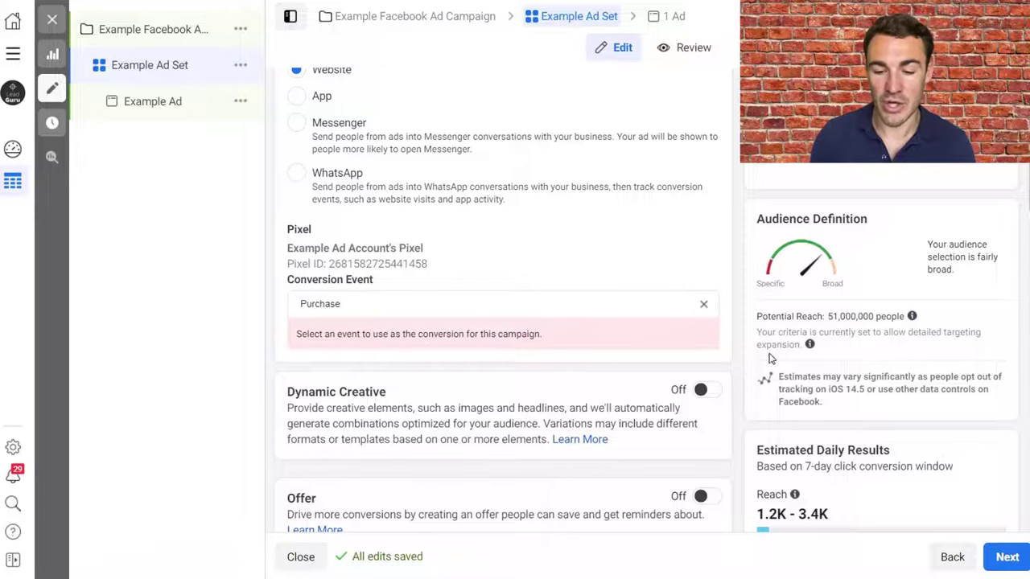
pyautogui.scroll(-1, 720, 338)
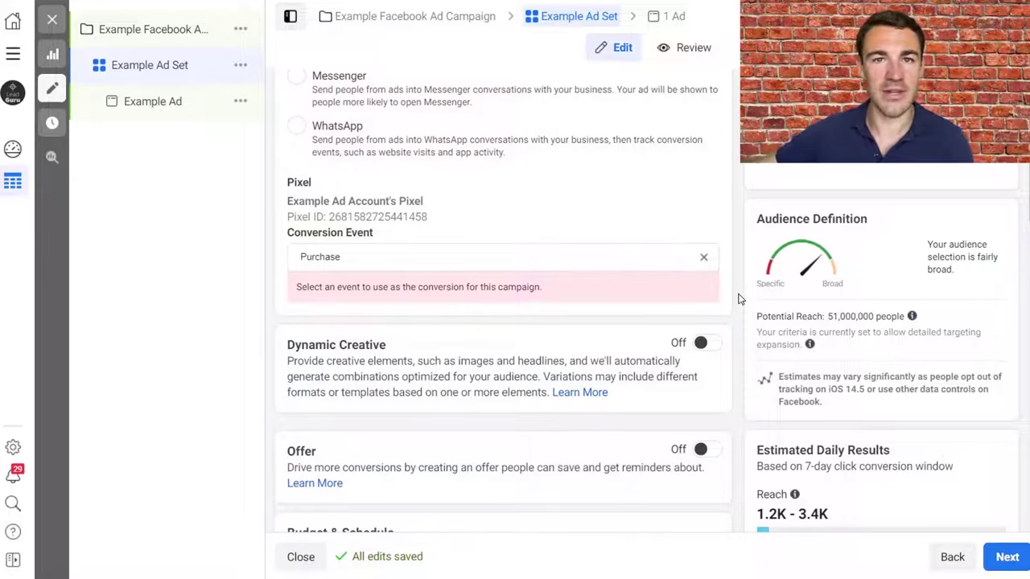
pyautogui.scroll(-1, 741, 300)
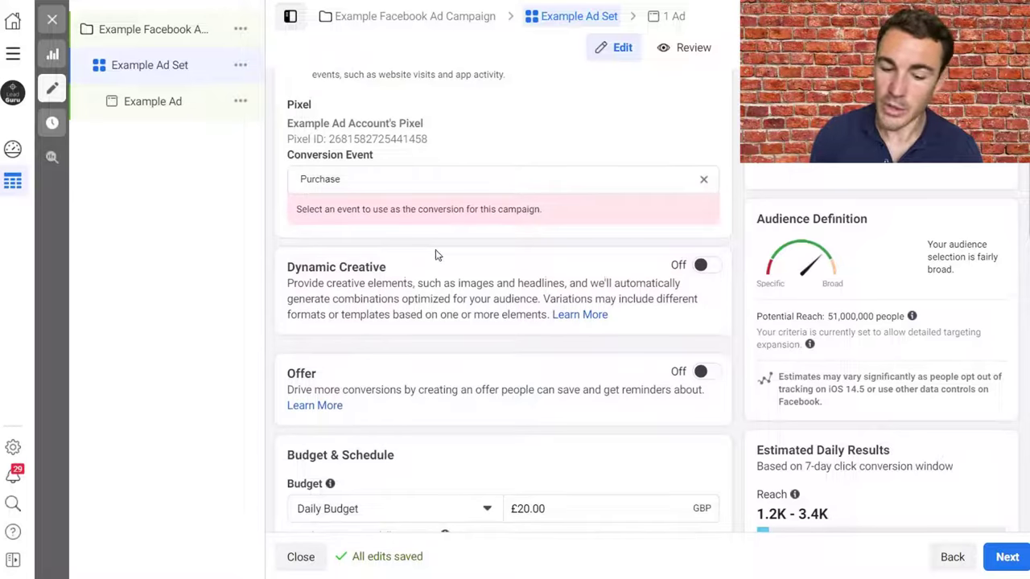
pyautogui.scroll(-1, 497, 329)
pyautogui.scroll(-2, 499, 263)
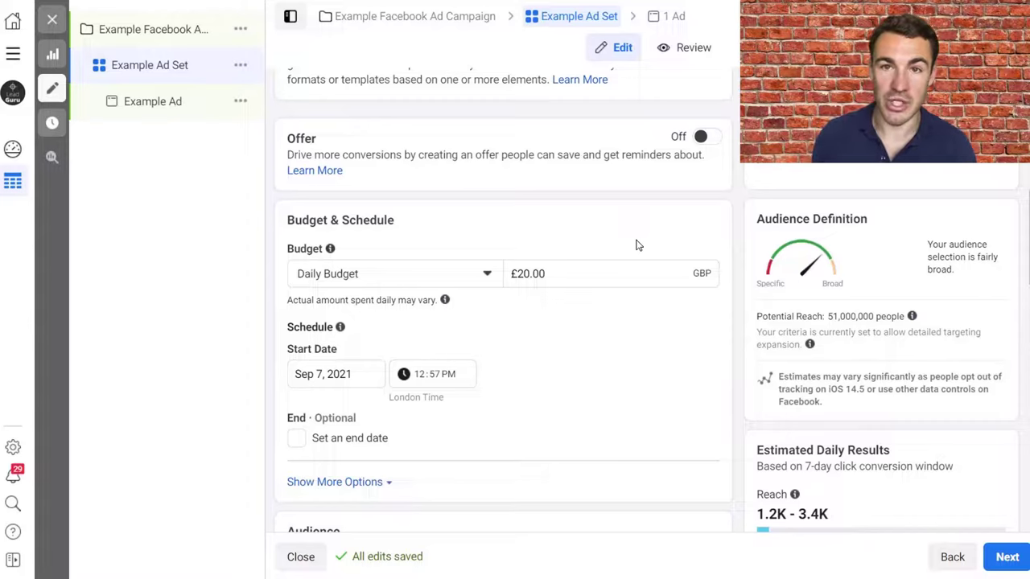
pyautogui.click(483, 275)
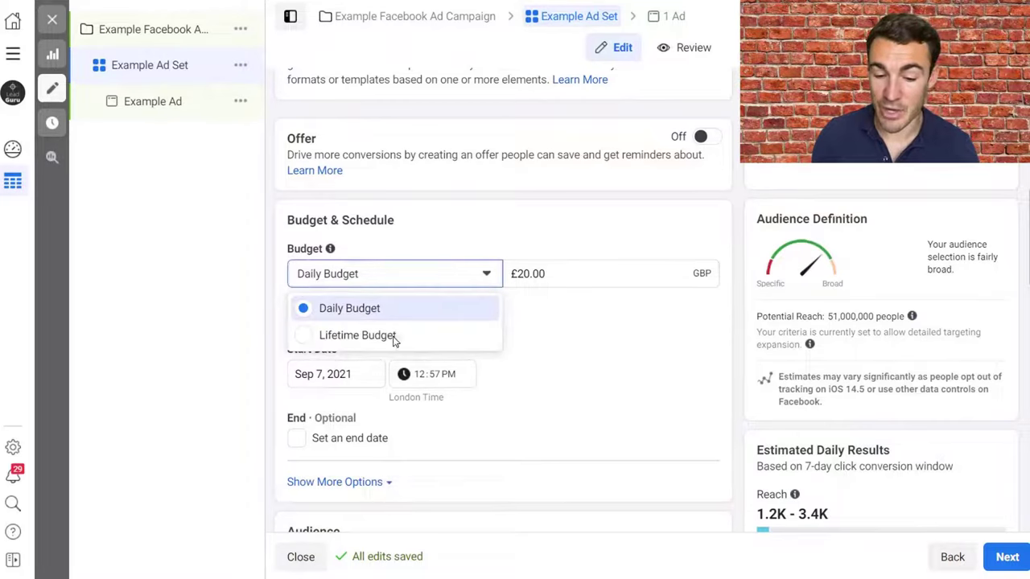
pyautogui.click(565, 245)
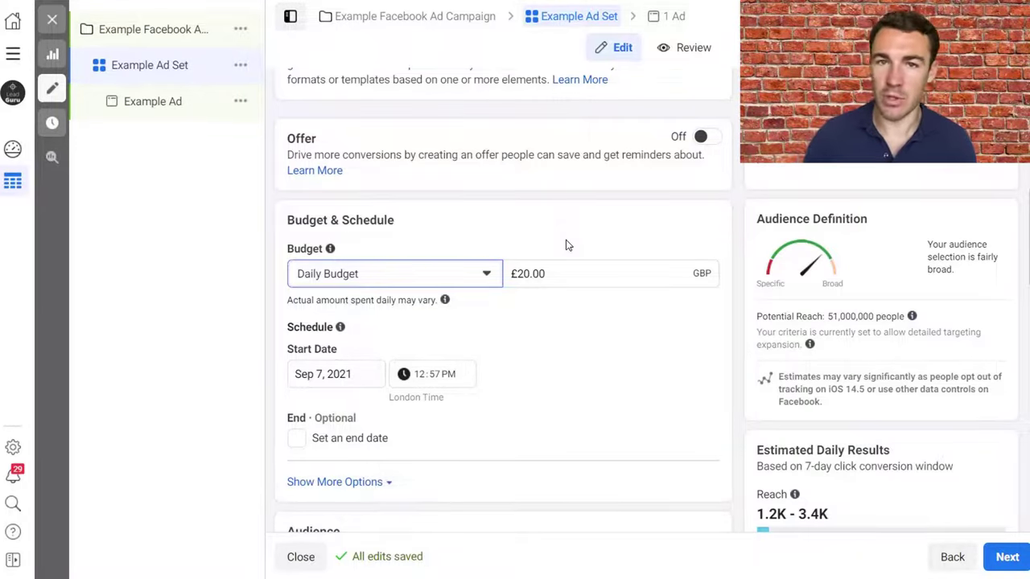
# Try daily budgets of £10.00 and £1000.00 for the ad set.
pyautogui.click(554, 280)
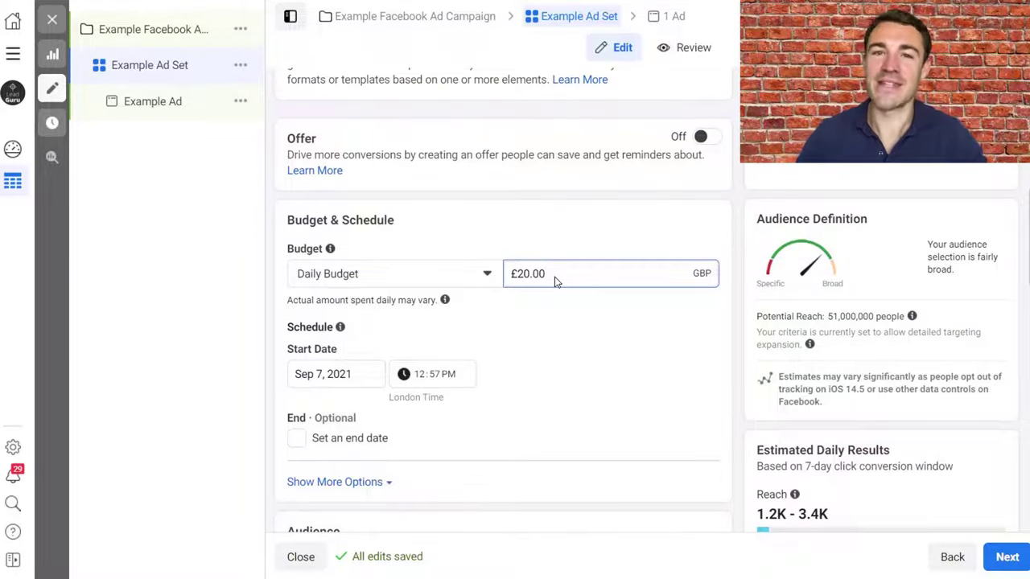
pyautogui.press('Left')
pyautogui.press('Left')
pyautogui.press('Left')
pyautogui.press('Left')
pyautogui.press('BackSpace')
pyautogui.write('1')
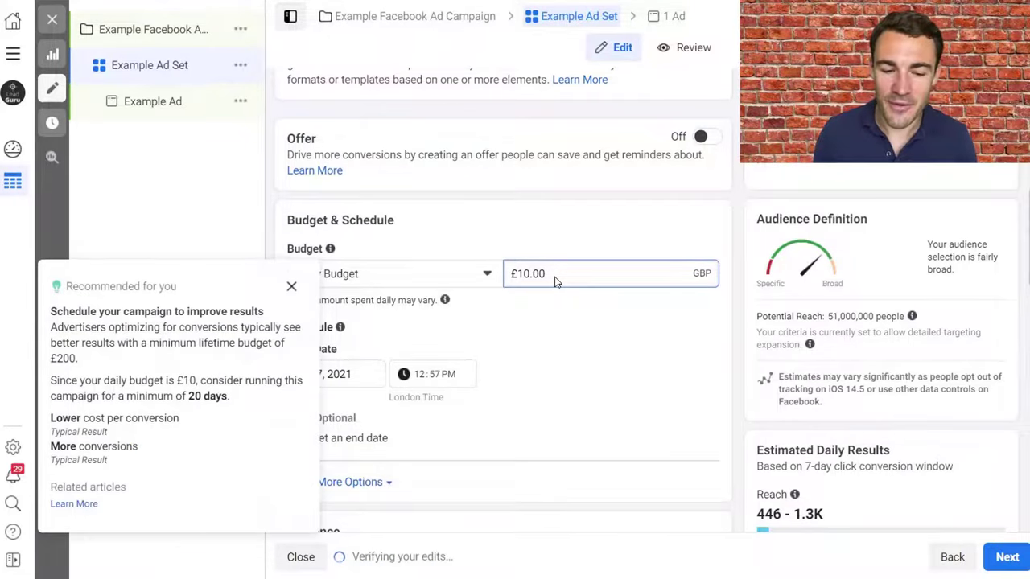
pyautogui.write('00')
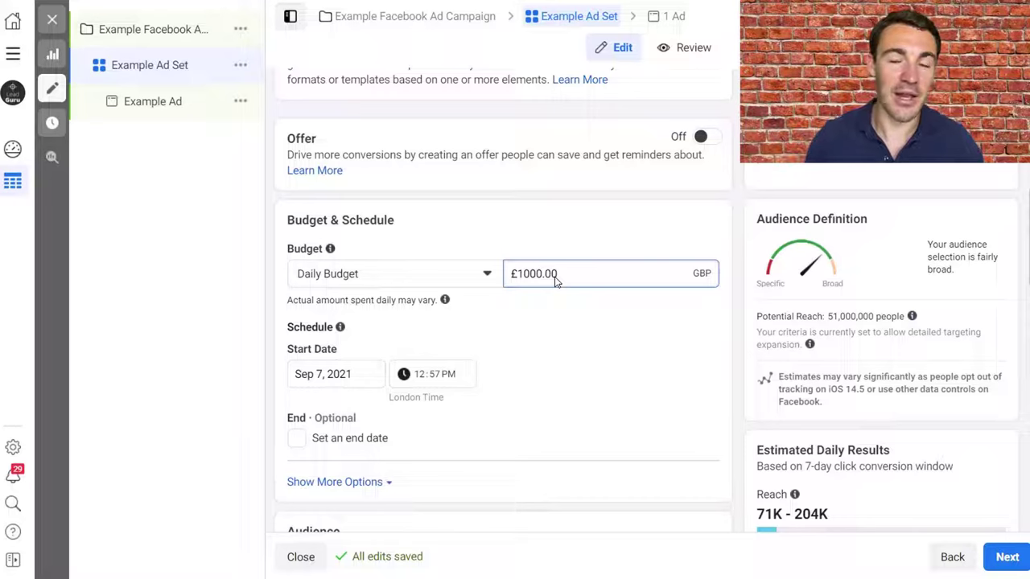
# Set the ad set's daily budget to £20.00 after trying £50.00.
pyautogui.press('BackSpace')
pyautogui.press('BackSpace')
pyautogui.press('BackSpace')
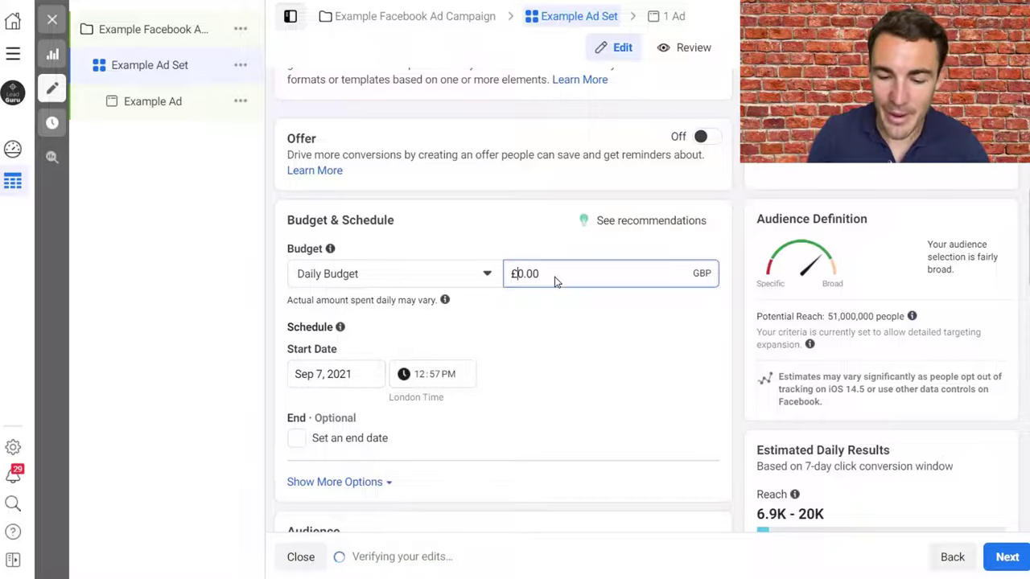
pyautogui.write('5')
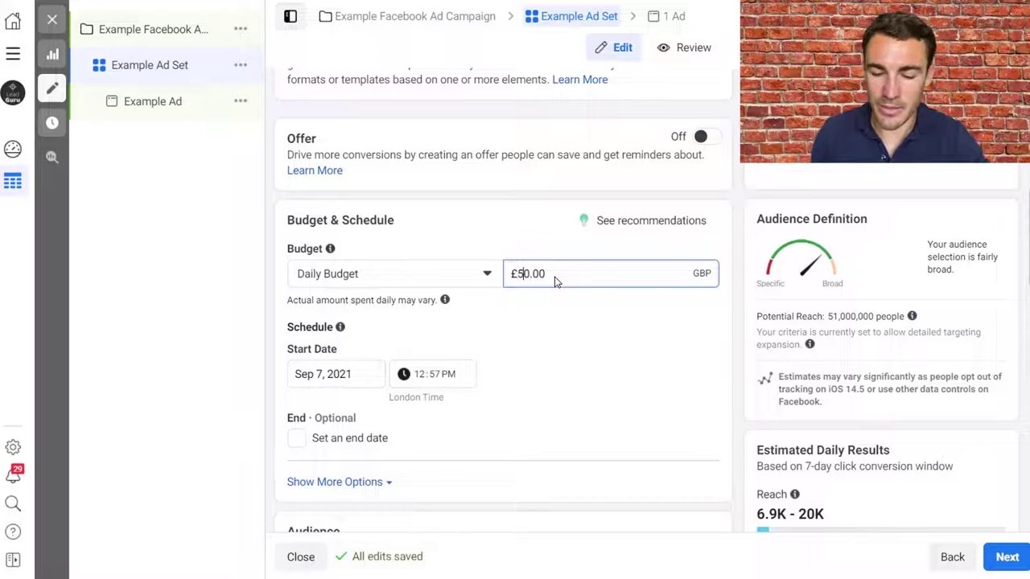
pyautogui.press('BackSpace')
pyautogui.write('2')
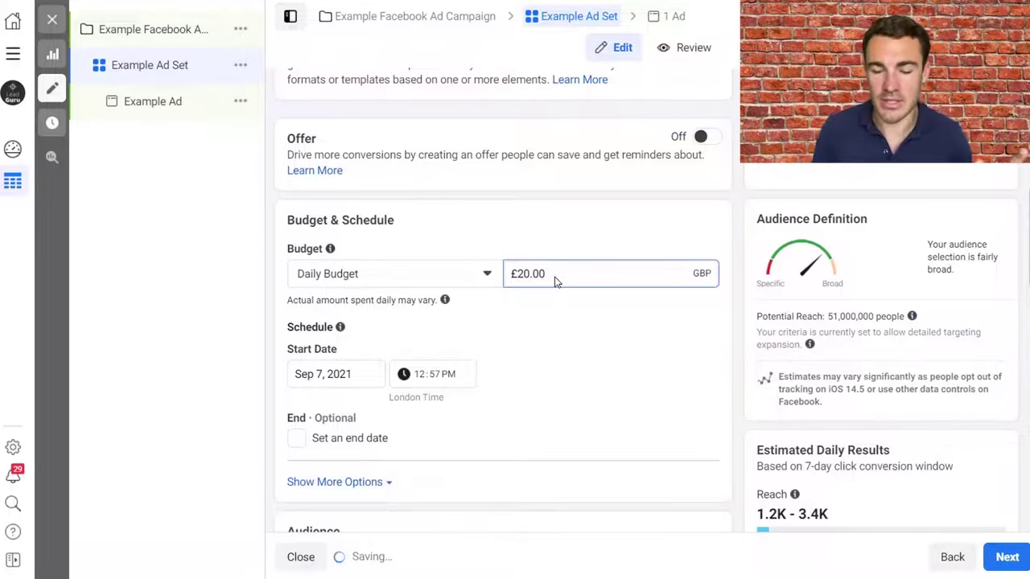
# Open the location targeting in Example Ad Set's Audience section for editing.
pyautogui.scroll(-4, 591, 338)
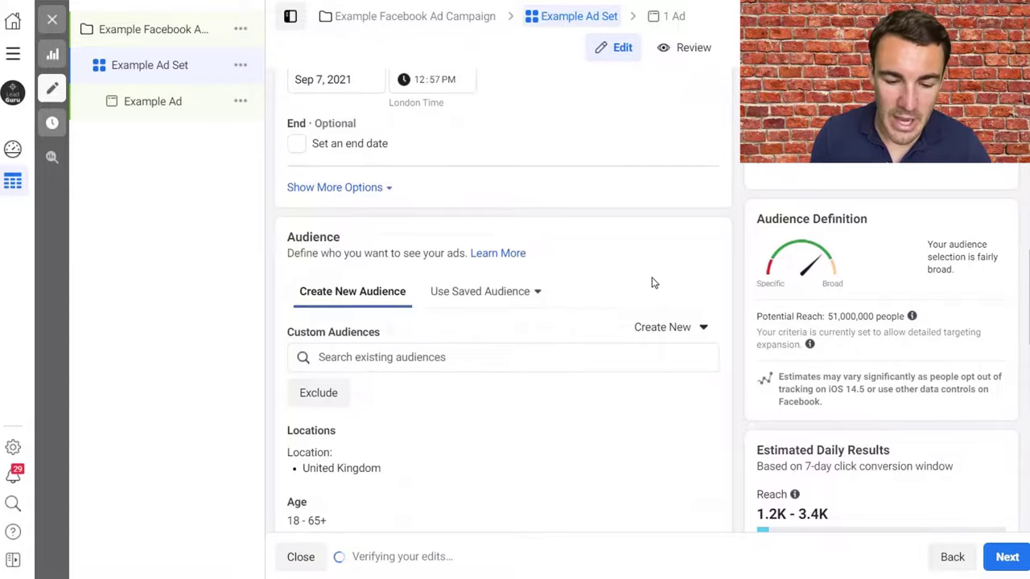
pyautogui.scroll(-1, 637, 265)
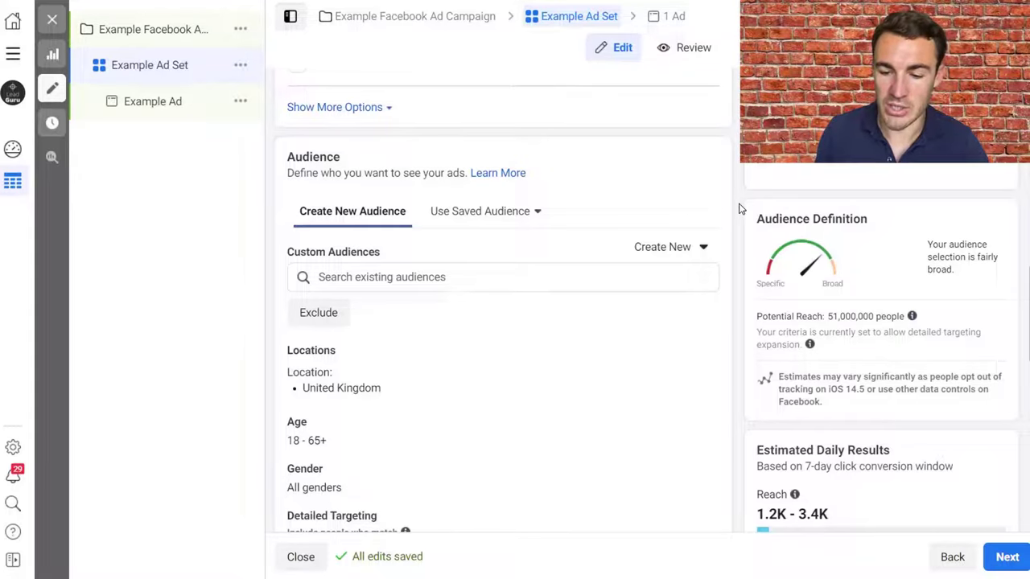
pyautogui.scroll(-1, 741, 209)
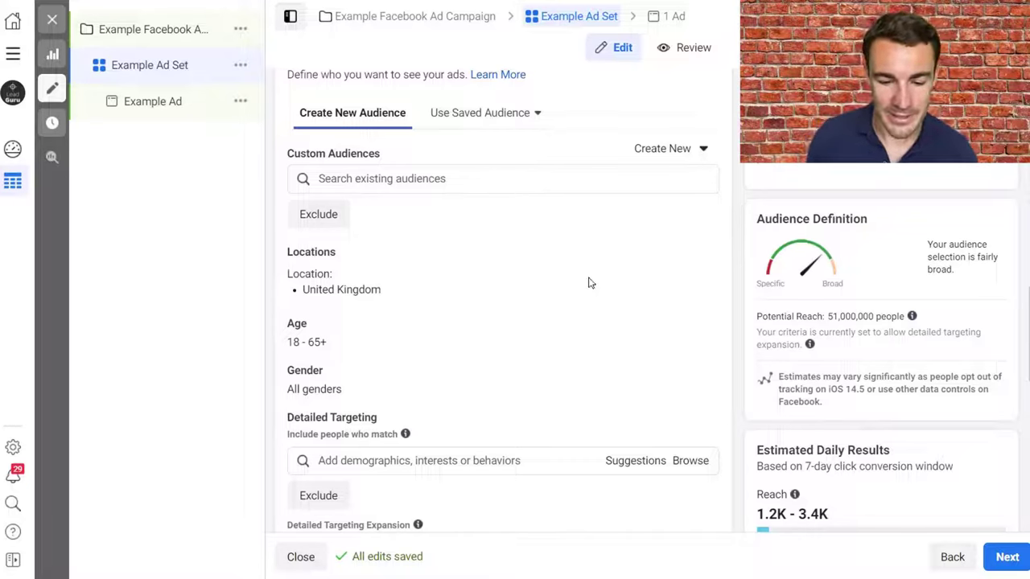
pyautogui.moveTo(667, 294)
pyautogui.click(699, 257)
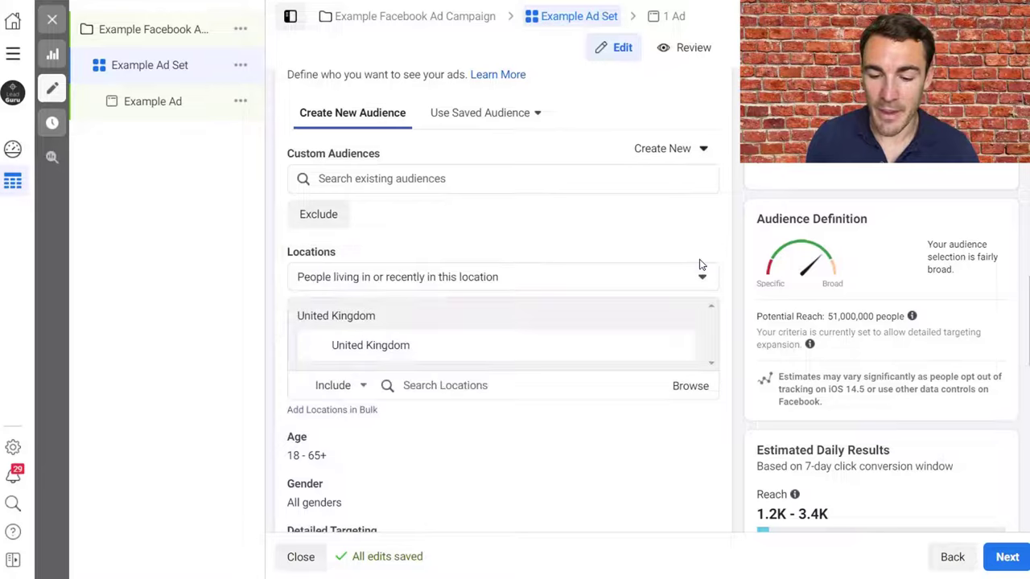
pyautogui.scroll(-2, 732, 239)
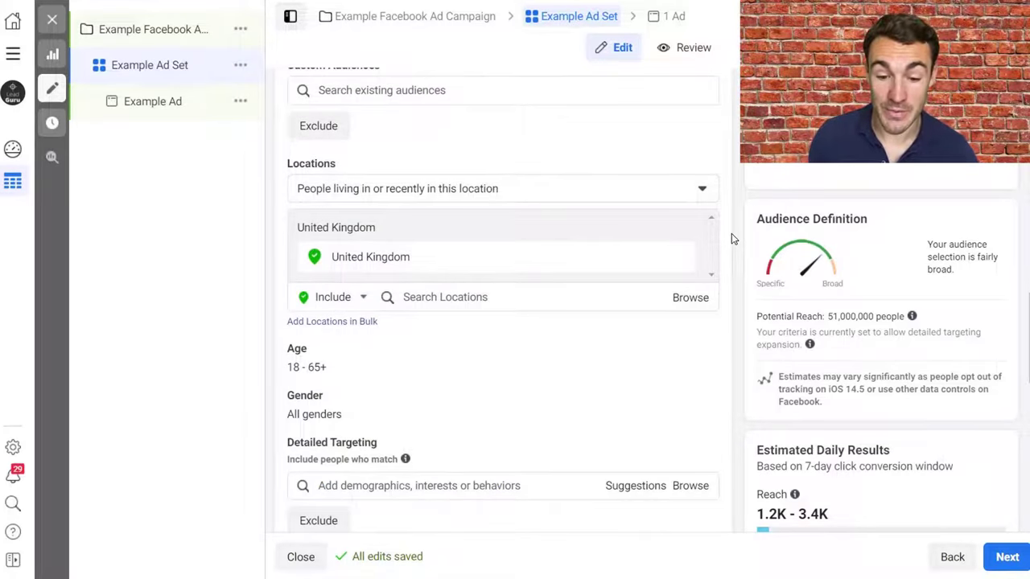
# Try targeting Cheltenham, Gloucestershire, England as the audience location with a 14-mile radius.
pyautogui.click(499, 299)
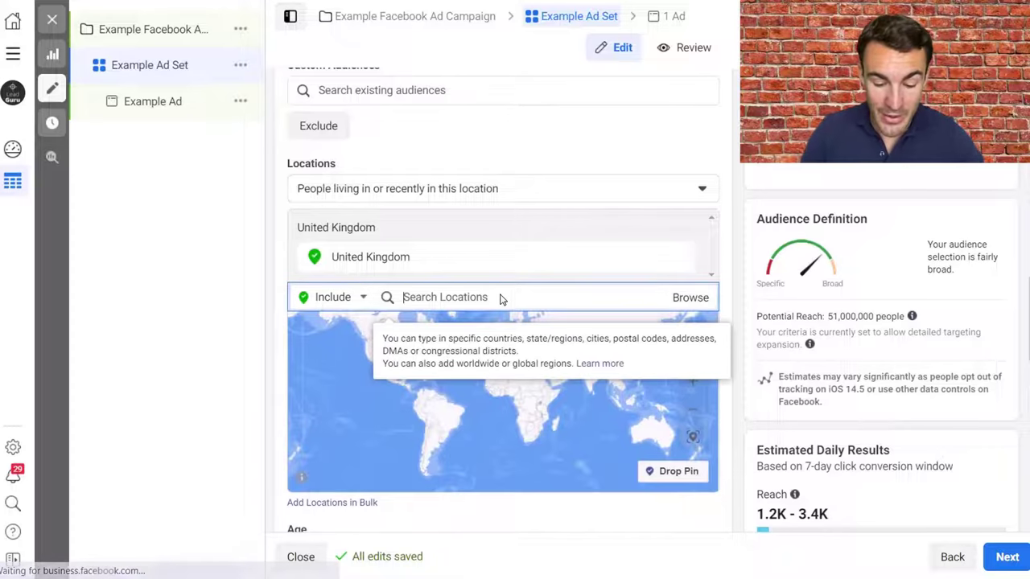
pyautogui.write('Cheltenham englan')
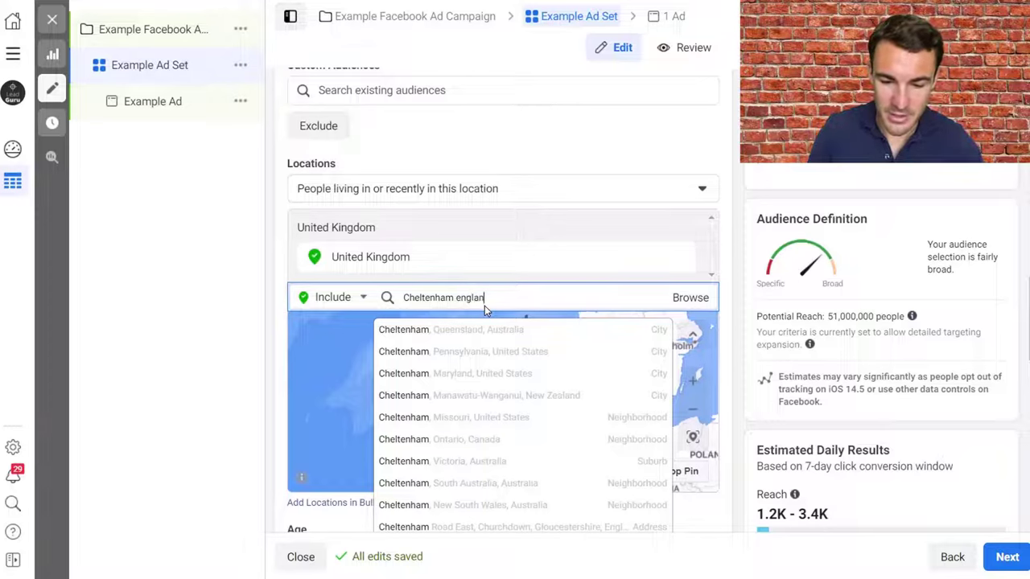
pyautogui.click(459, 329)
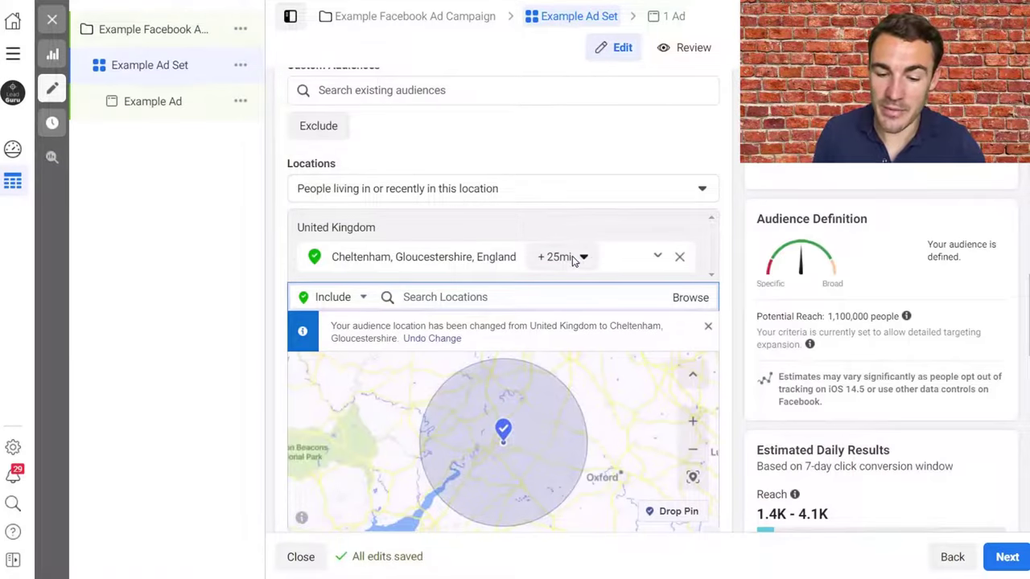
pyautogui.click(571, 258)
pyautogui.moveTo(579, 352); pyautogui.dragTo(573, 358)
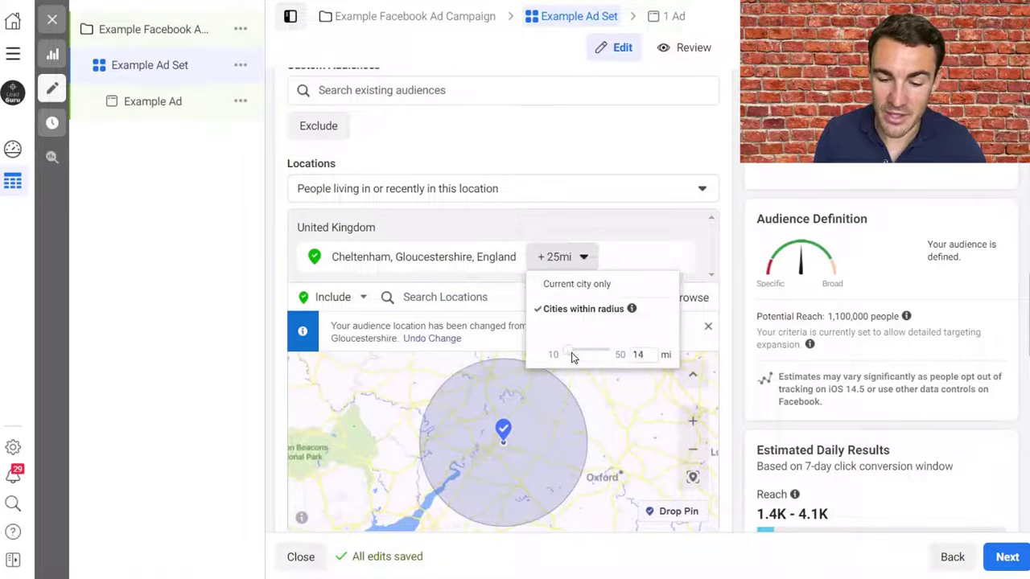
pyautogui.click(740, 293)
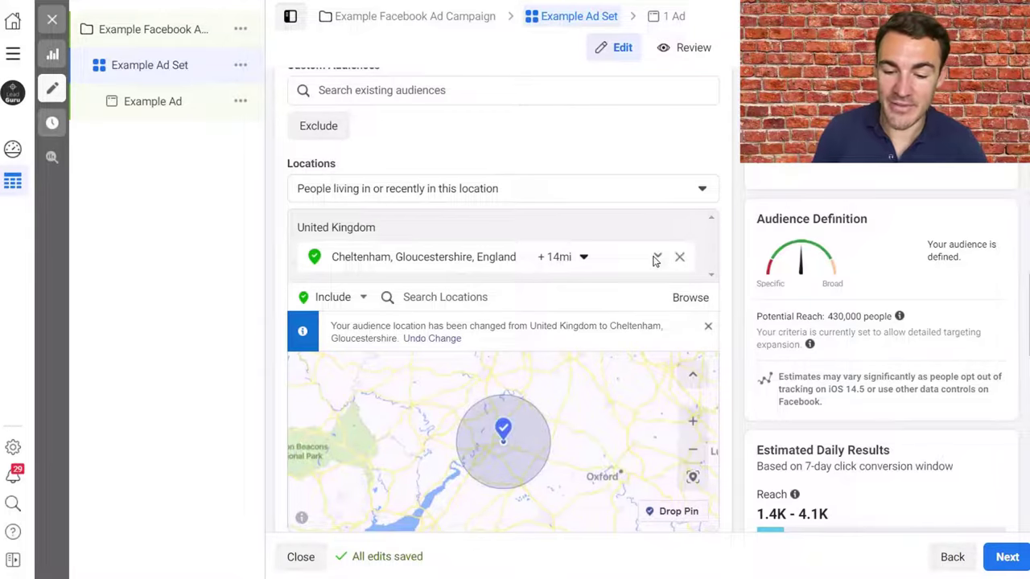
# Remove Cheltenham from the audience locations and include the United Kingdom instead.
pyautogui.click(680, 258)
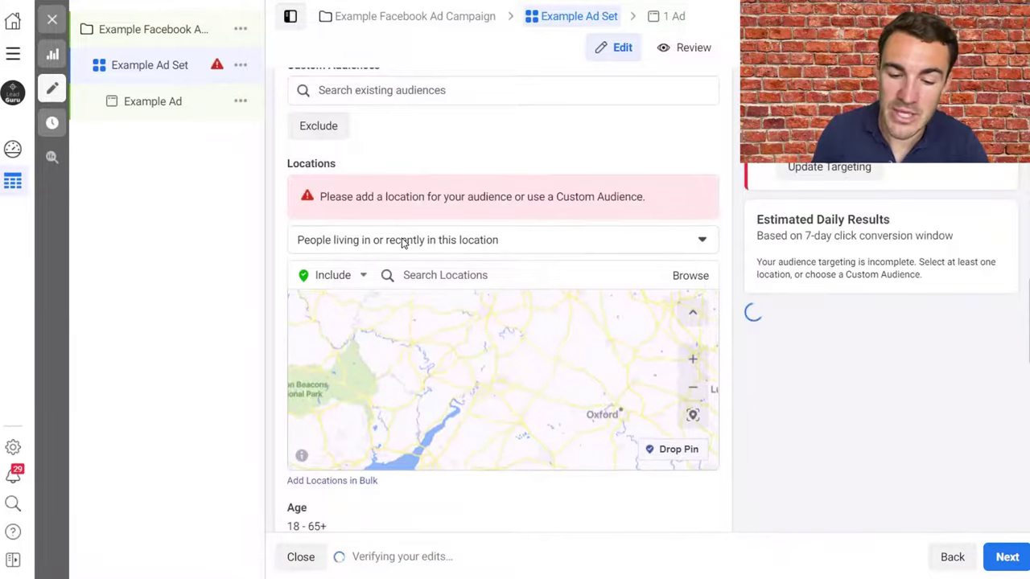
pyautogui.click(433, 278)
pyautogui.write('Unite')
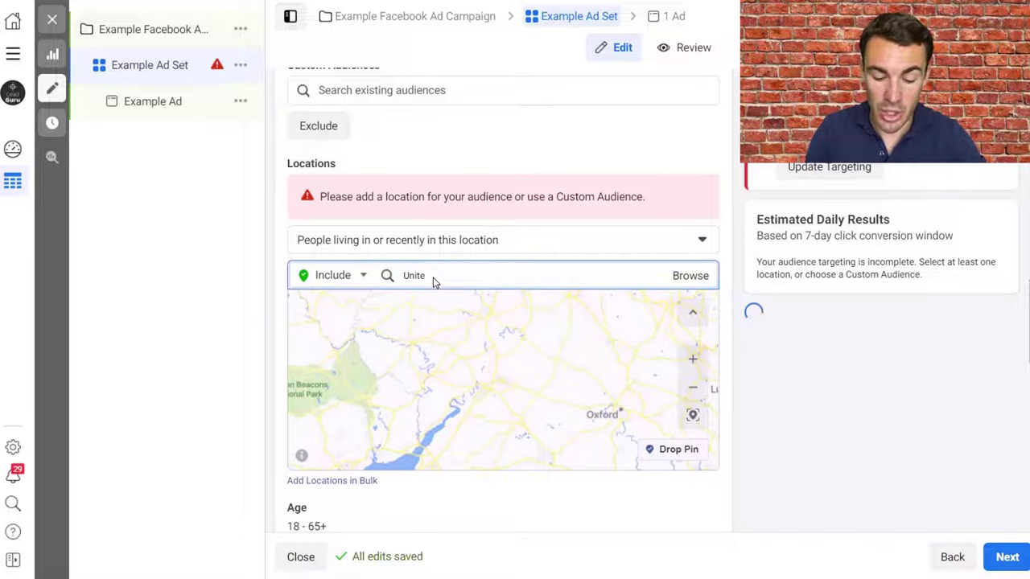
pyautogui.write('d Kingdom')
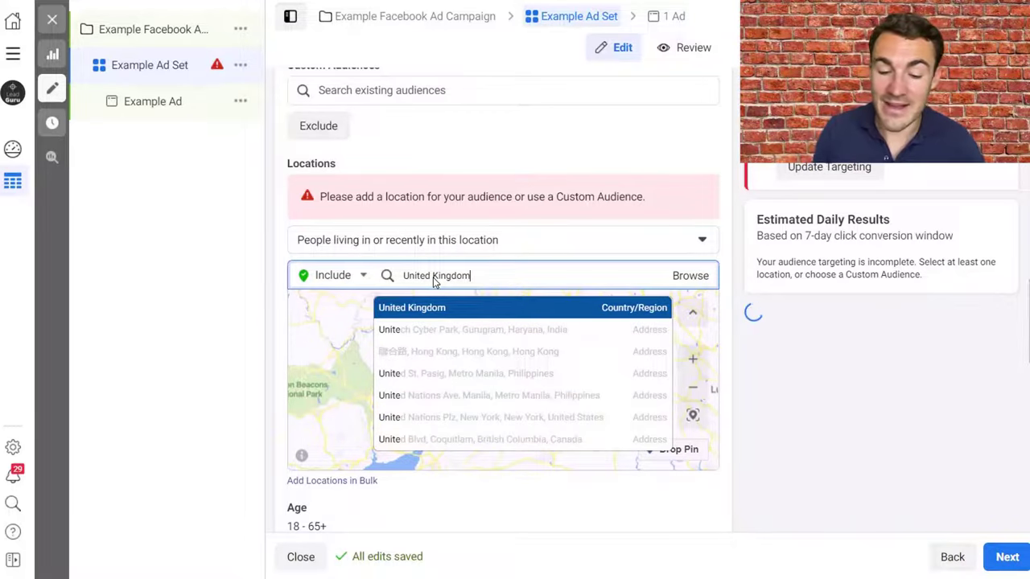
pyautogui.press('Return')
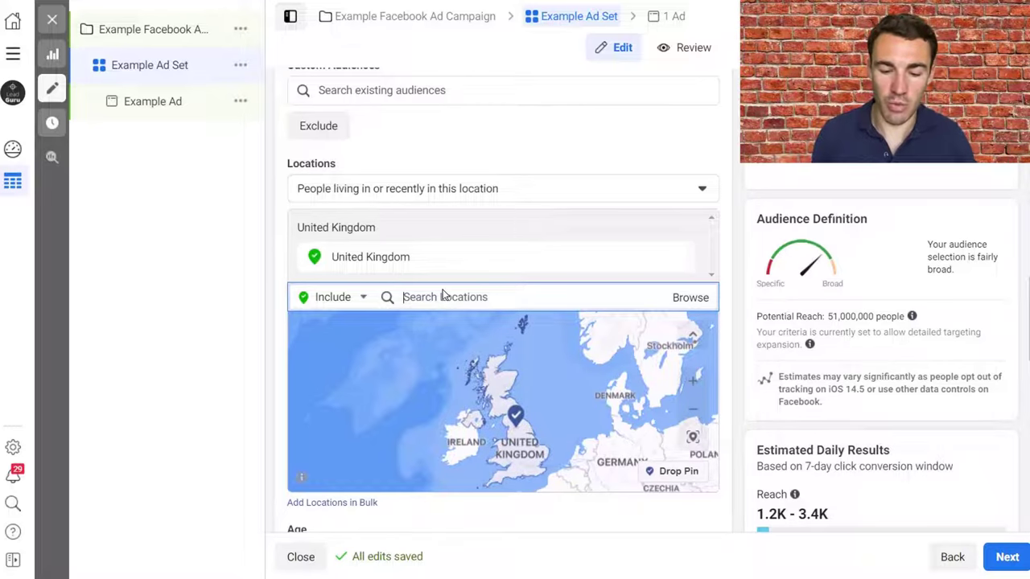
# Add the United States, Canada and Australia to the included audience locations.
pyautogui.write('United States')
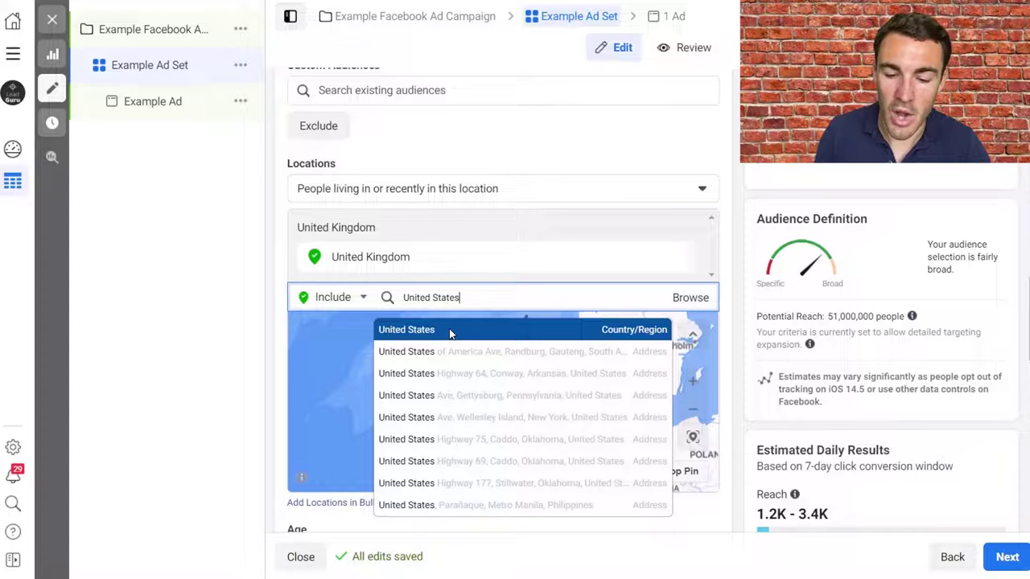
pyautogui.click(460, 329)
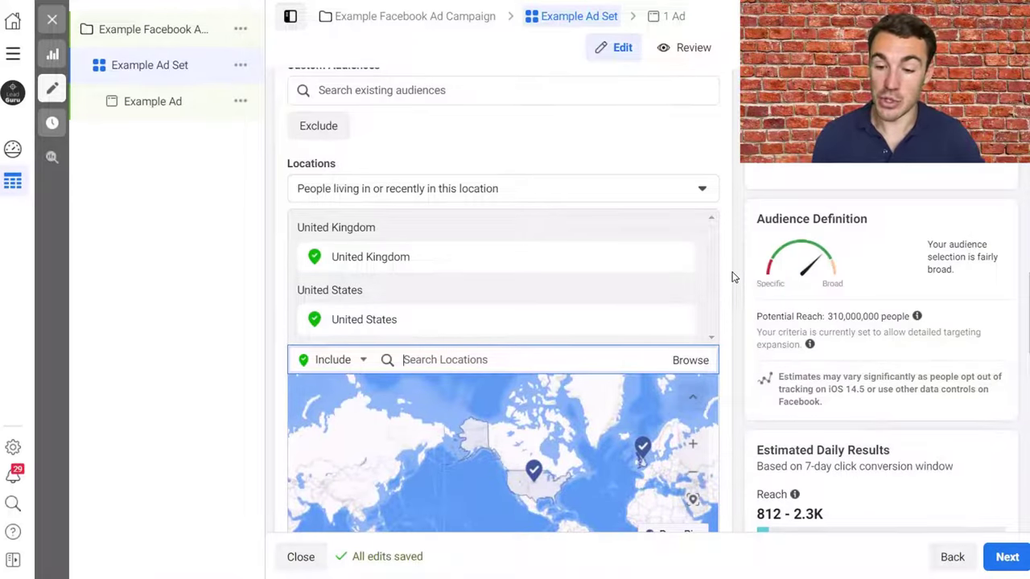
pyautogui.write('Canada')
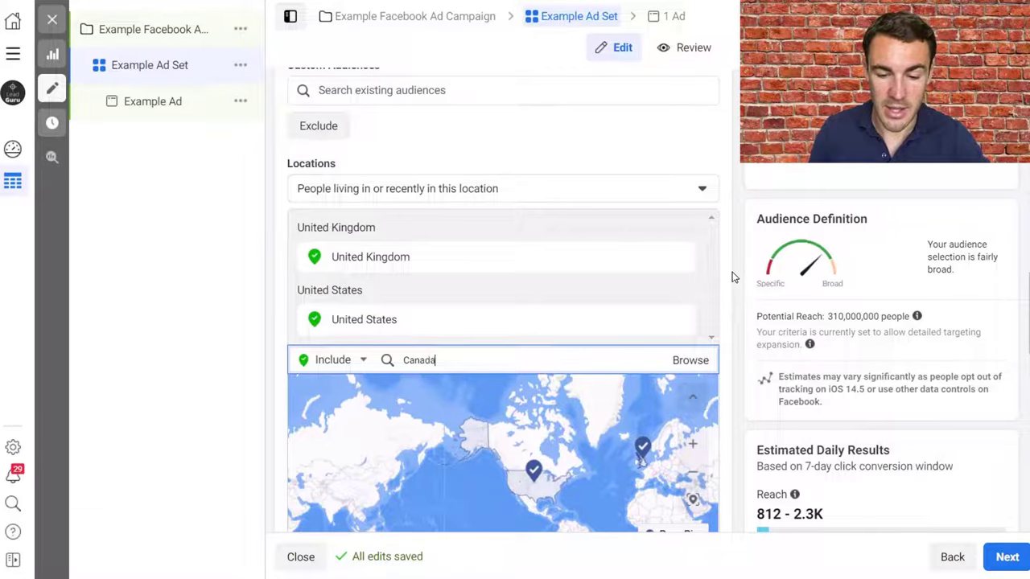
pyautogui.click(419, 397)
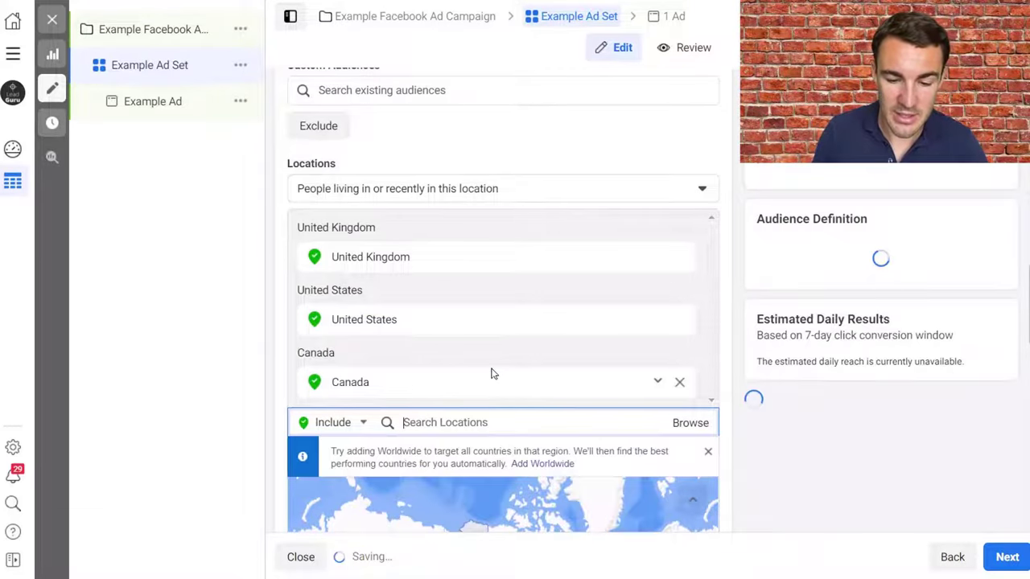
pyautogui.write('Austral')
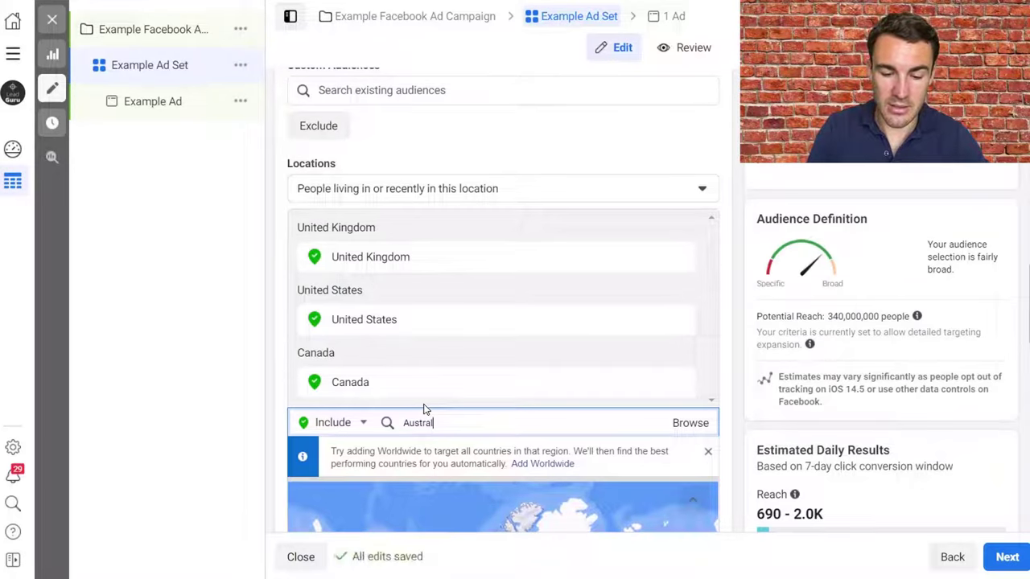
pyautogui.write('ia')
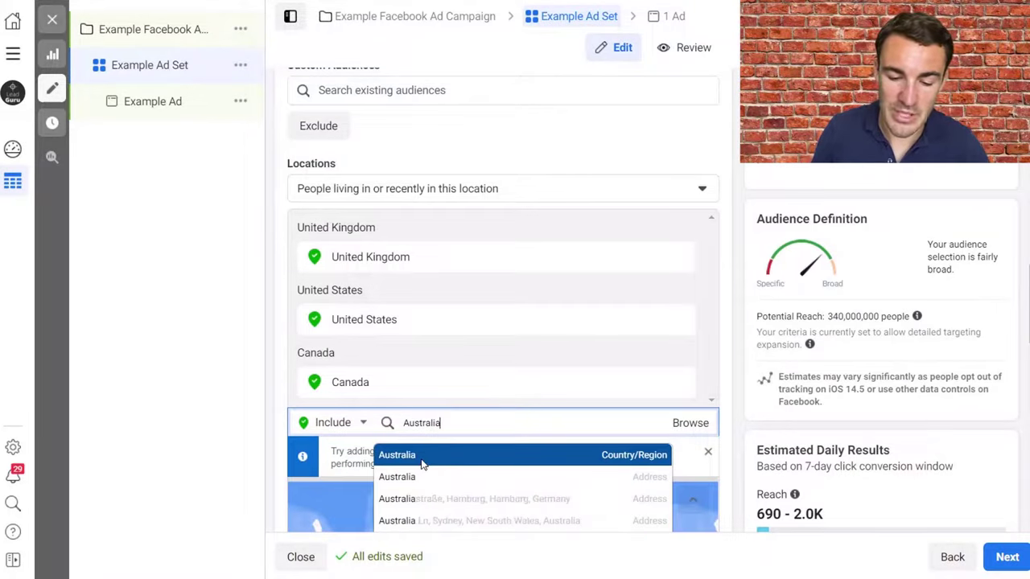
pyautogui.press('Return')
# Set the audience's age range to 25 through 55.
pyautogui.scroll(-1, 732, 363)
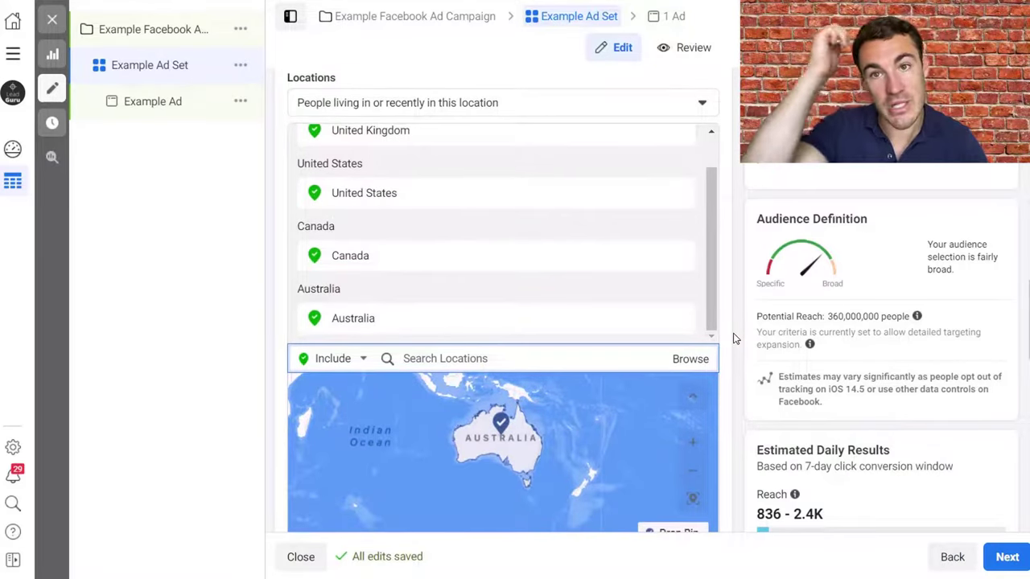
pyautogui.scroll(-4, 733, 339)
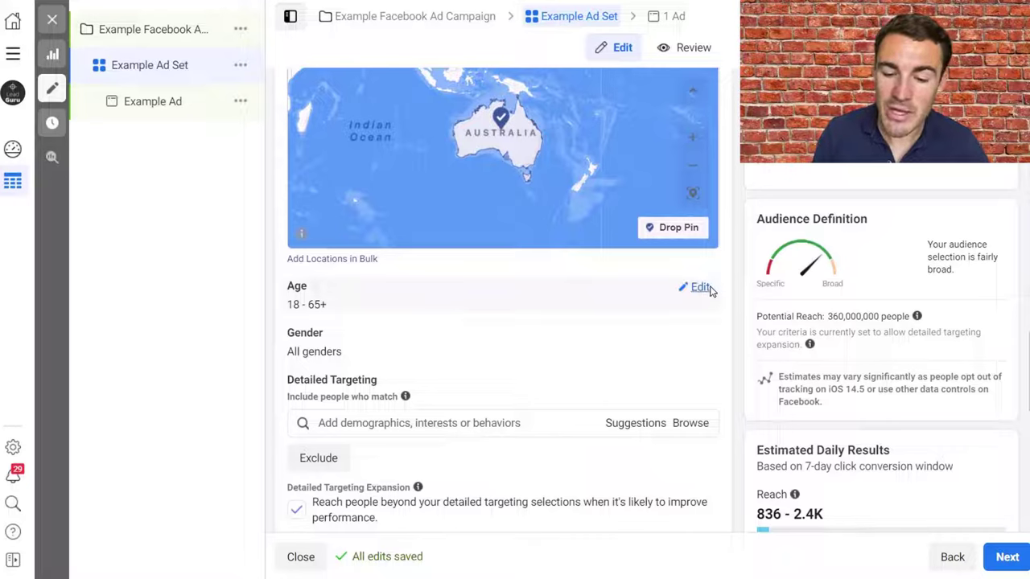
pyautogui.click(707, 289)
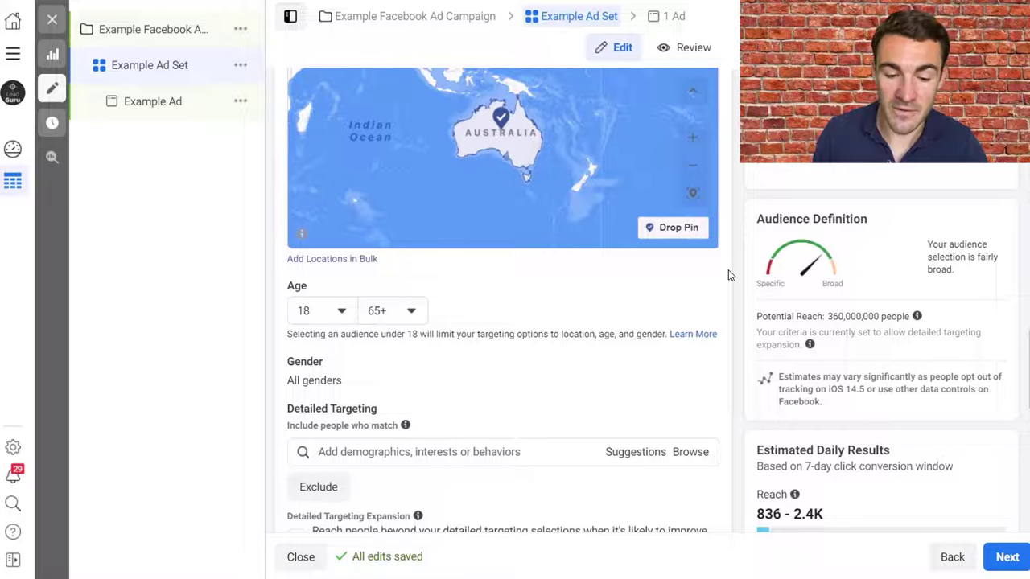
pyautogui.click(340, 314)
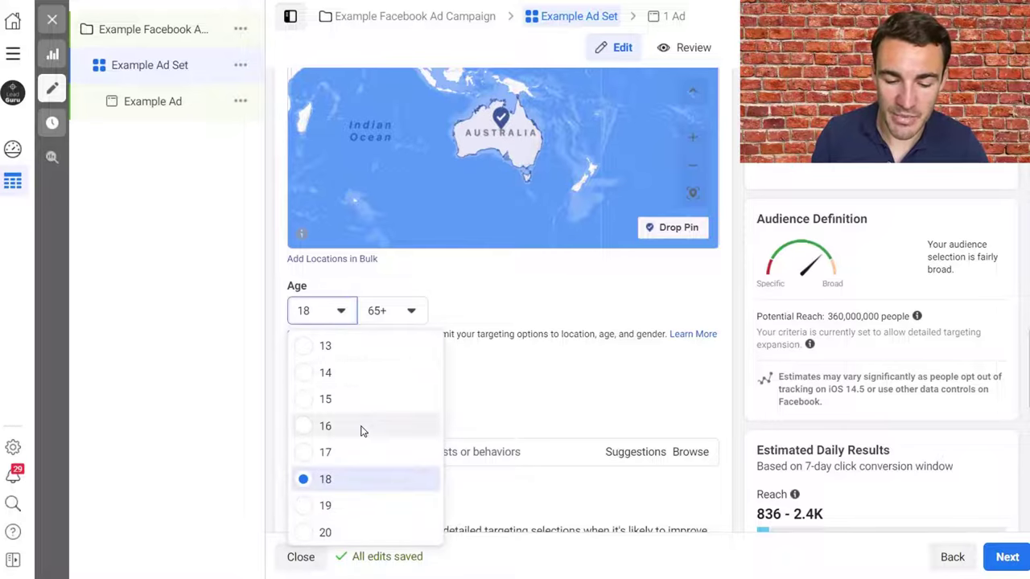
pyautogui.scroll(-3, 361, 429)
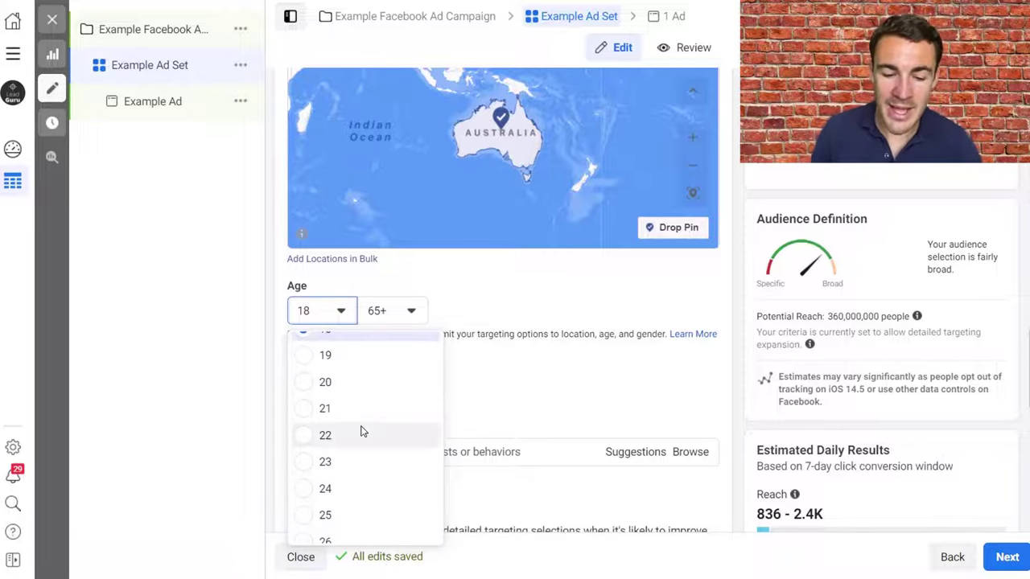
pyautogui.click(346, 515)
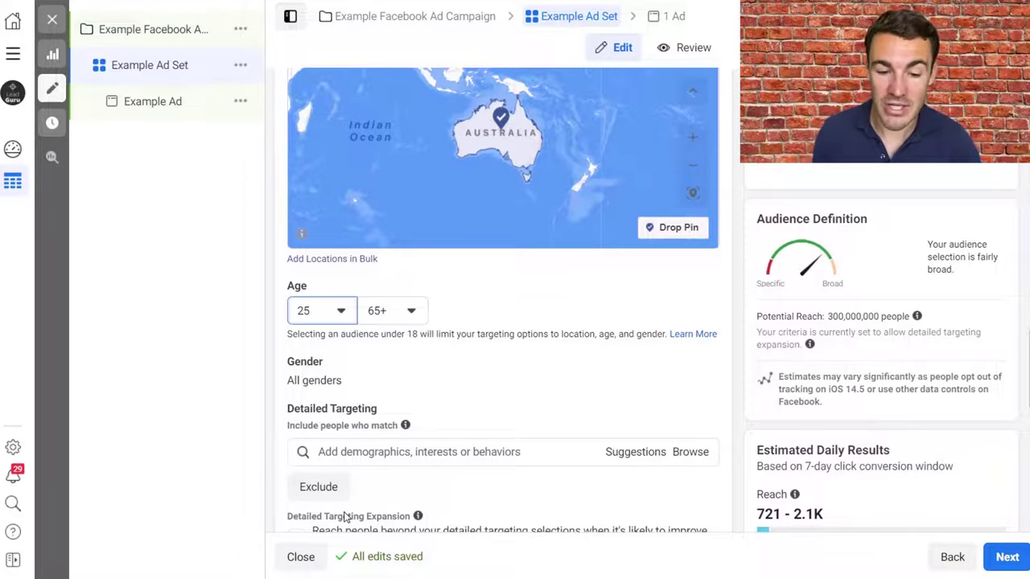
pyautogui.click(415, 316)
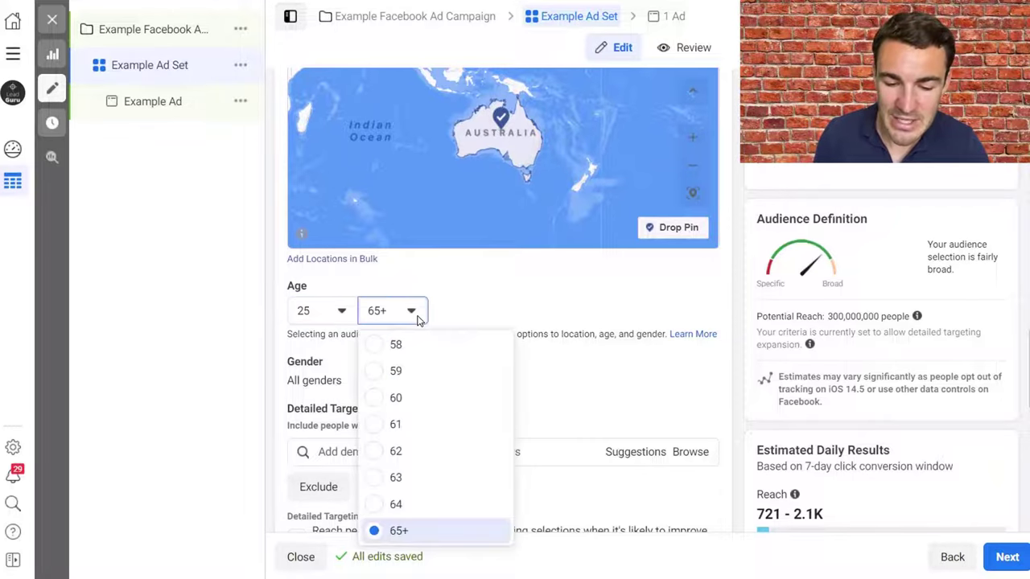
pyautogui.scroll(3, 425, 477)
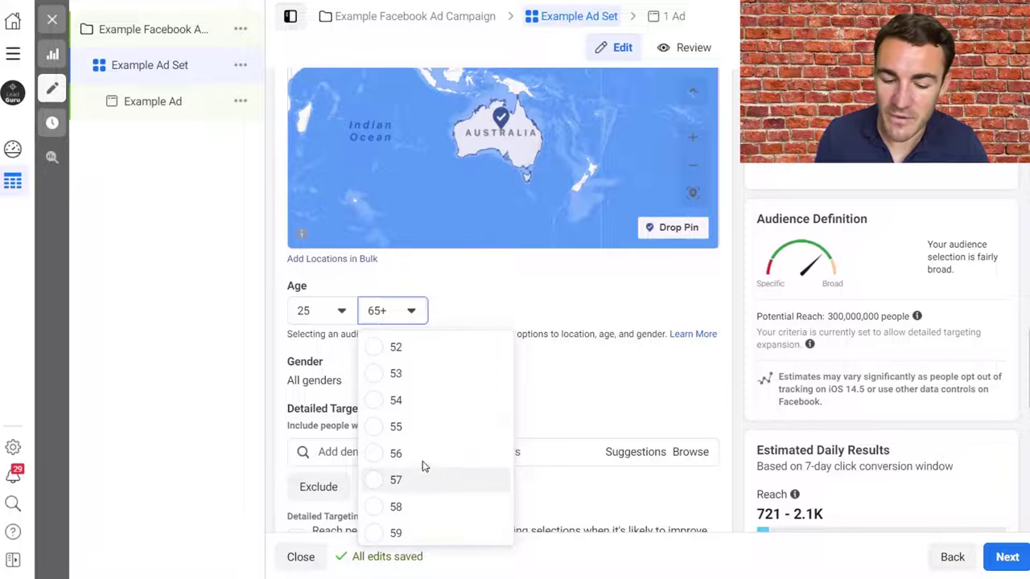
pyautogui.click(407, 427)
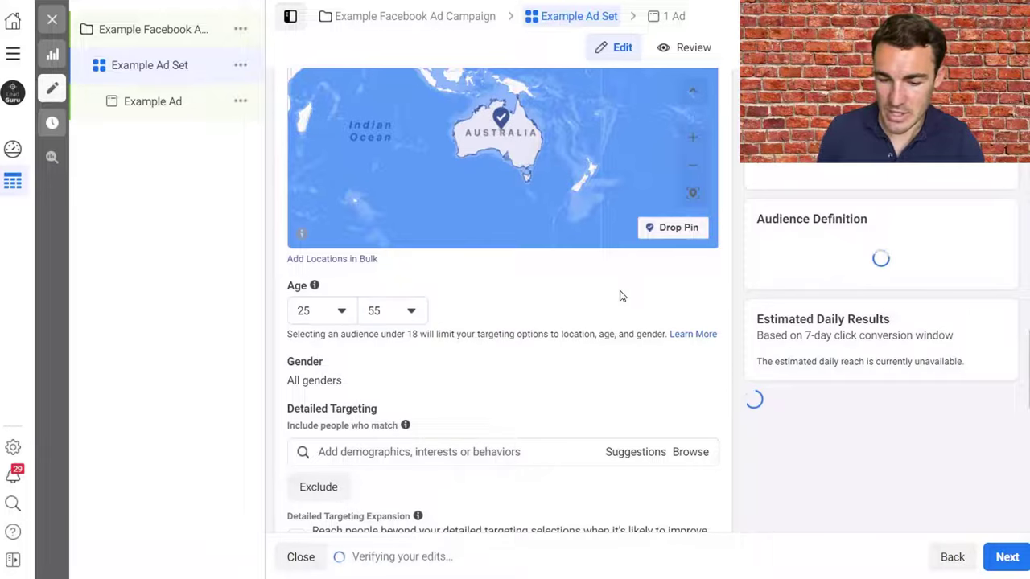
# Open the audience's gender choices and view the Detailed Targeting section.
pyautogui.scroll(-1, 635, 357)
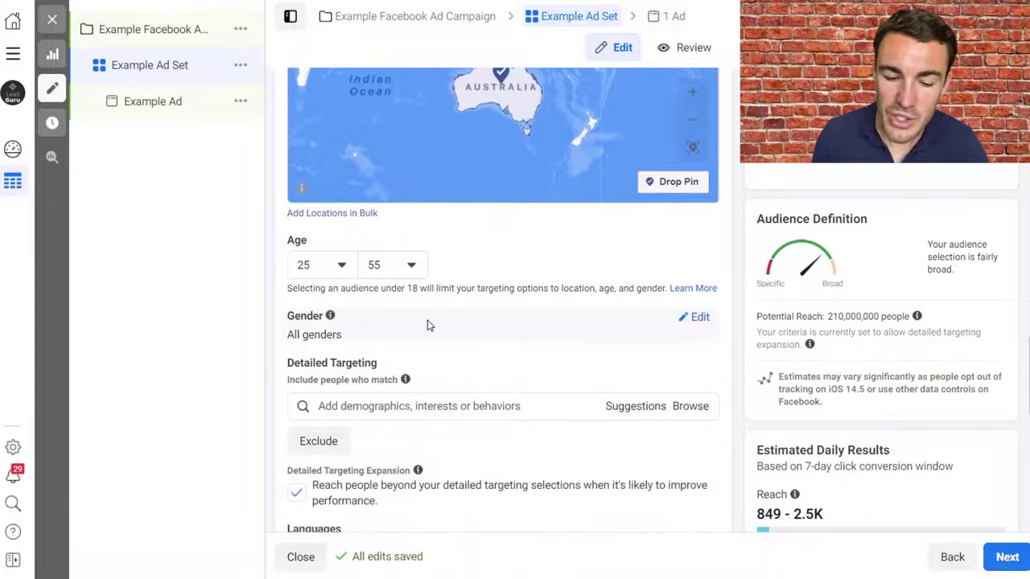
pyautogui.click(698, 319)
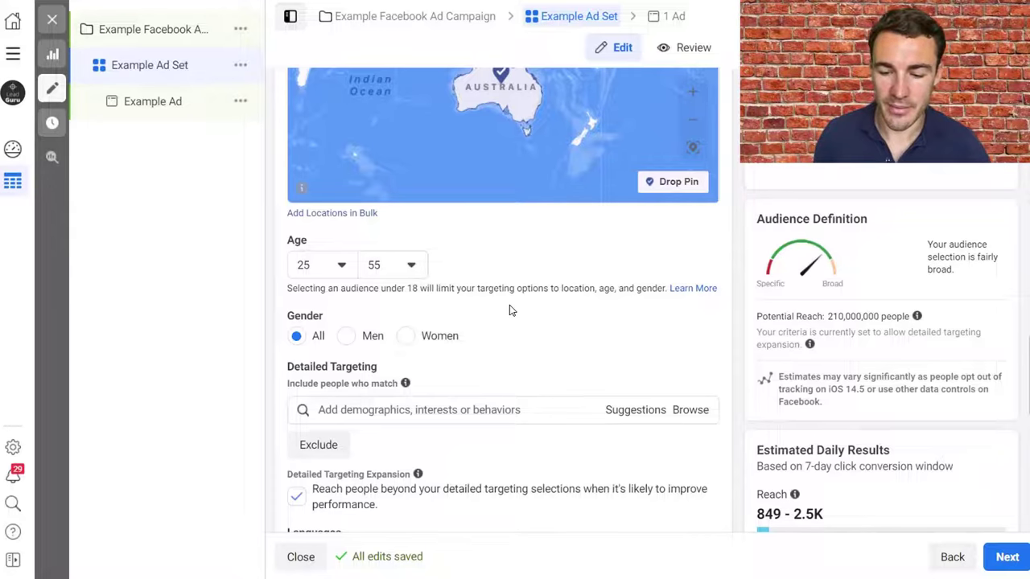
pyautogui.scroll(-2, 721, 322)
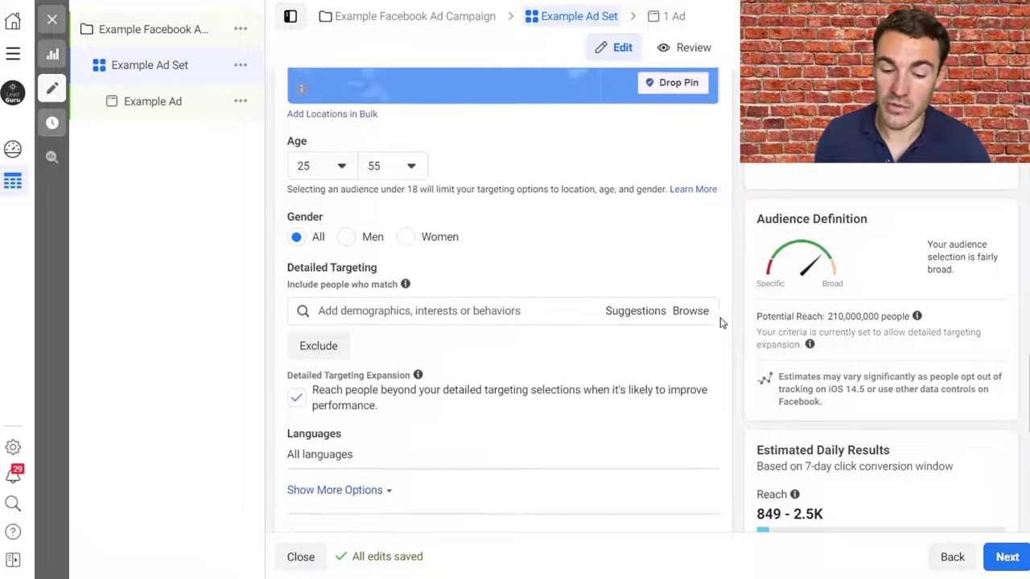
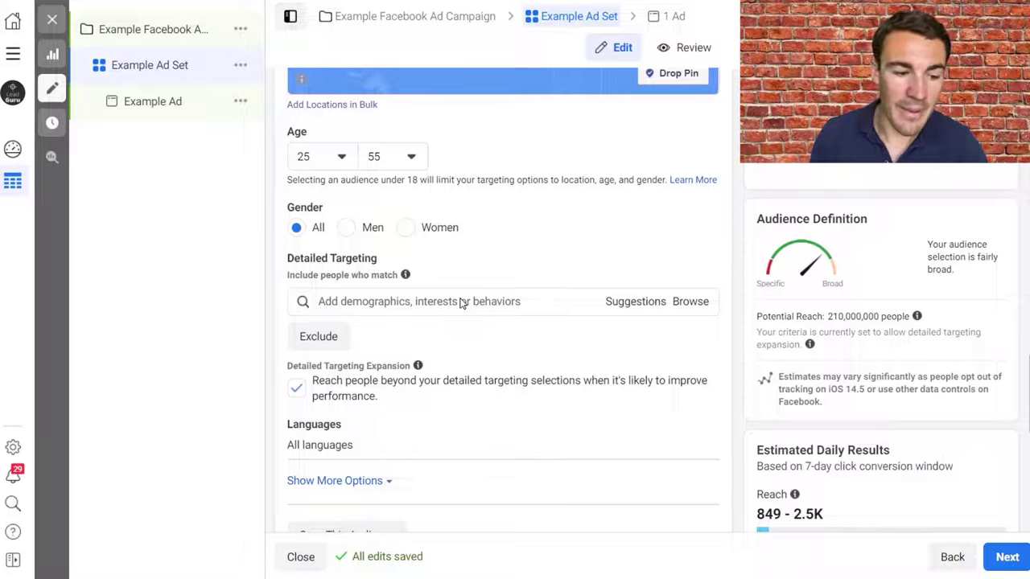
# Search Detailed Targeting for "shoes" and look through the suggested interests.
pyautogui.click(463, 303)
pyautogui.write('shoes')
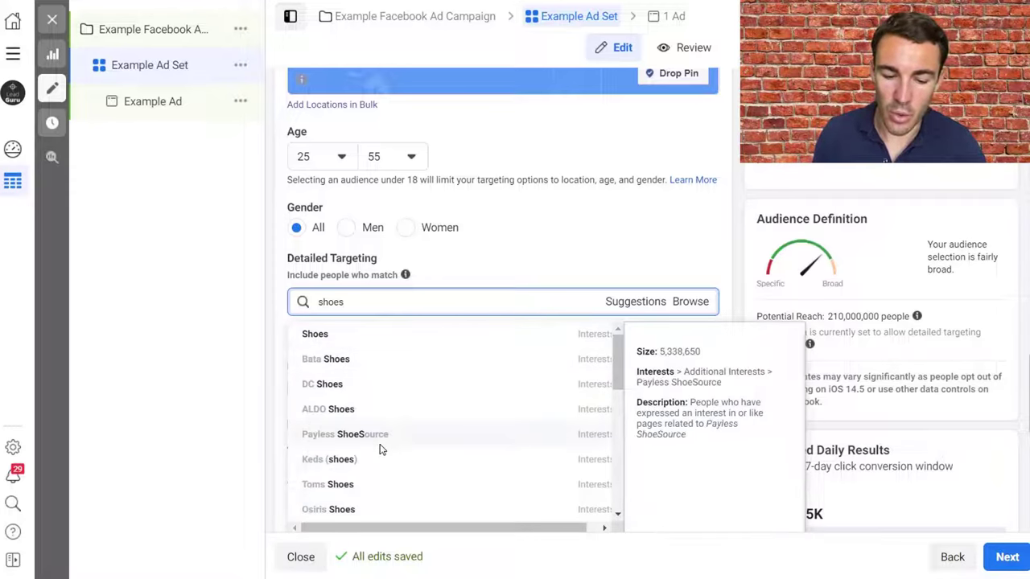
pyautogui.scroll(-1, 386, 466)
pyautogui.scroll(-2, 378, 475)
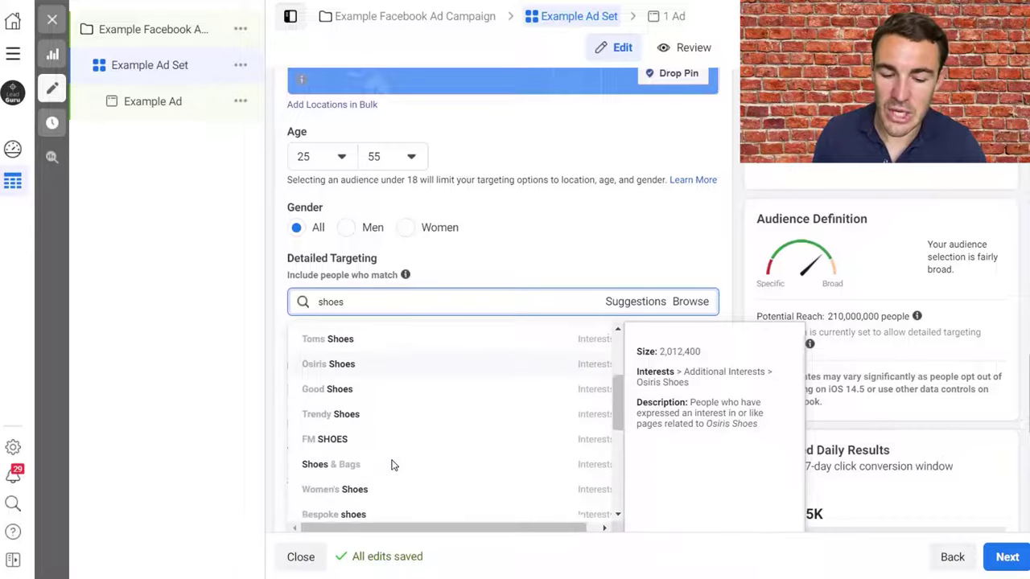
pyautogui.scroll(-1, 419, 451)
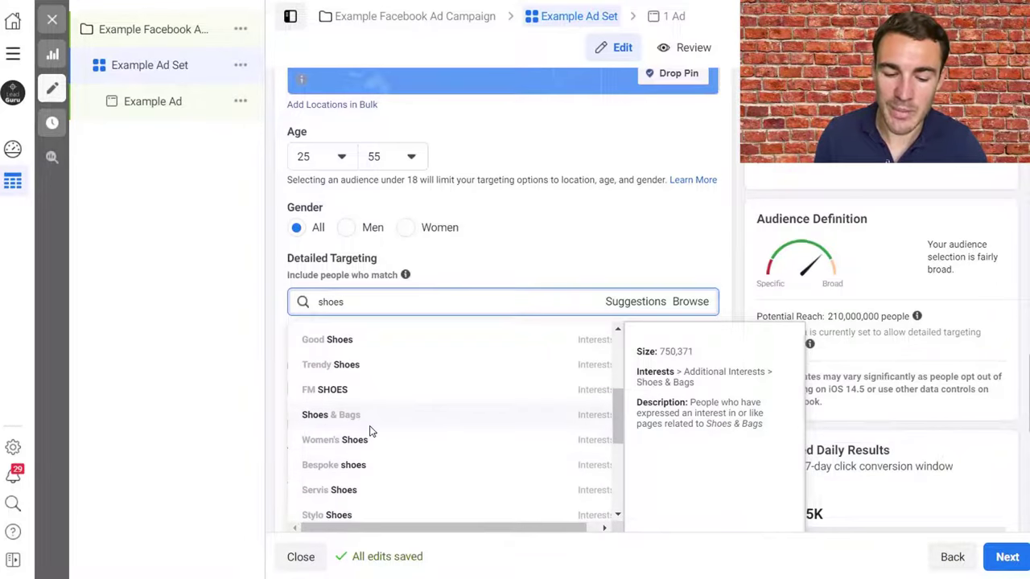
pyautogui.scroll(-1, 403, 458)
pyautogui.scroll(-2, 395, 472)
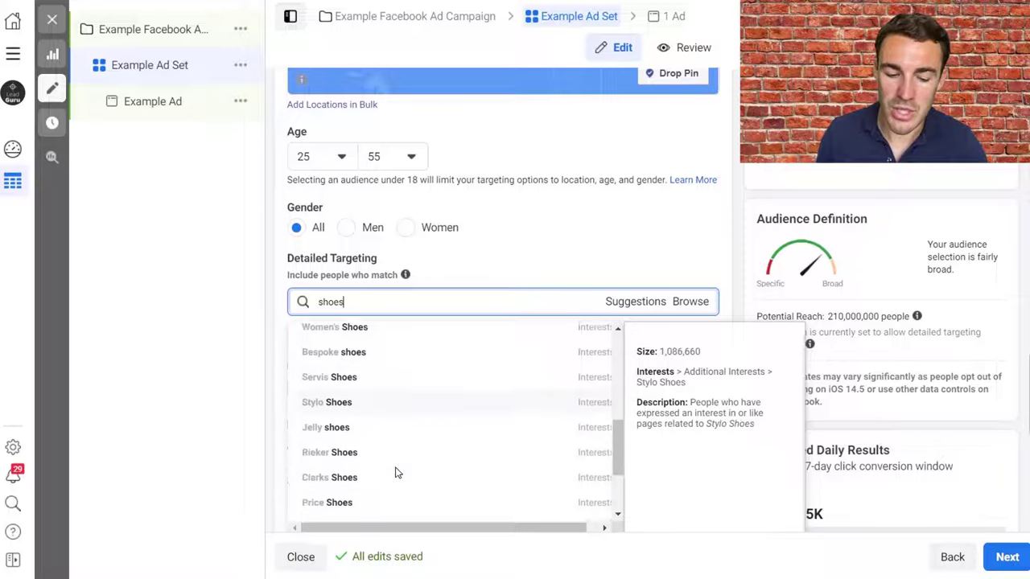
pyautogui.scroll(-2, 395, 470)
pyautogui.scroll(-1, 395, 471)
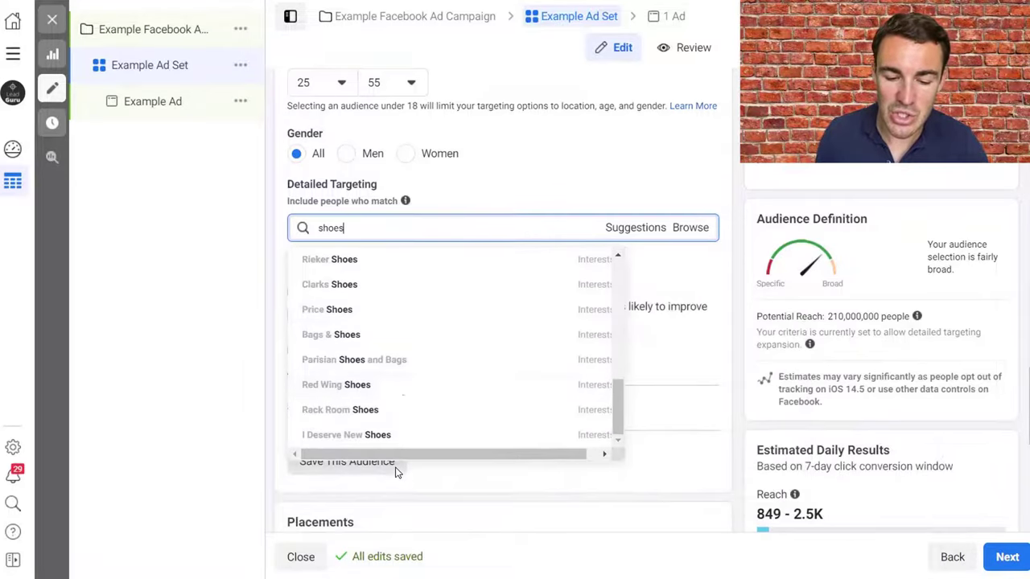
pyautogui.scroll(10, 400, 369)
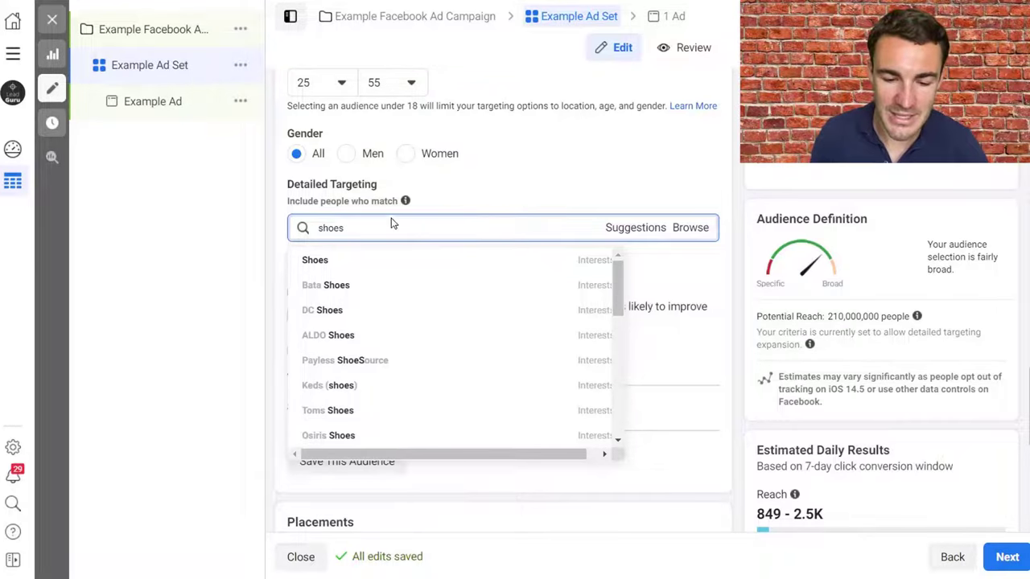
# Search Detailed Targeting for "business page", include the Business page admins behavior, and turn off Detailed Targeting Expansion.
pyautogui.moveTo(349, 231); pyautogui.dragTo(322, 231)
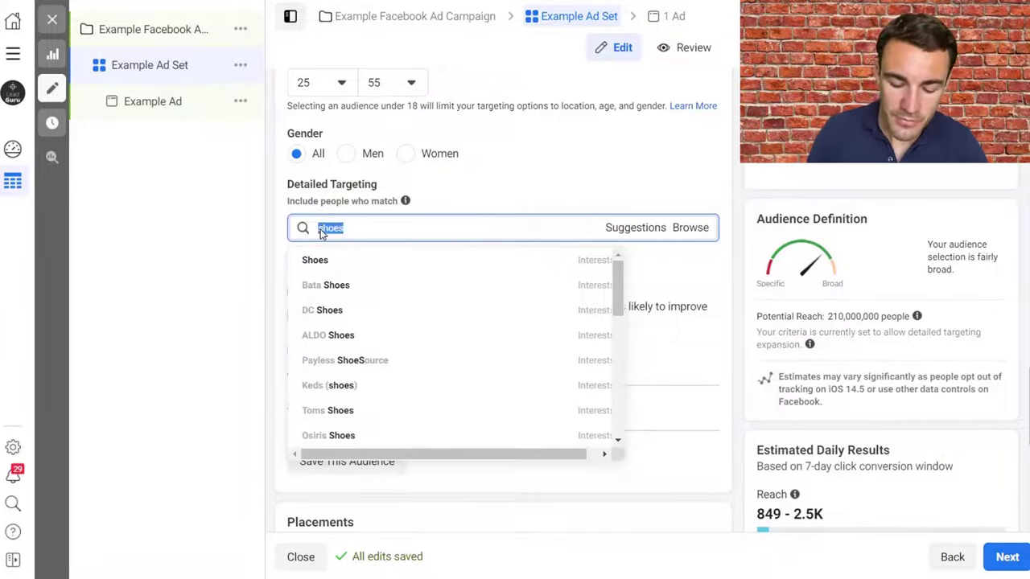
pyautogui.write('business page')
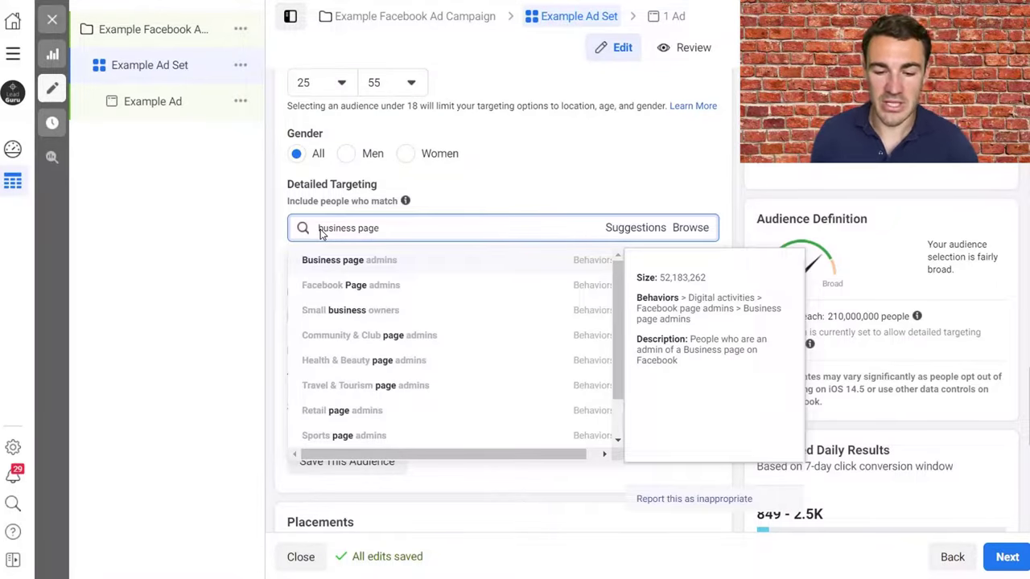
pyautogui.click(448, 252)
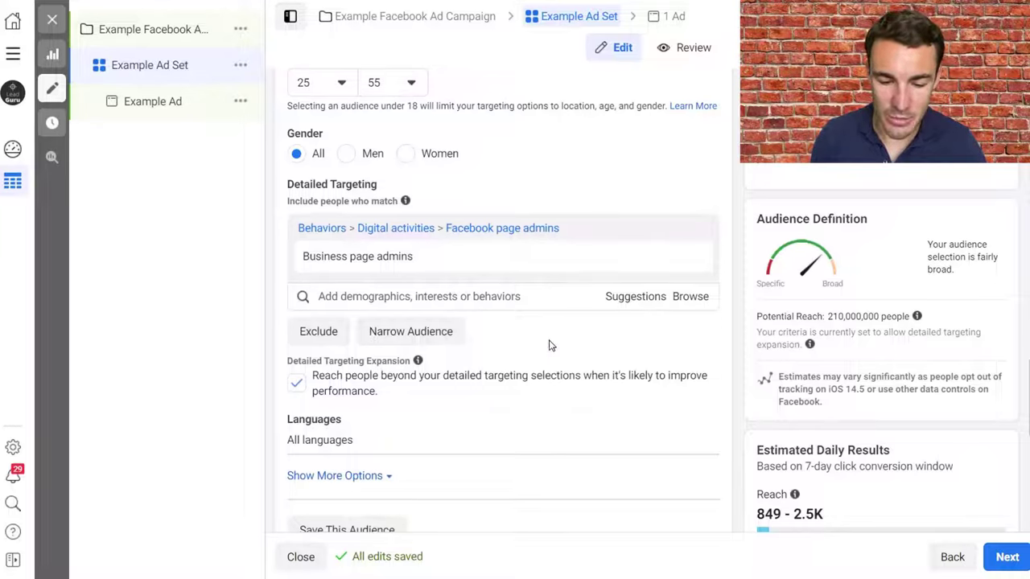
pyautogui.click(296, 386)
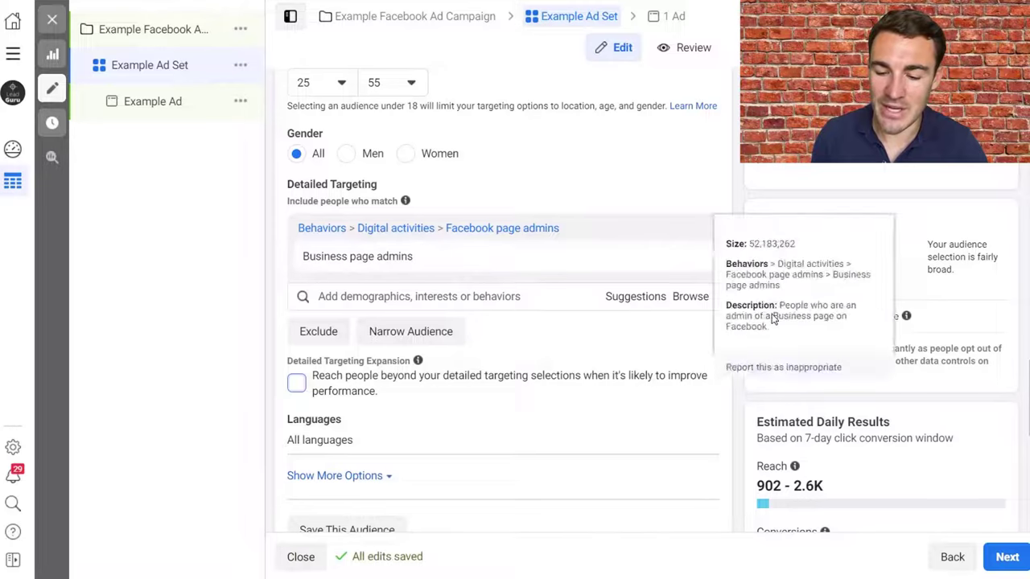
# Examine the audience's location, age, detailed targeting and language settings together with its potential reach.
pyautogui.moveTo(366, 265)
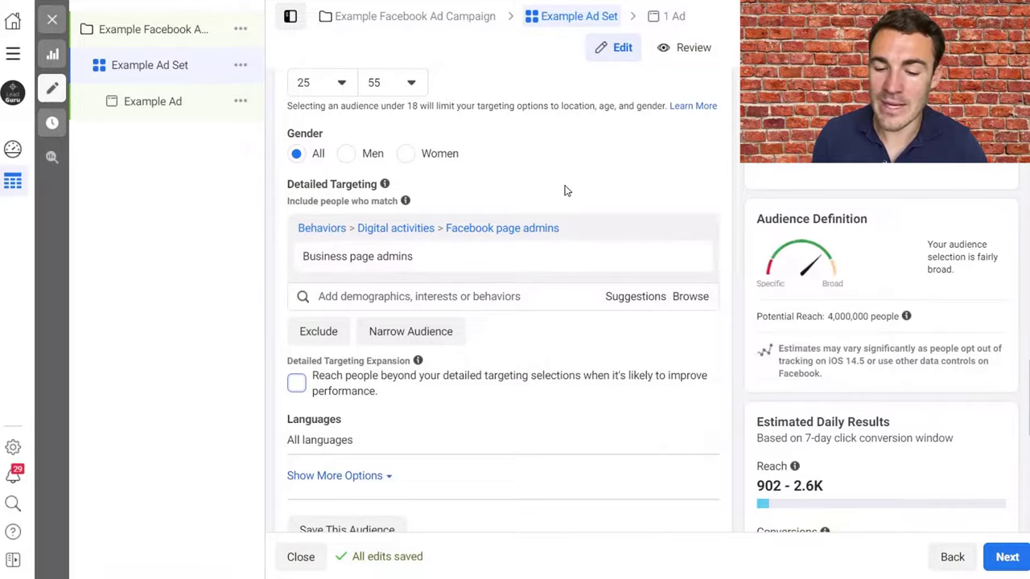
pyautogui.scroll(1, 730, 235)
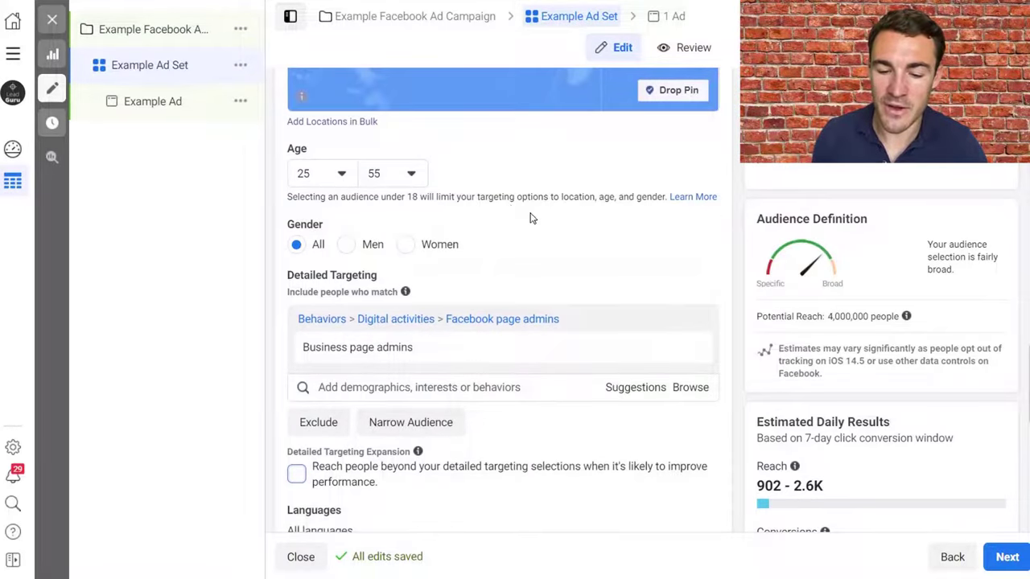
pyautogui.scroll(5, 726, 193)
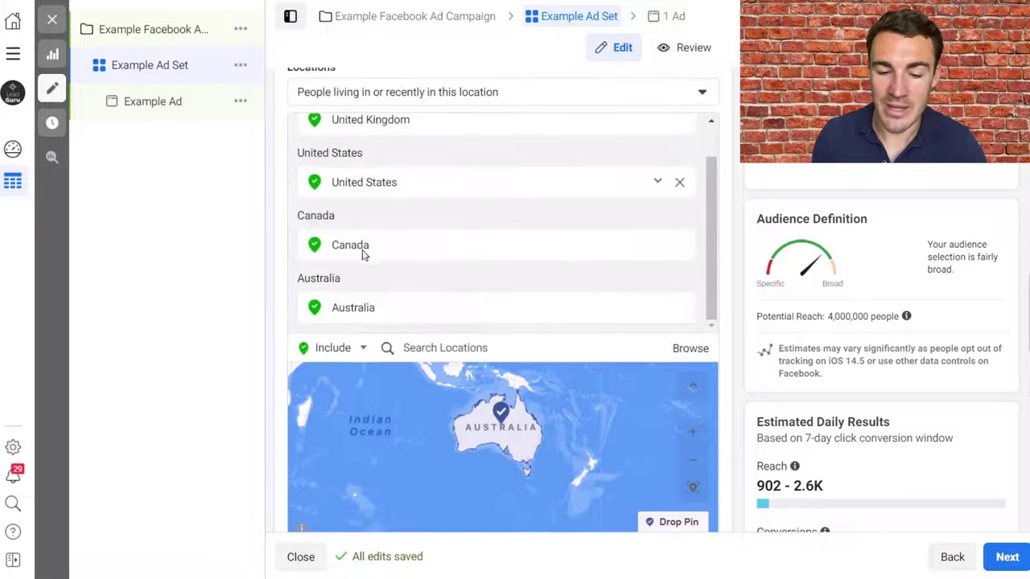
pyautogui.scroll(-6, 739, 282)
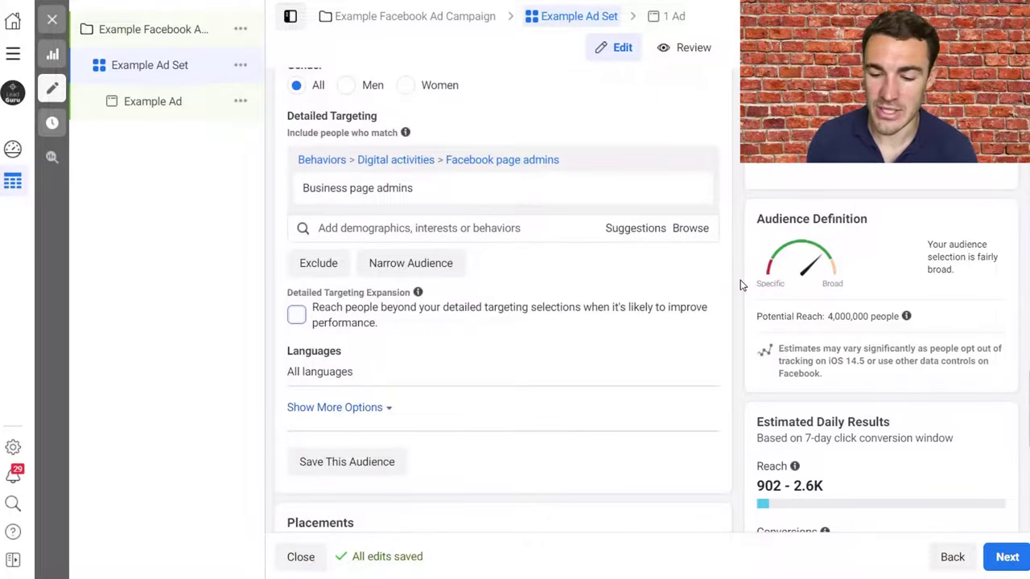
pyautogui.moveTo(836, 321); pyautogui.dragTo(832, 322)
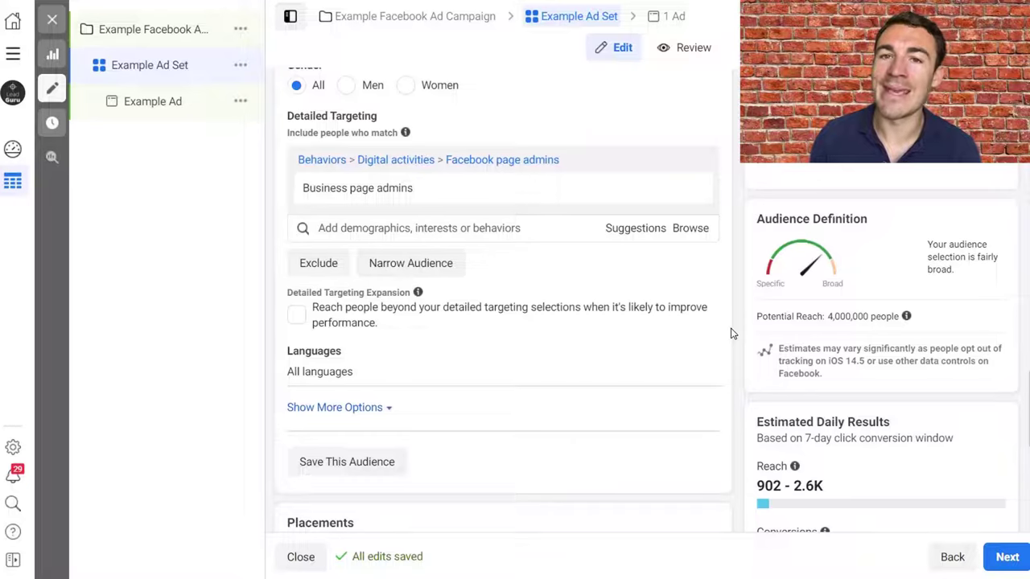
pyautogui.scroll(5, 733, 334)
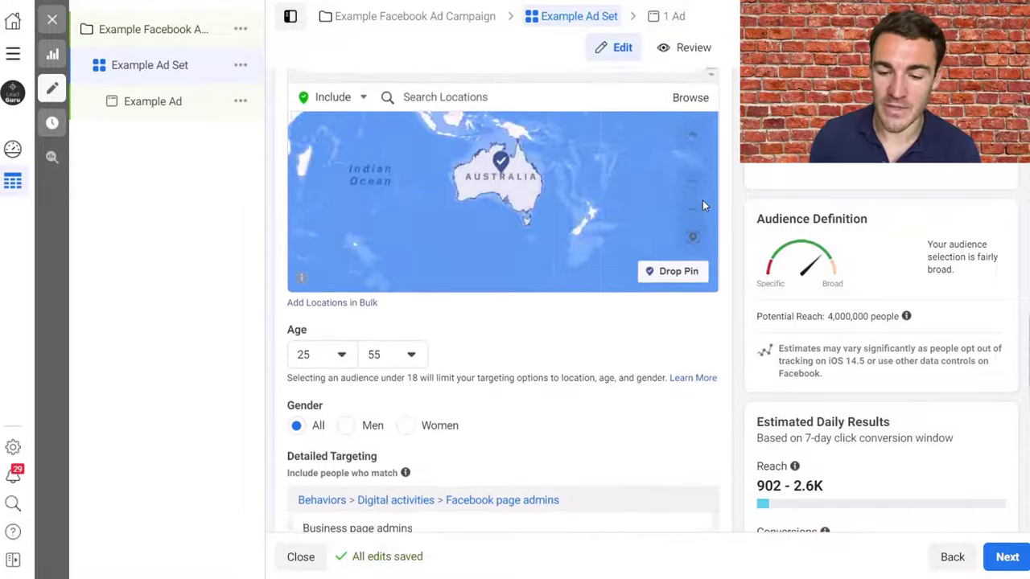
pyautogui.scroll(3, 736, 193)
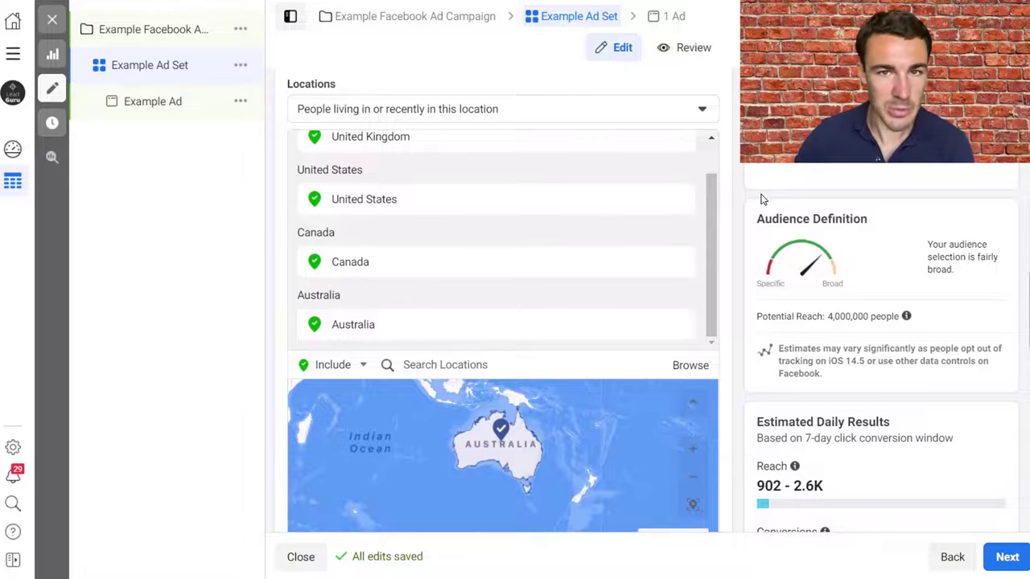
pyautogui.scroll(-6, 763, 199)
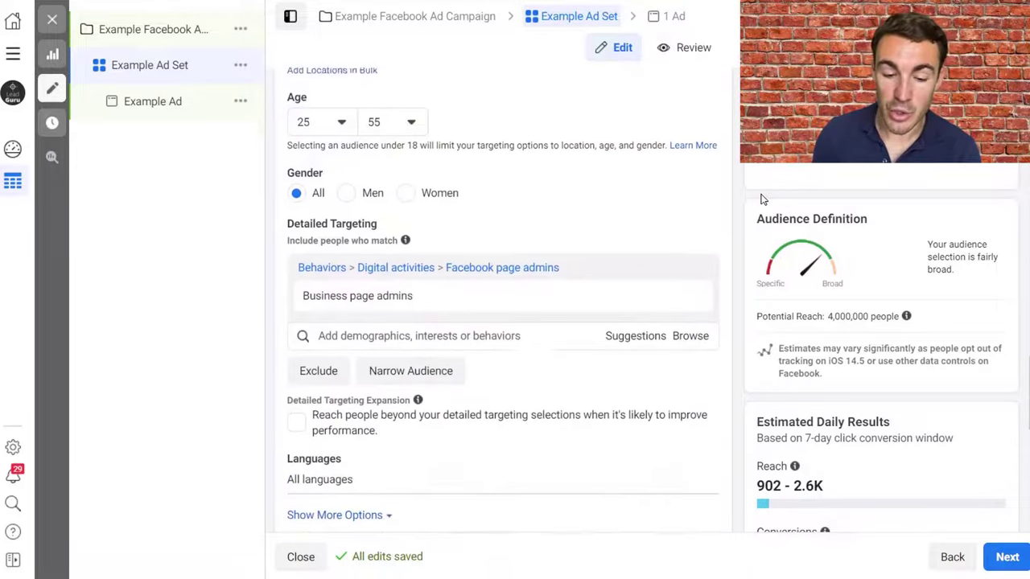
pyautogui.moveTo(377, 283)
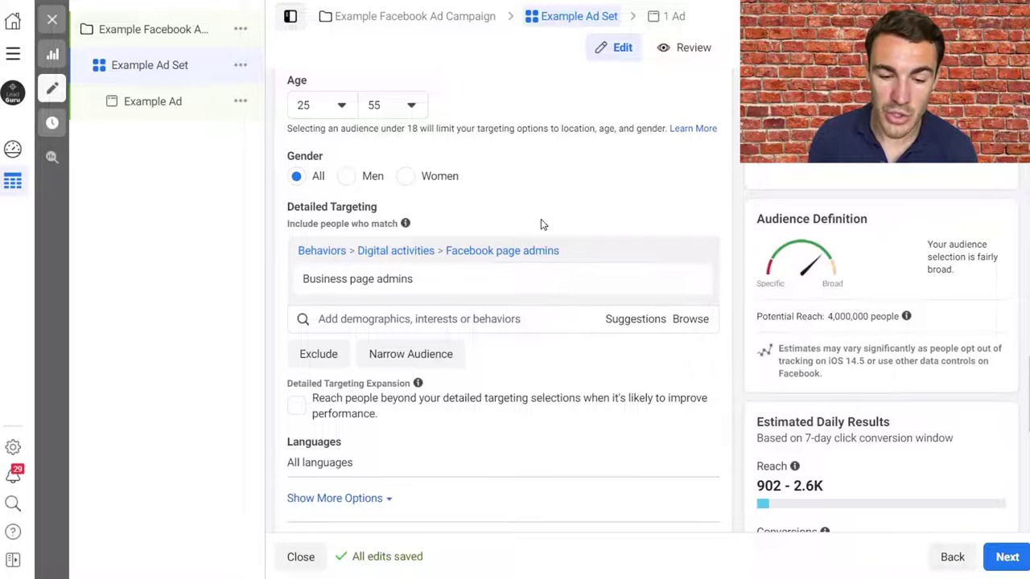
pyautogui.scroll(1, 543, 225)
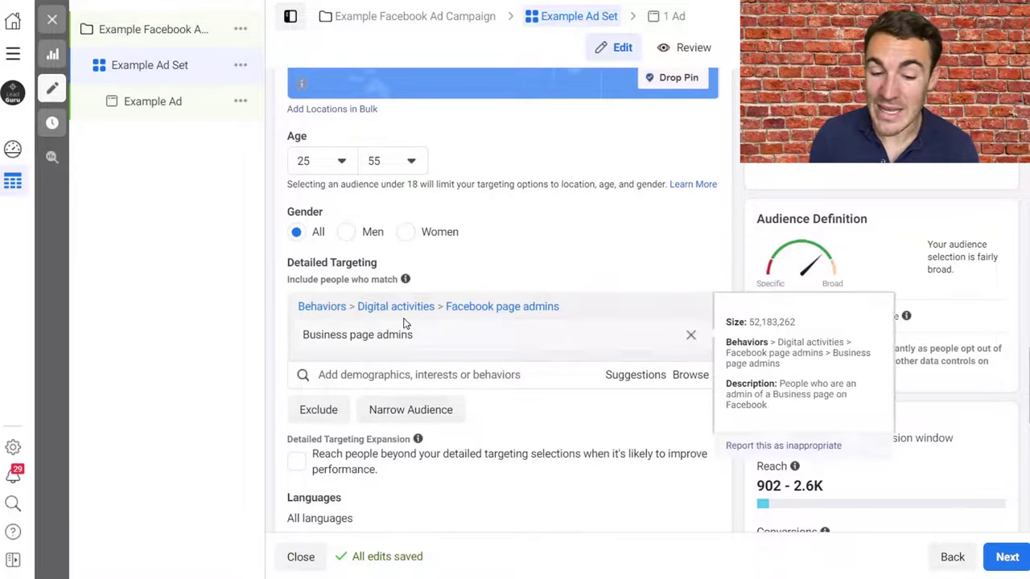
pyautogui.moveTo(598, 354)
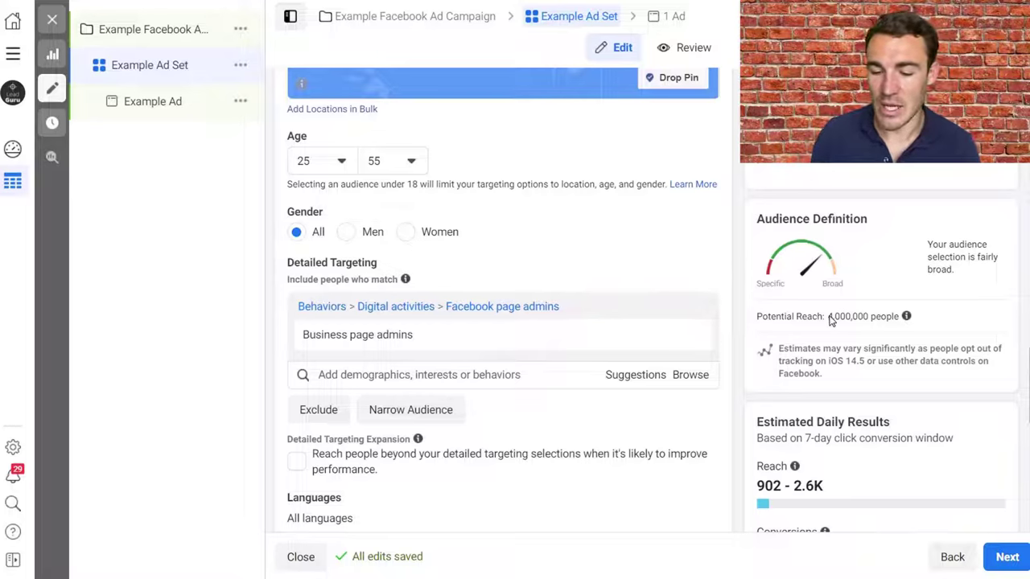
pyautogui.moveTo(828, 319); pyautogui.dragTo(869, 323)
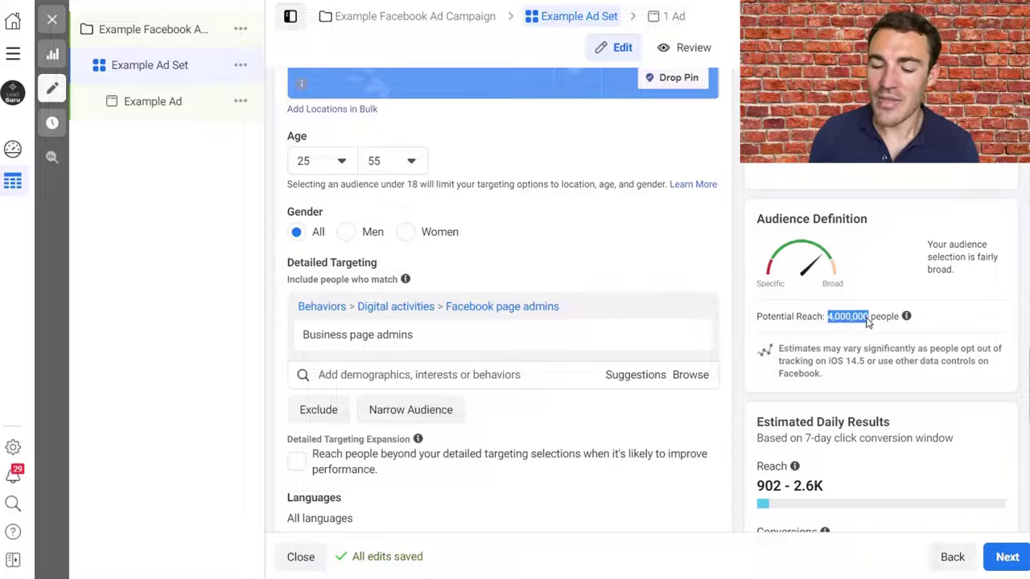
pyautogui.click(726, 302)
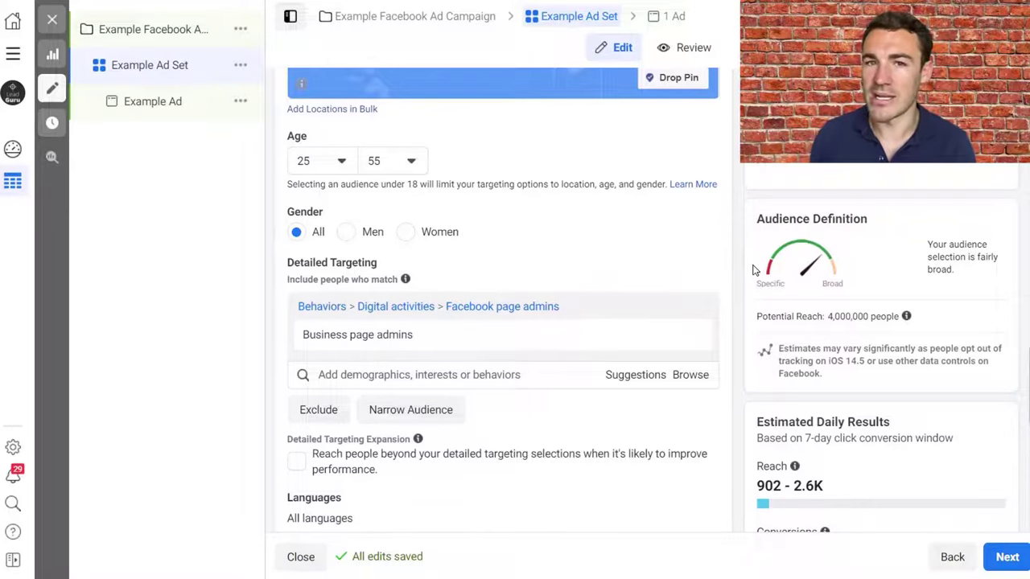
pyautogui.scroll(-3, 700, 347)
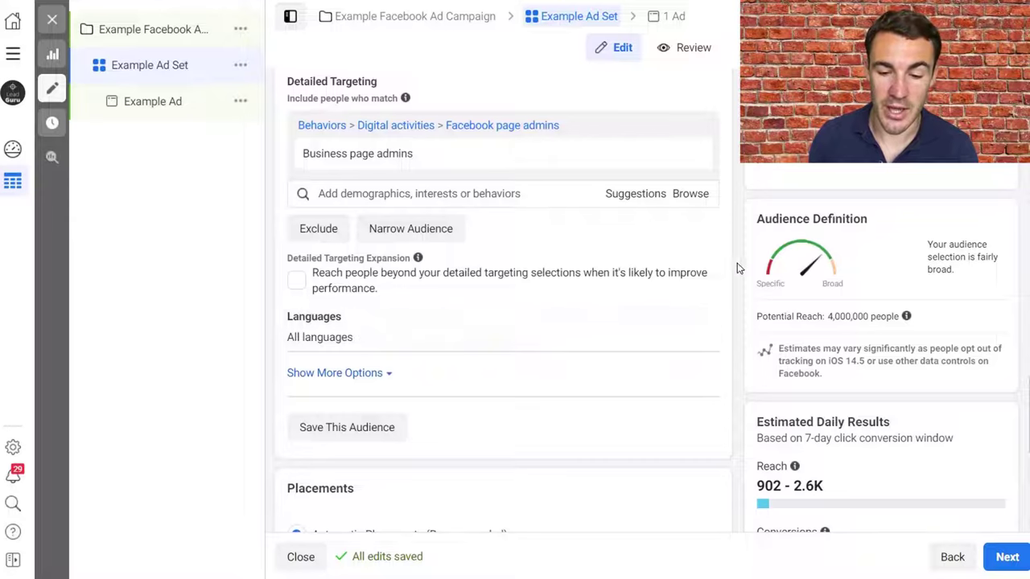
pyautogui.scroll(-1, 729, 268)
pyautogui.scroll(-2, 728, 268)
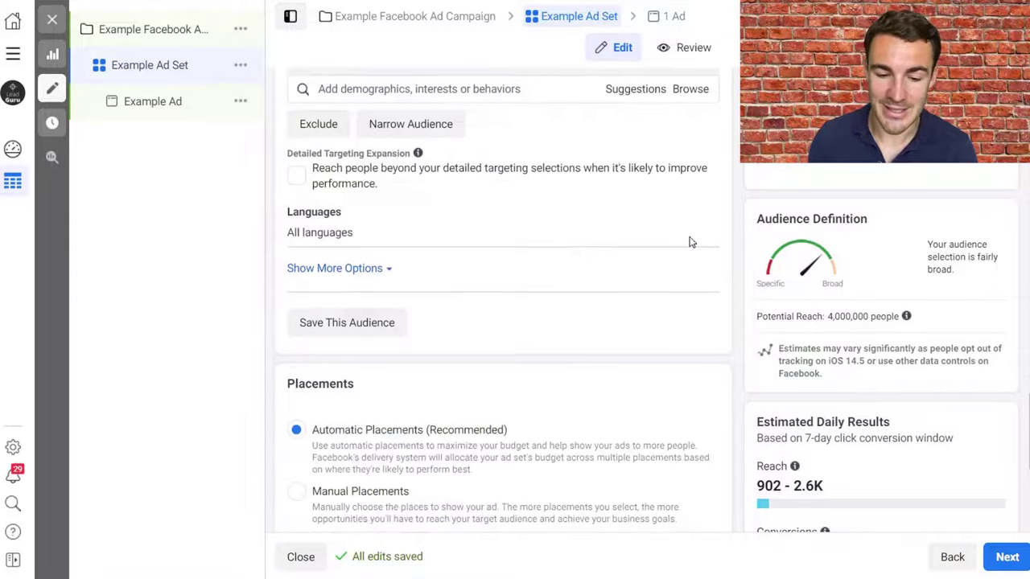
pyautogui.moveTo(349, 212)
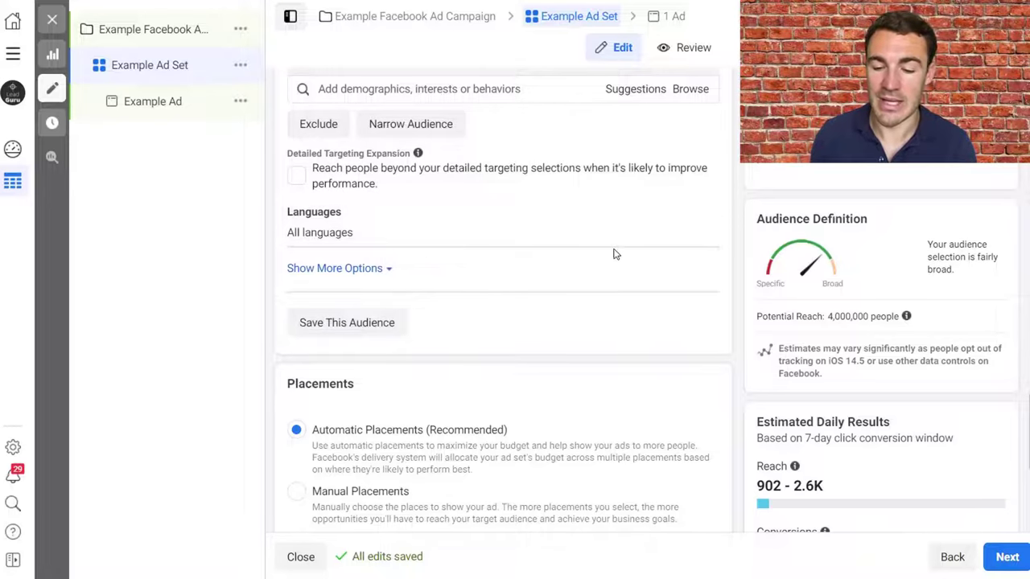
# Switch the ad set to Manual Placements and look through the platforms and individual placement options.
pyautogui.scroll(-4, 744, 245)
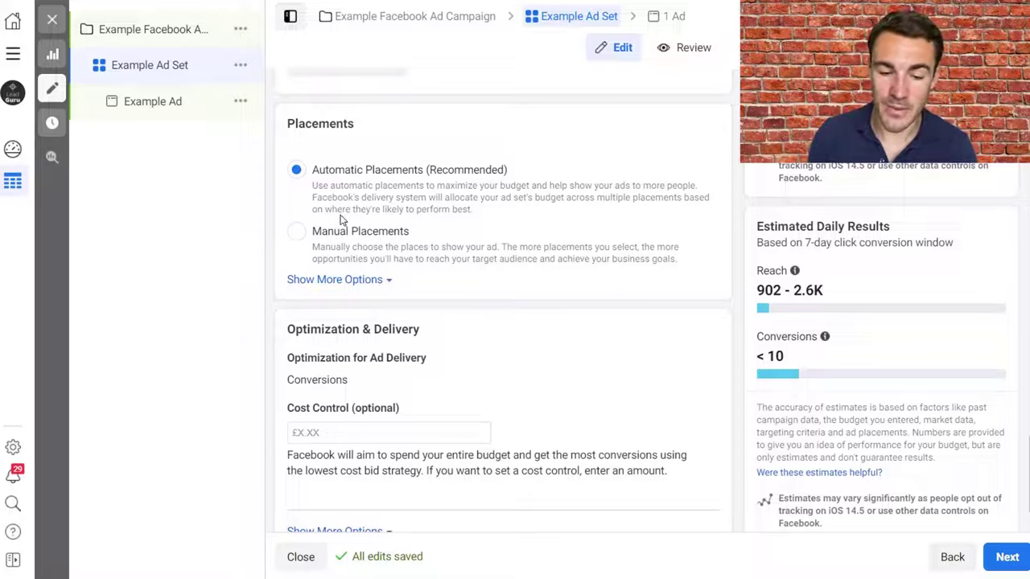
pyautogui.click(297, 233)
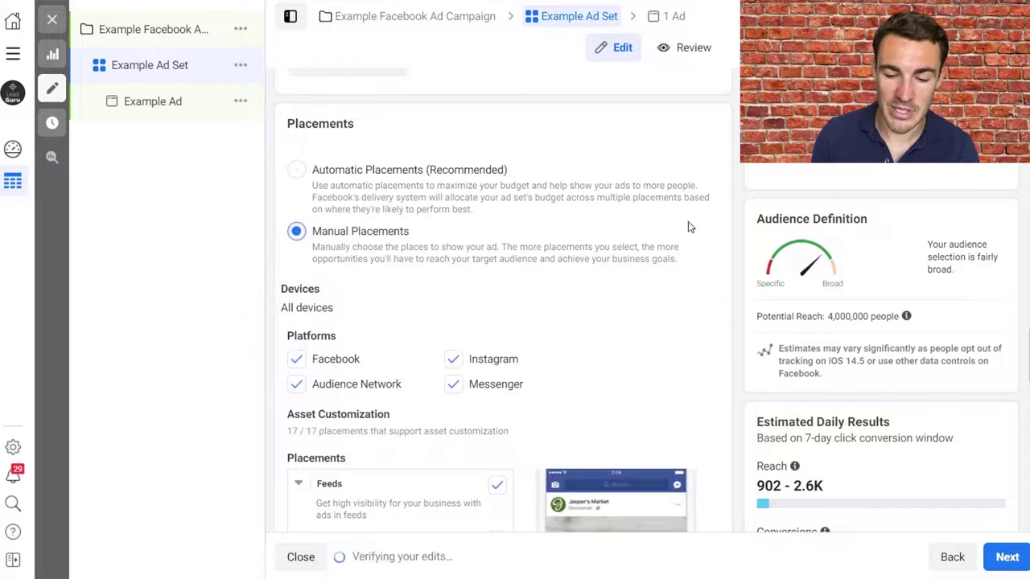
pyautogui.scroll(-1, 711, 281)
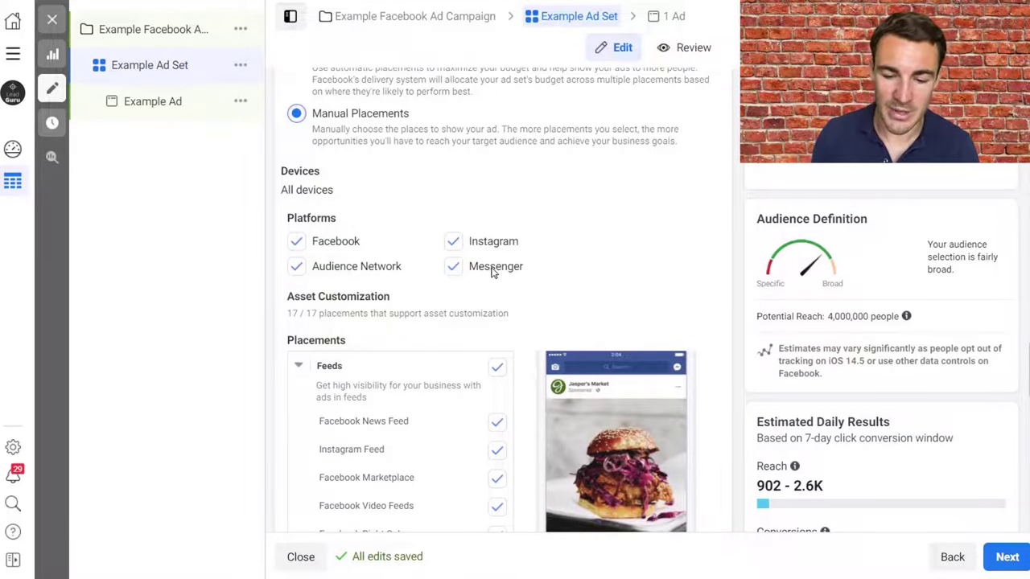
pyautogui.scroll(-2, 706, 312)
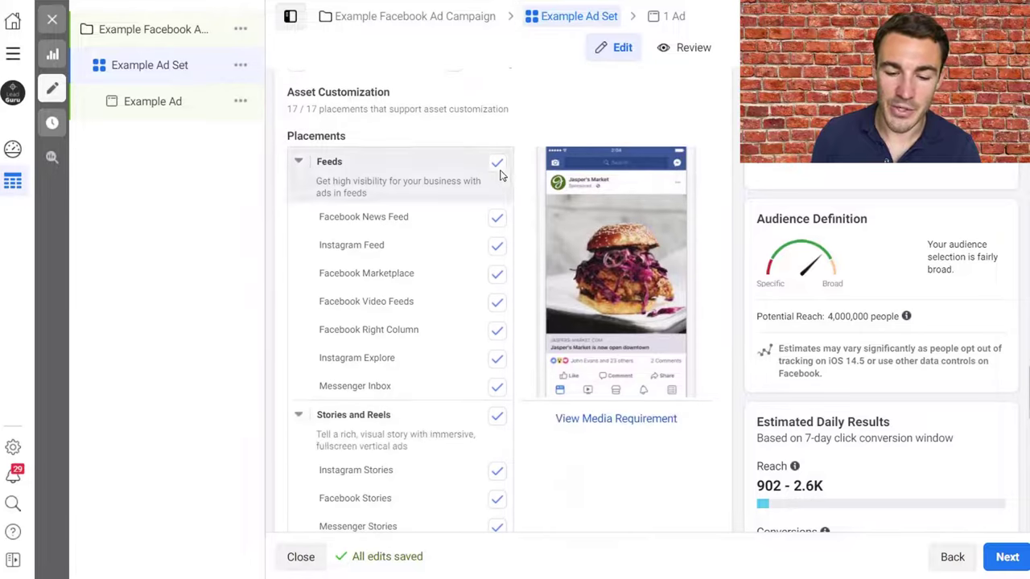
pyautogui.scroll(-7, 487, 390)
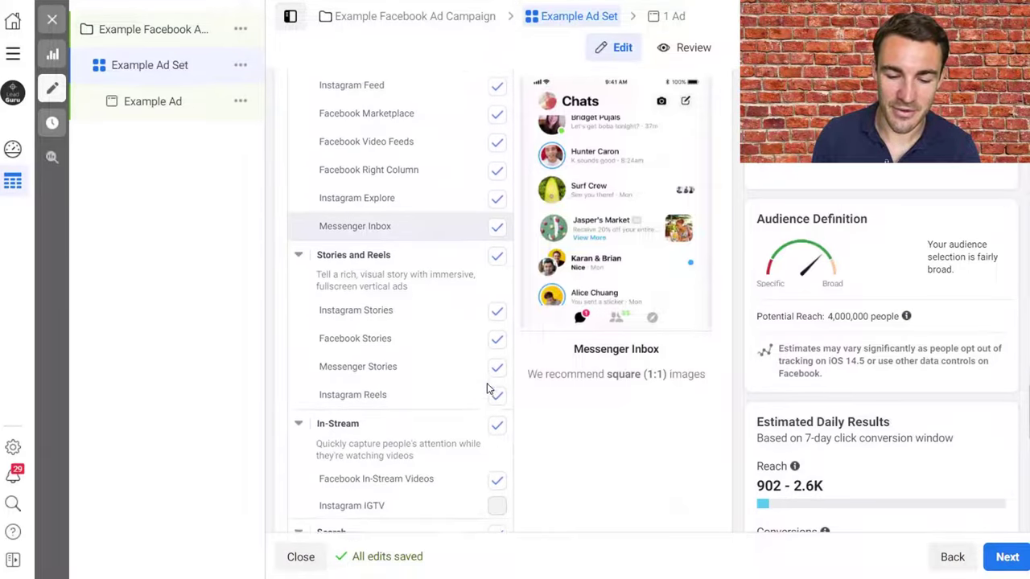
pyautogui.scroll(-1, 486, 389)
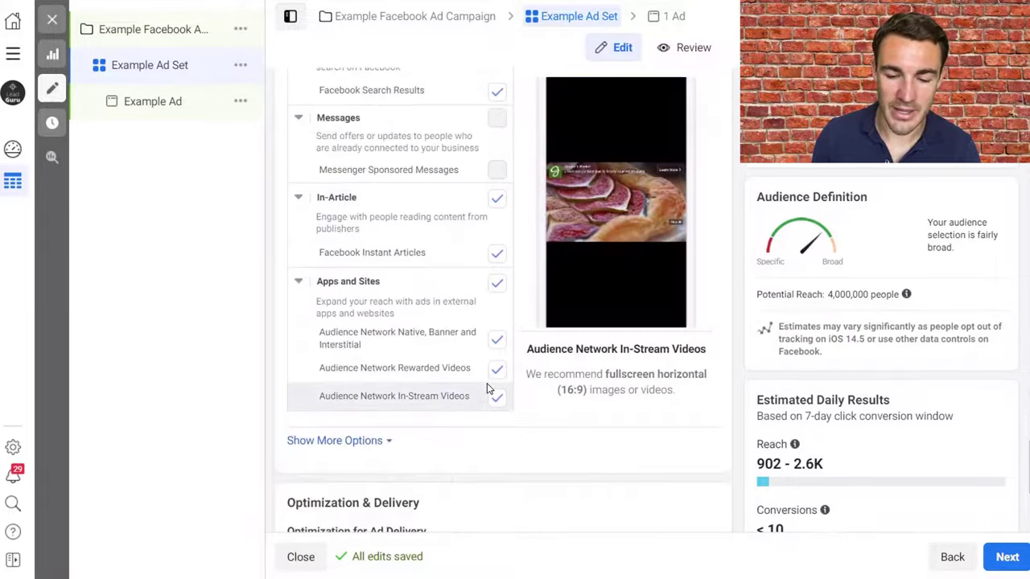
# Set the ad set's placements back to Automatic Placements (Recommended).
pyautogui.scroll(9, 487, 390)
pyautogui.scroll(1, 487, 390)
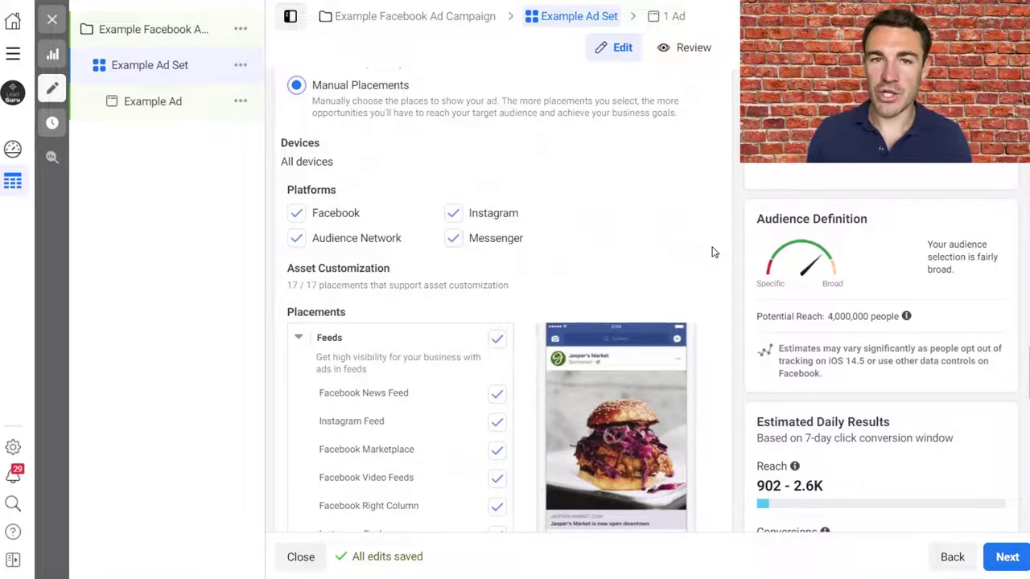
pyautogui.scroll(3, 515, 225)
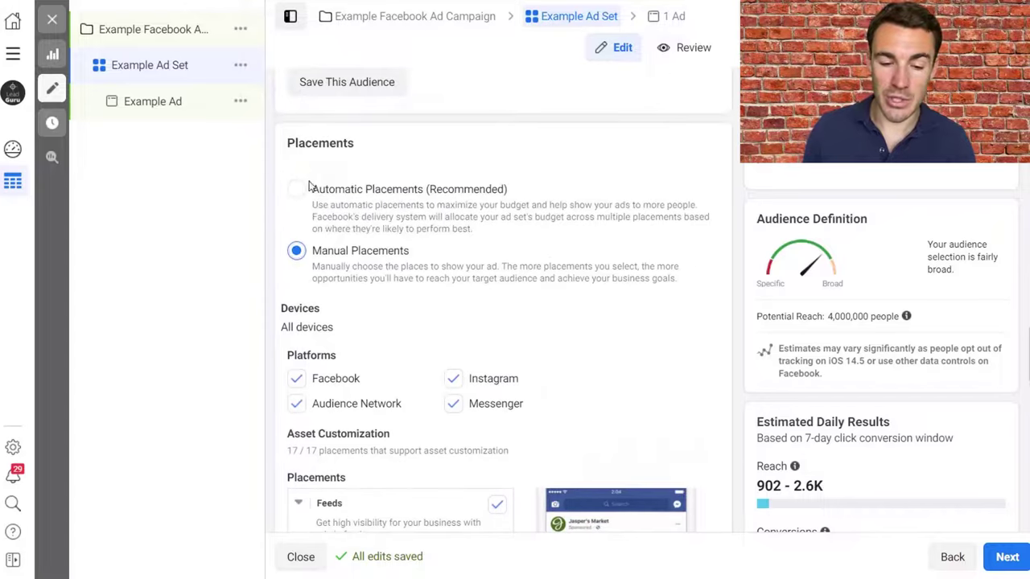
pyautogui.click(296, 190)
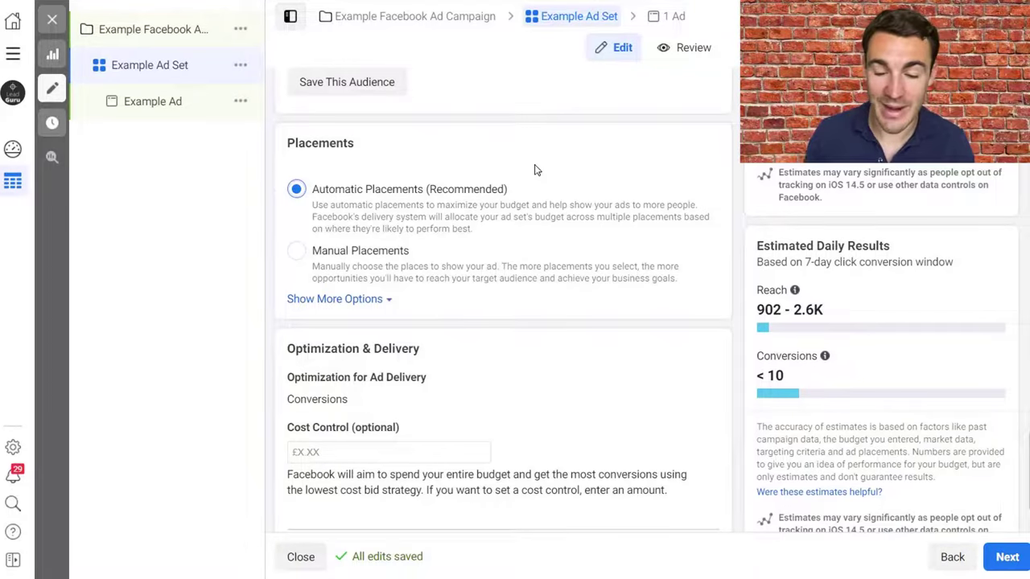
# Switch the ad set to Manual Placements and exclude all In-Stream, Search, In-Article, and Apps and Sites placements.
pyautogui.click(296, 251)
pyautogui.scroll(-1, 730, 221)
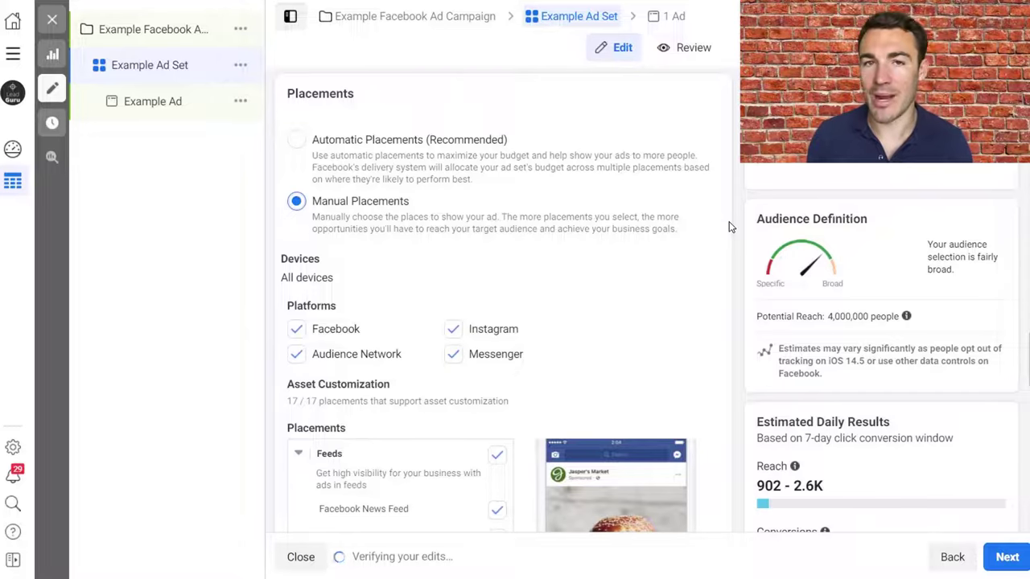
pyautogui.scroll(-5, 729, 227)
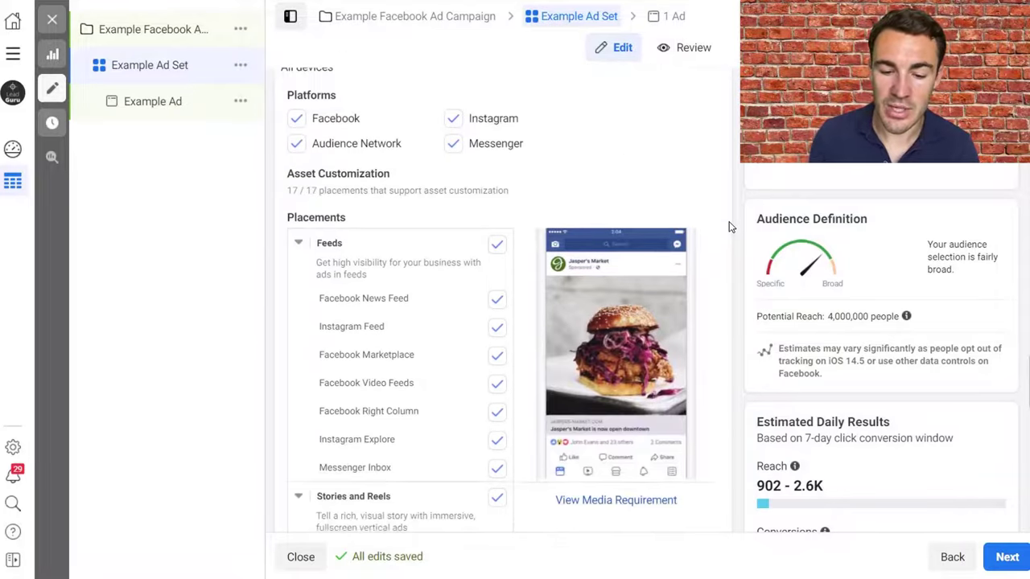
pyautogui.scroll(-1, 730, 227)
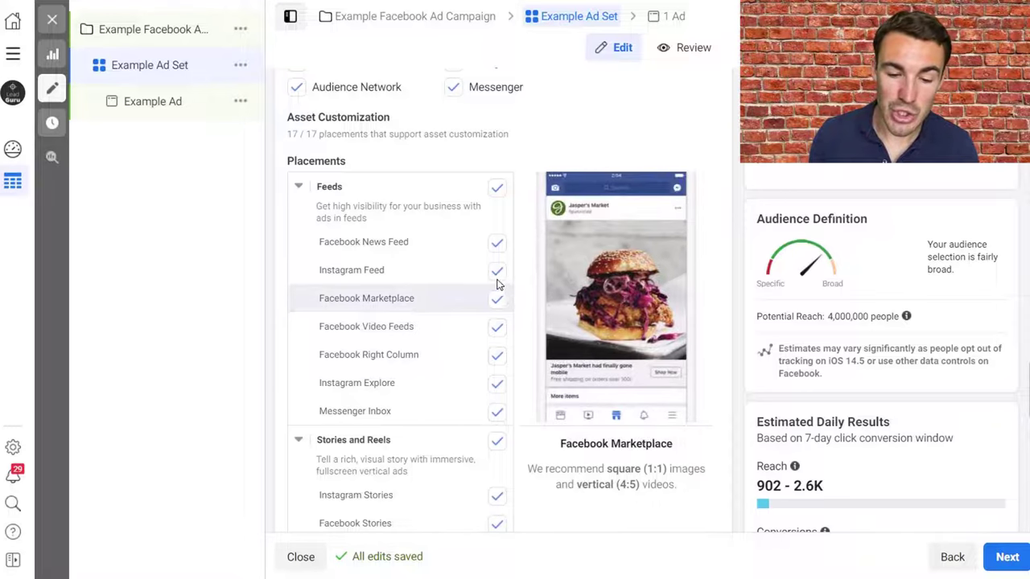
pyautogui.scroll(-4, 374, 418)
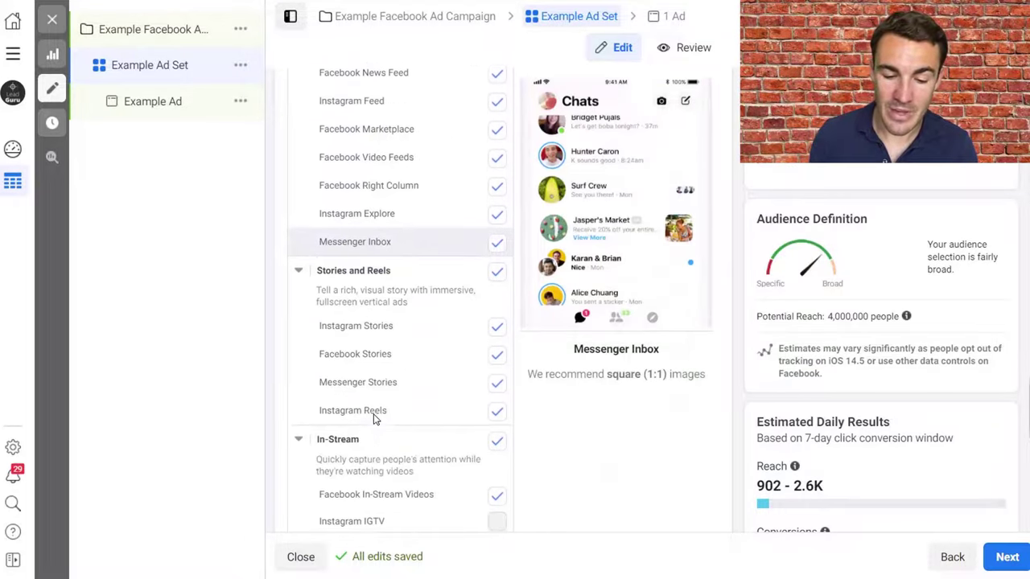
pyautogui.click(496, 334)
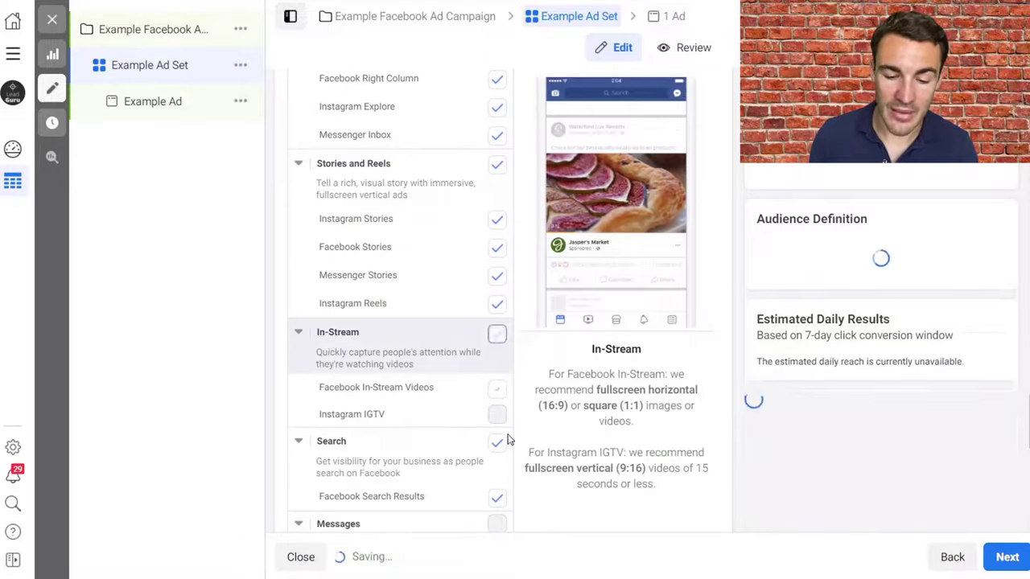
pyautogui.click(497, 442)
pyautogui.scroll(-2, 502, 446)
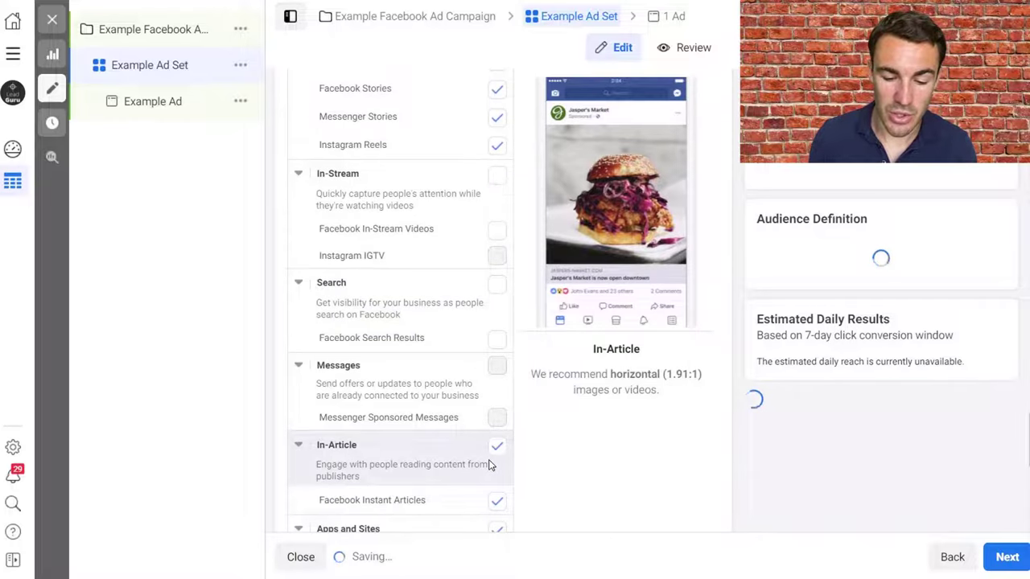
pyautogui.click(497, 448)
pyautogui.scroll(-1, 499, 457)
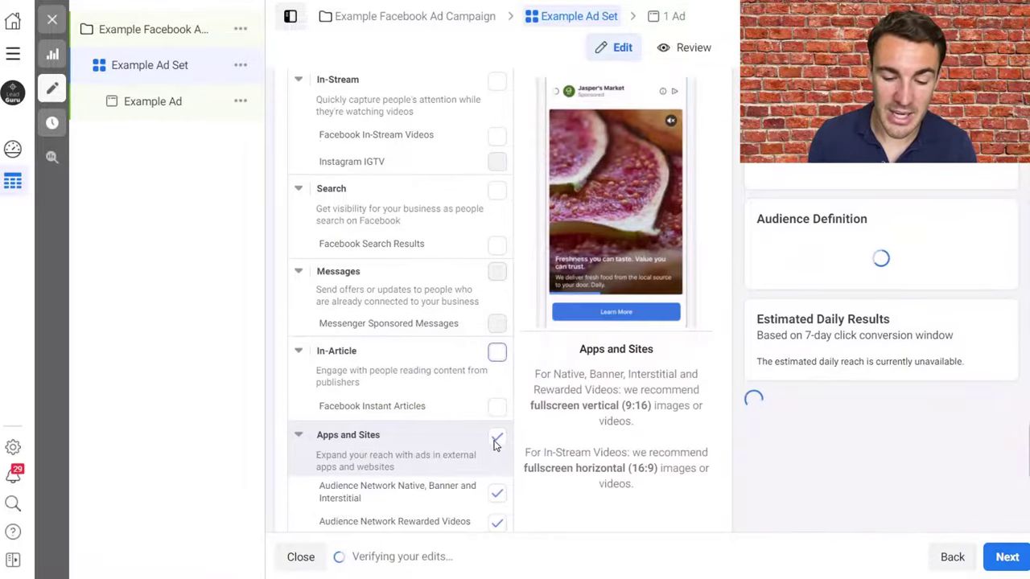
pyautogui.click(496, 440)
pyautogui.scroll(-2, 450, 411)
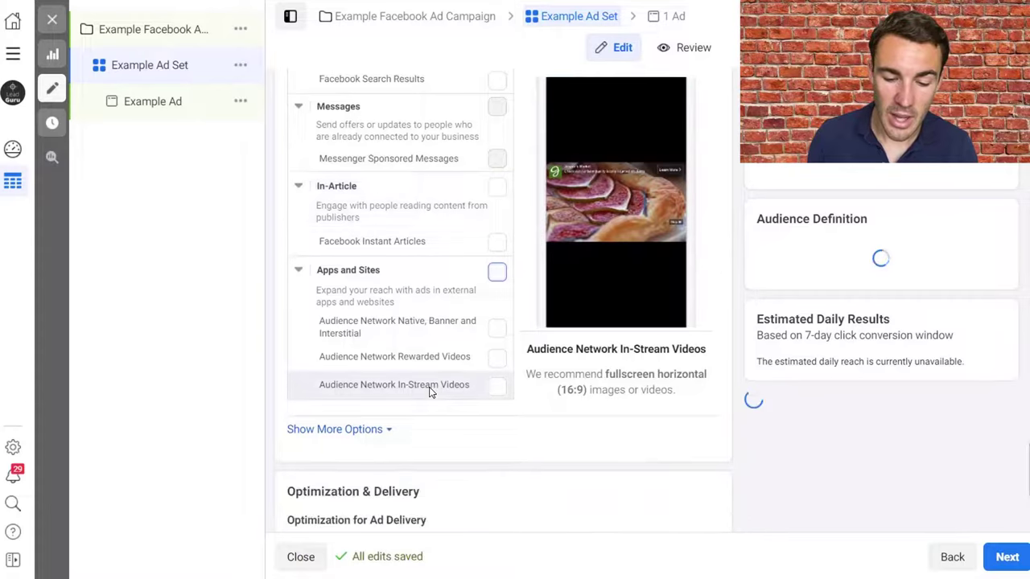
# Exclude Facebook Marketplace, Facebook Video Feeds, Facebook Right Column, Instagram Explore and Messenger Inbox from the Feeds placements.
pyautogui.scroll(10, 432, 391)
pyautogui.scroll(-1, 370, 368)
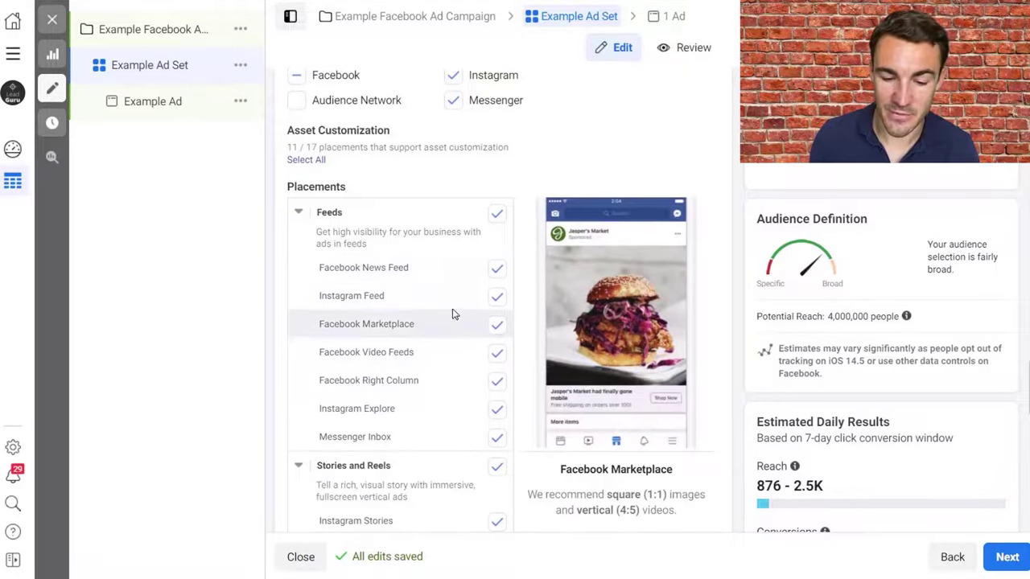
pyautogui.click(497, 353)
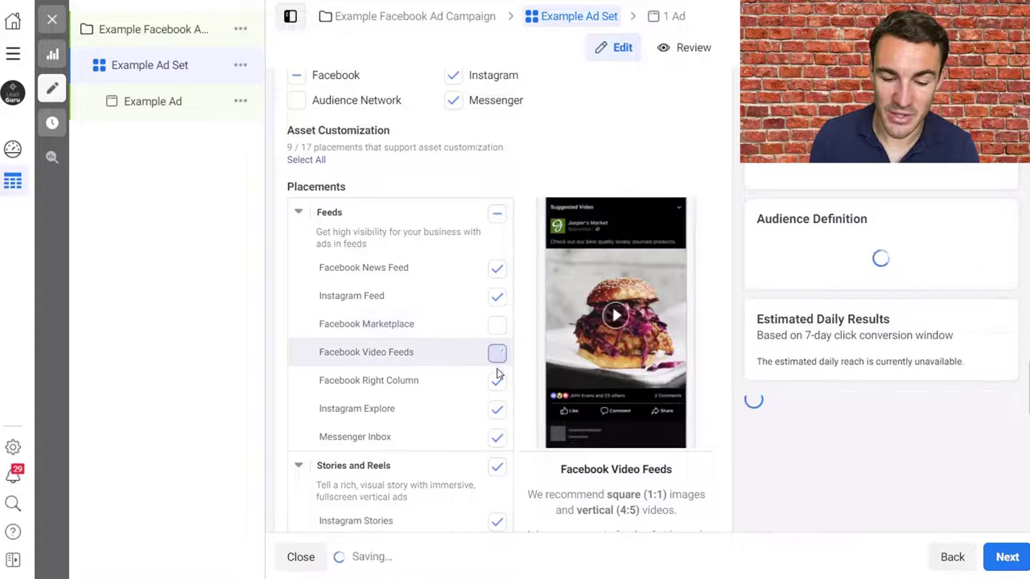
pyautogui.click(498, 381)
pyautogui.click(497, 409)
pyautogui.click(498, 437)
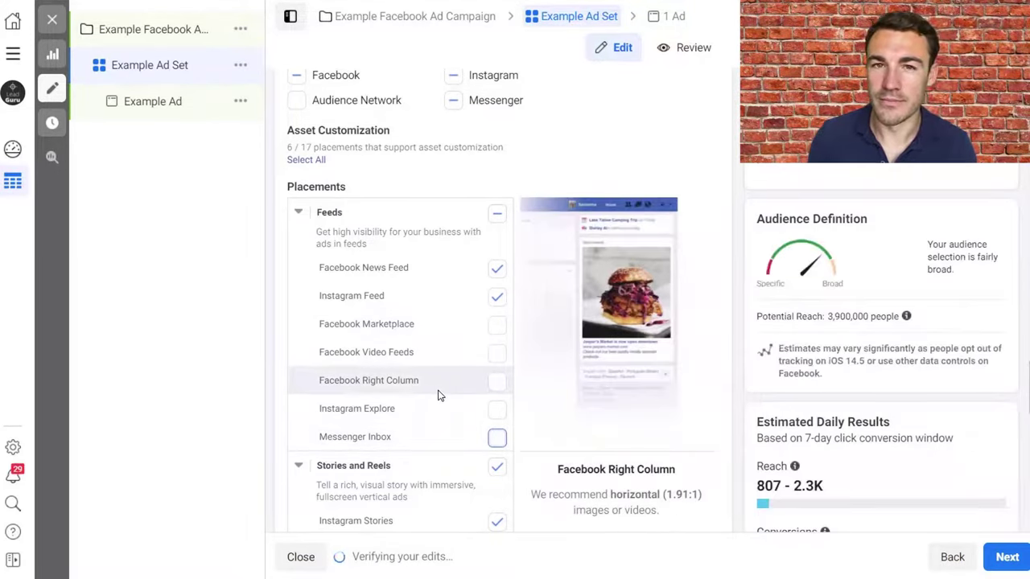
pyautogui.scroll(-3, 439, 394)
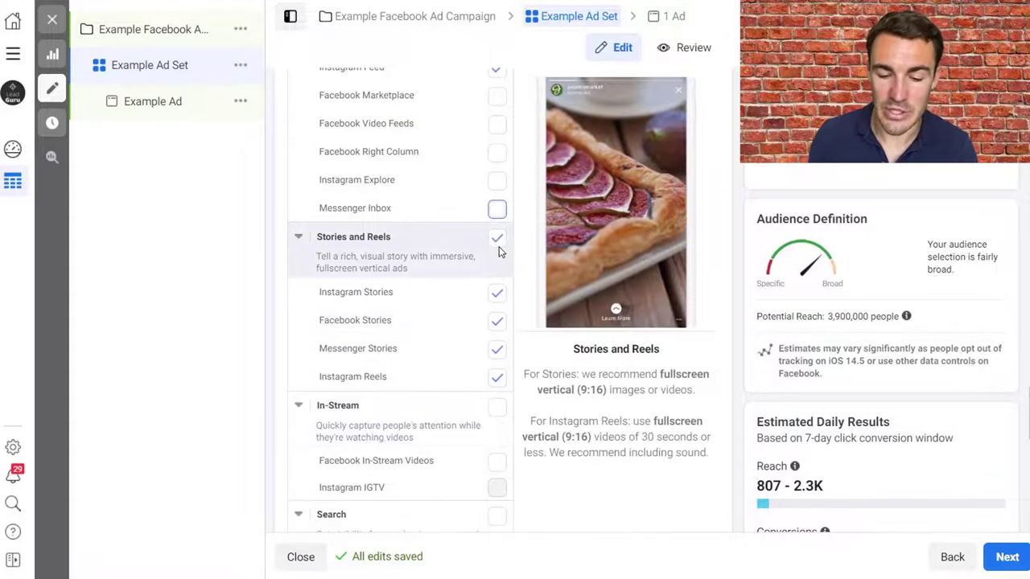
# Return the ad set to Automatic Placements (Recommended) and check the Optimization & Delivery settings.
pyautogui.scroll(3, 502, 283)
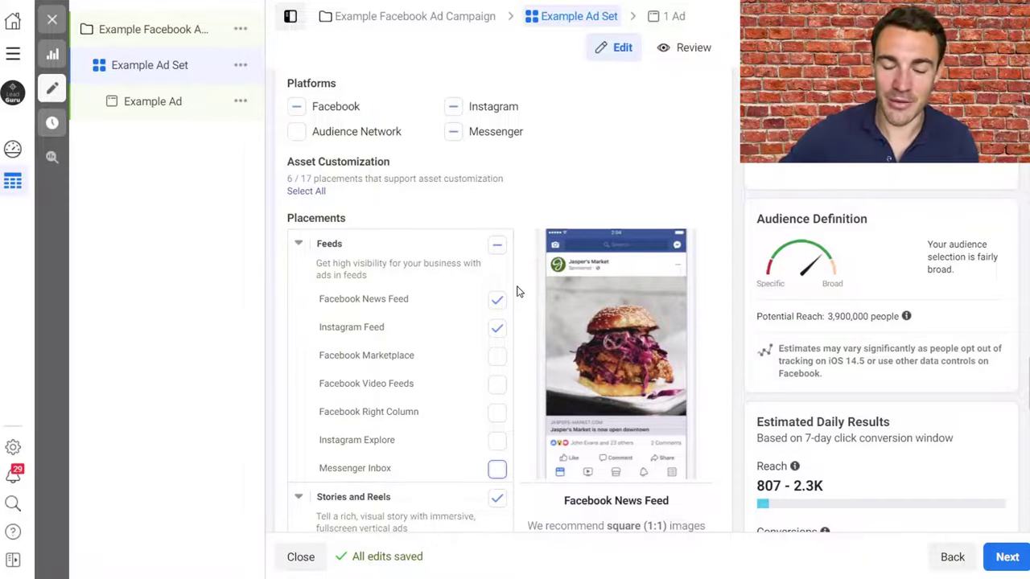
pyautogui.scroll(5, 517, 293)
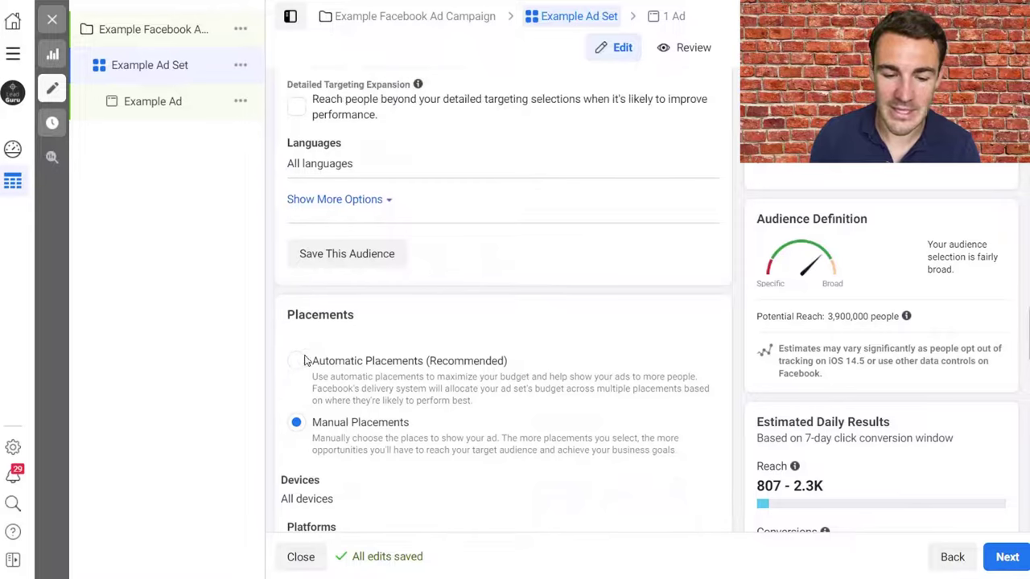
pyautogui.click(535, 363)
pyautogui.scroll(-3, 487, 299)
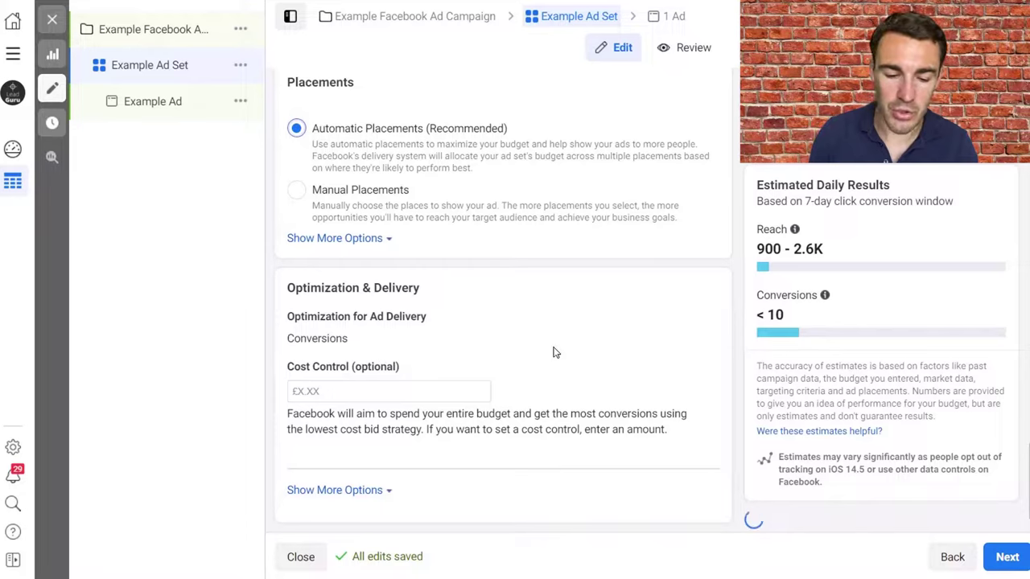
pyautogui.scroll(3, 553, 353)
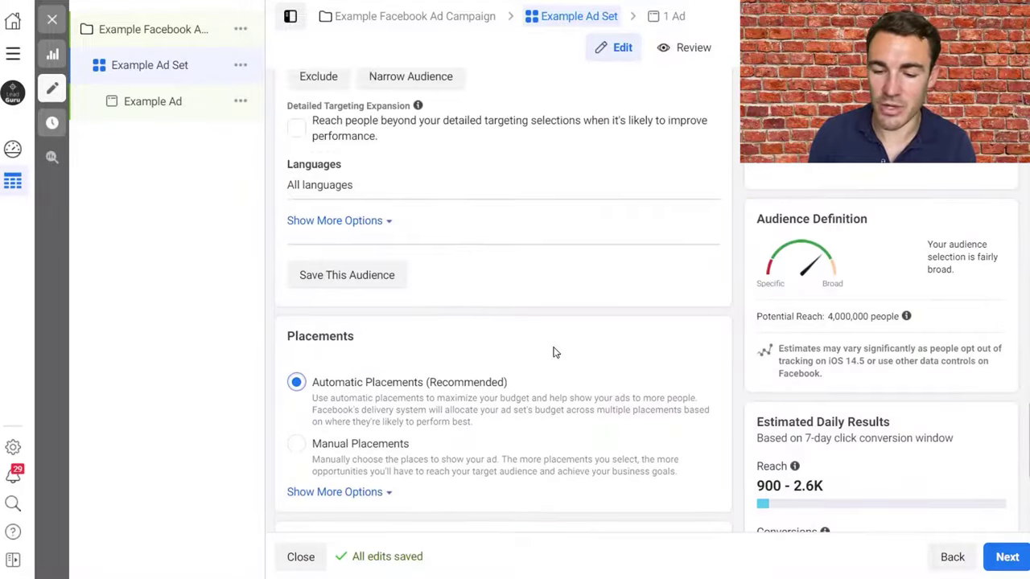
pyautogui.scroll(-3, 553, 353)
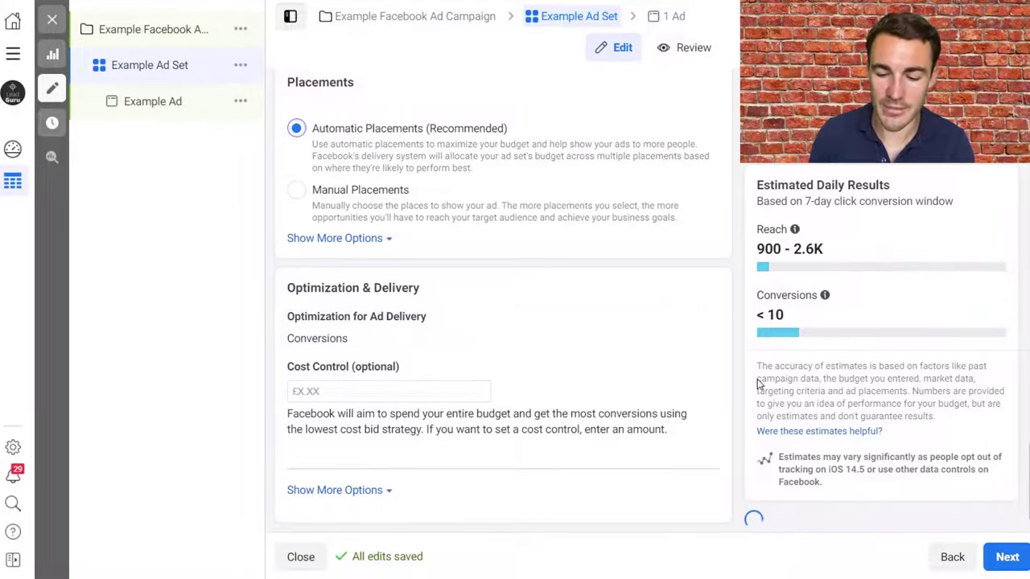
pyautogui.scroll(3, 694, 235)
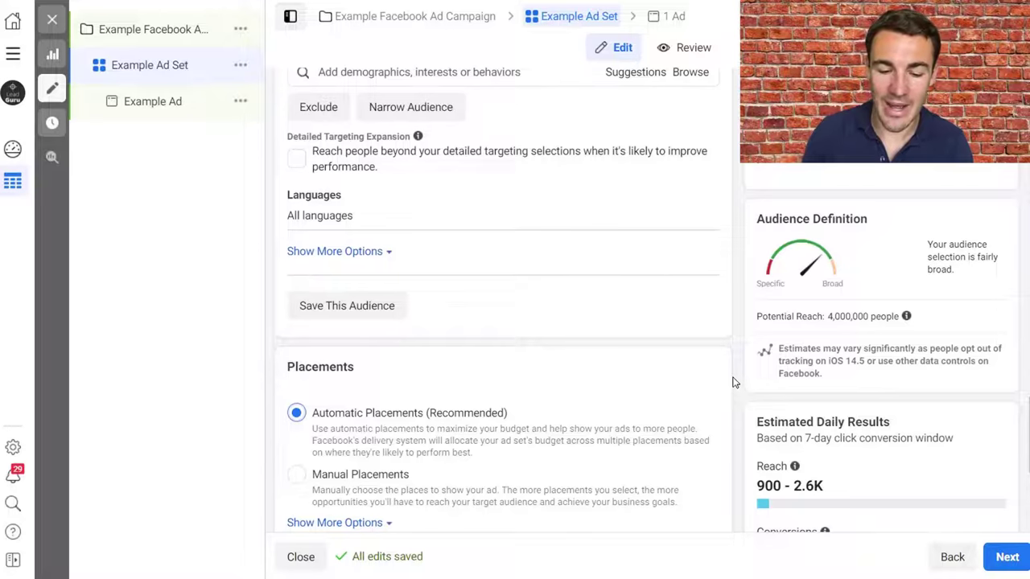
# Proceed to the ad's setup, turn off Dynamic Formats and Creative, and choose the Single Image or Video format.
pyautogui.click(1006, 559)
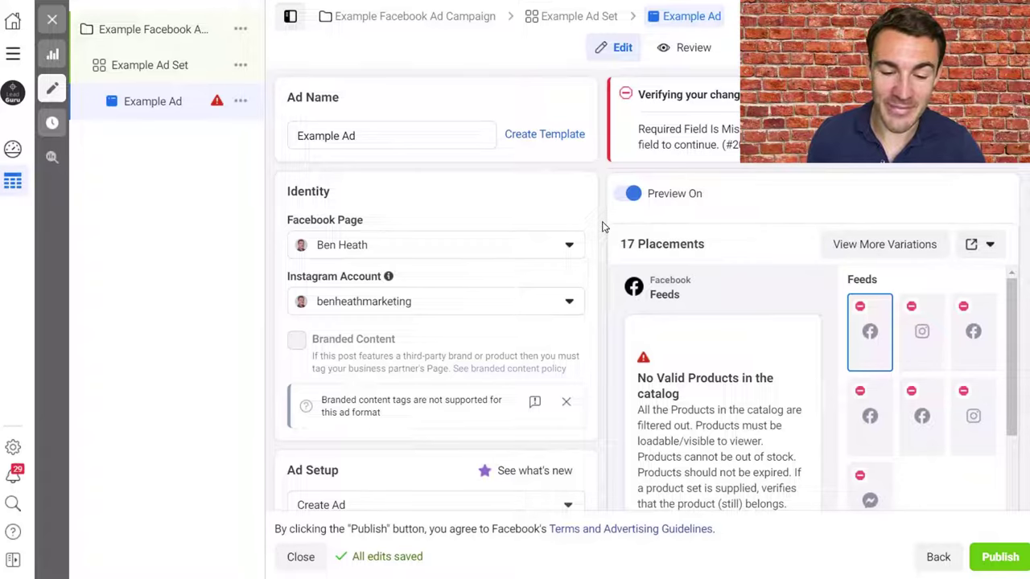
pyautogui.scroll(-2, 602, 227)
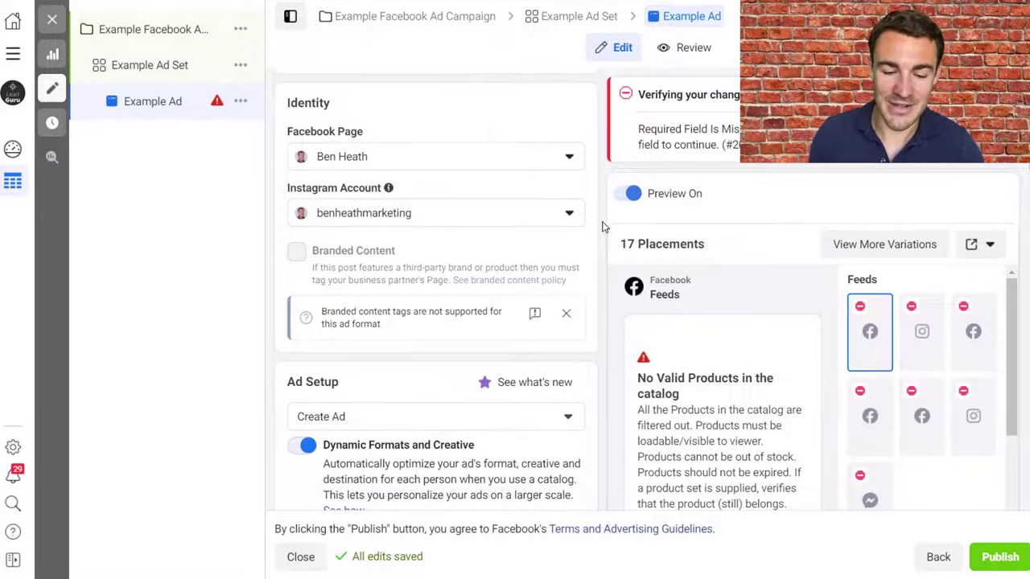
pyautogui.scroll(-5, 602, 227)
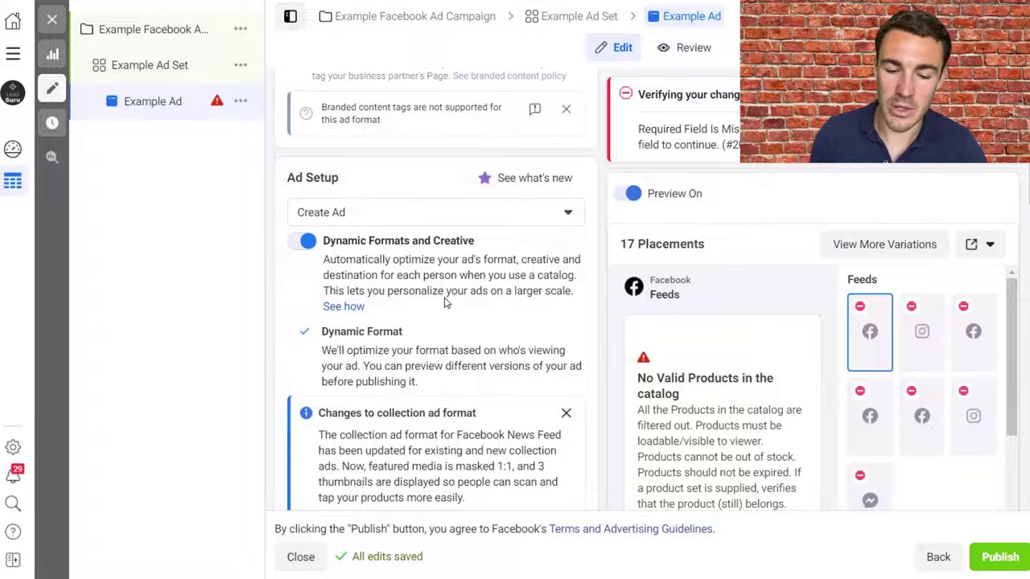
pyautogui.scroll(-2, 585, 330)
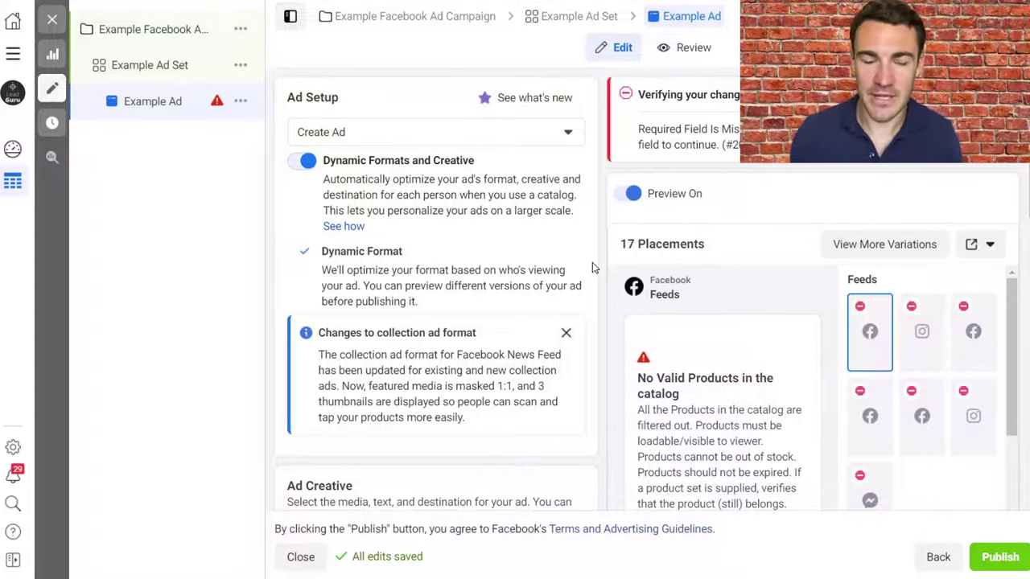
pyautogui.click(297, 162)
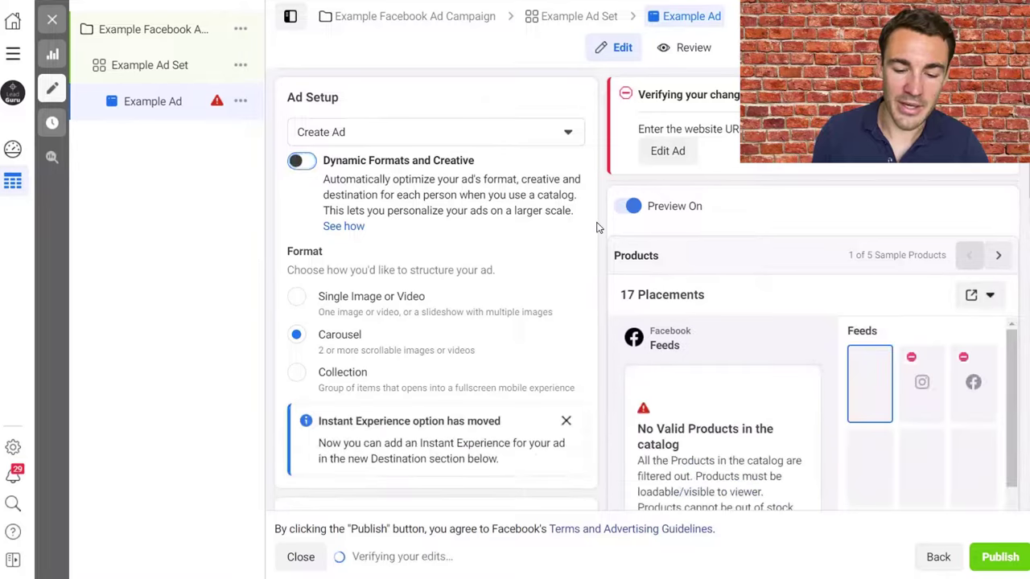
pyautogui.click(566, 421)
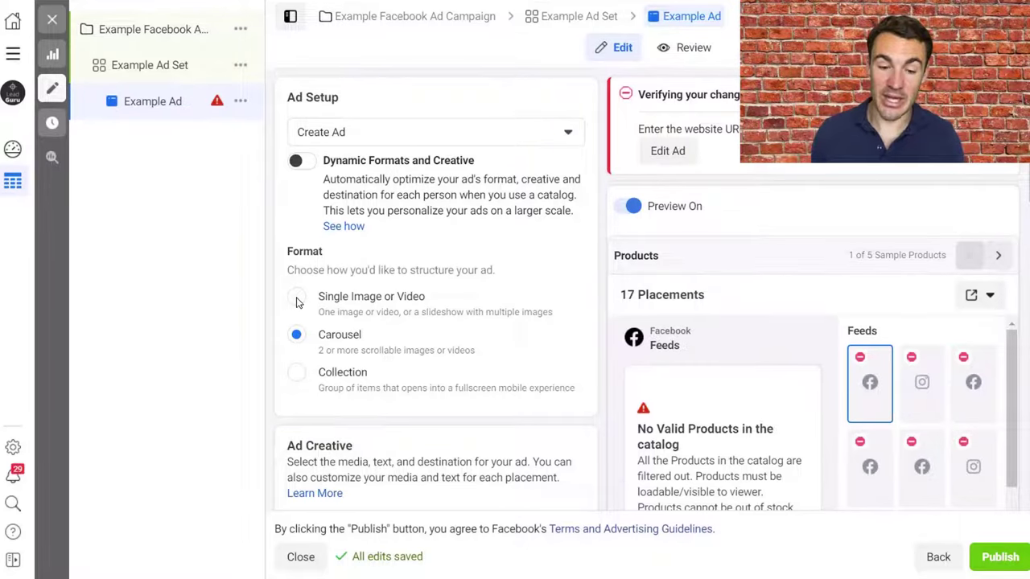
pyautogui.click(296, 298)
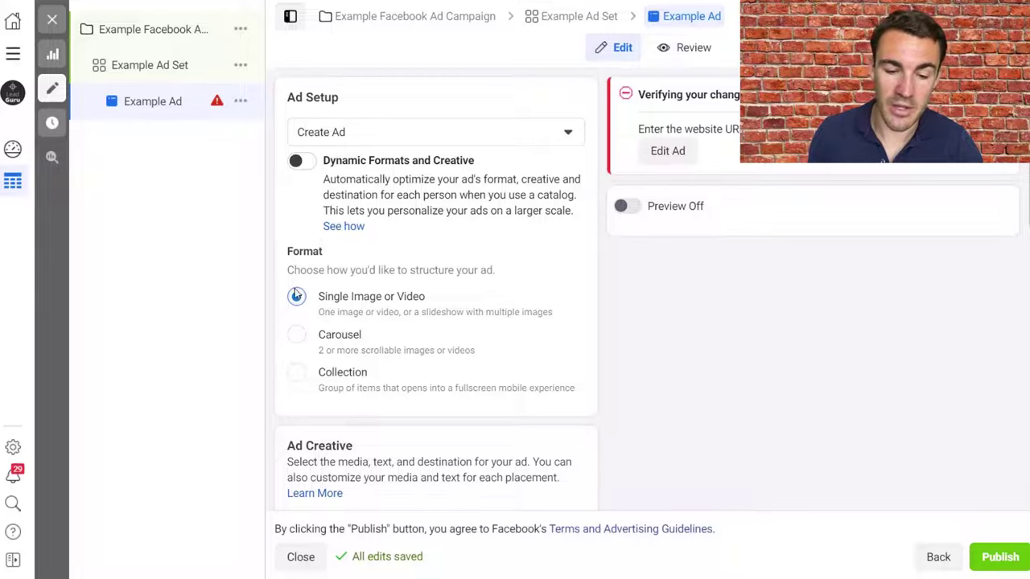
# Select the rainbow cake picture from the account images as the ad's media and proceed to cropping.
pyautogui.scroll(-4, 603, 317)
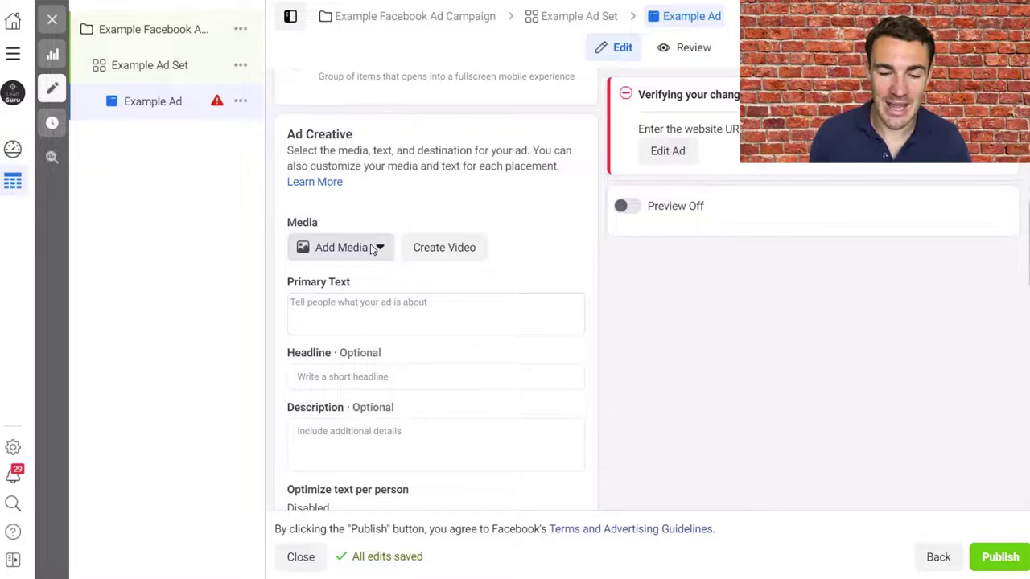
pyautogui.click(373, 249)
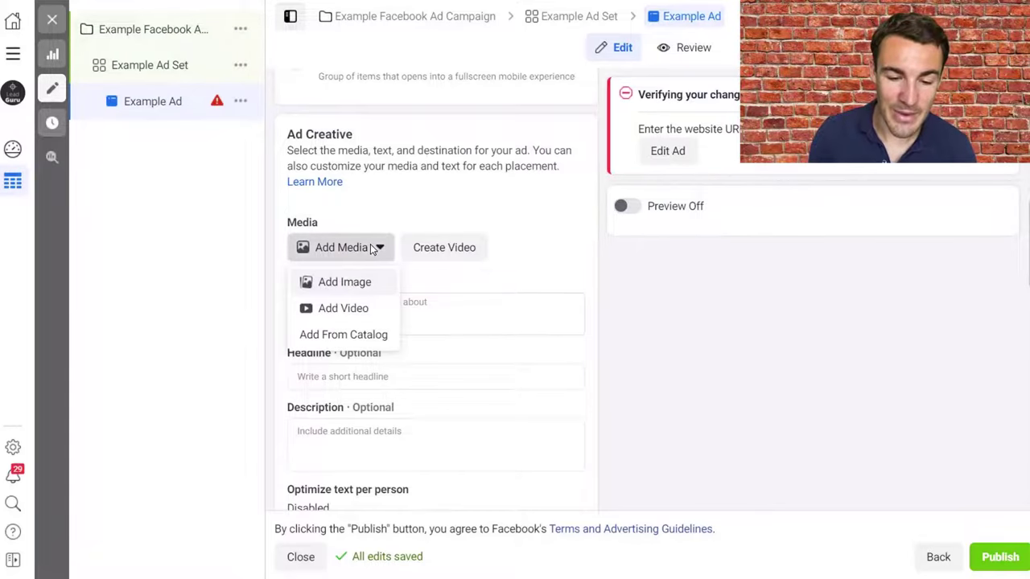
pyautogui.click(370, 289)
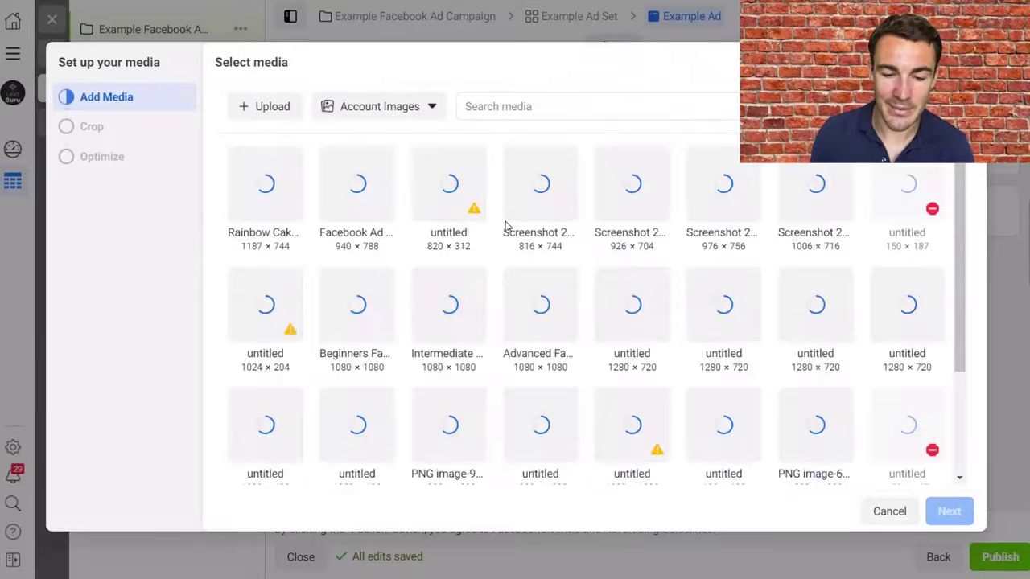
pyautogui.click(265, 206)
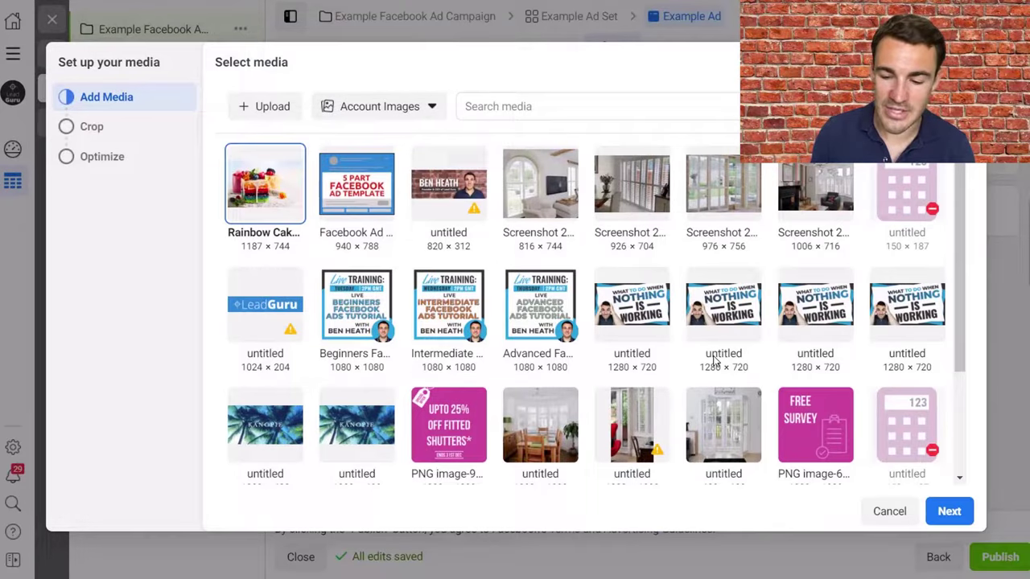
pyautogui.click(950, 512)
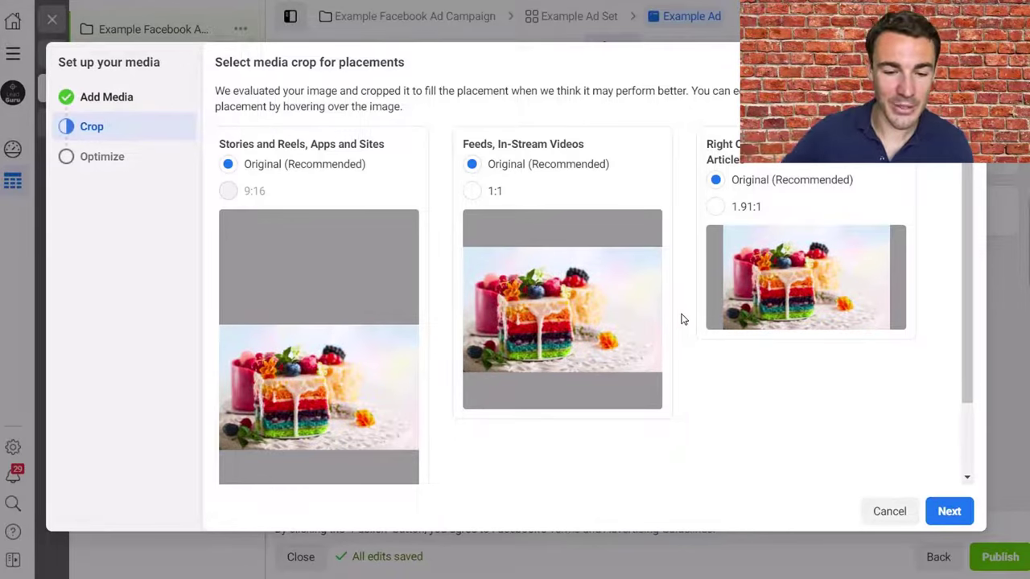
# Examine the image crops for the Stories and Reels, Feeds, and Right Column placement groups.
pyautogui.moveTo(515, 241)
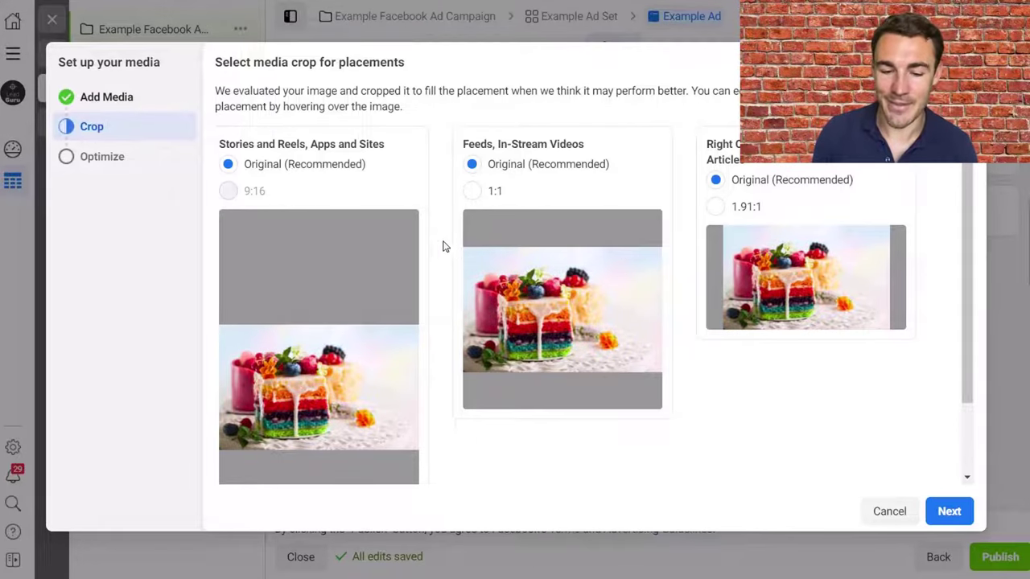
pyautogui.scroll(-1, 439, 246)
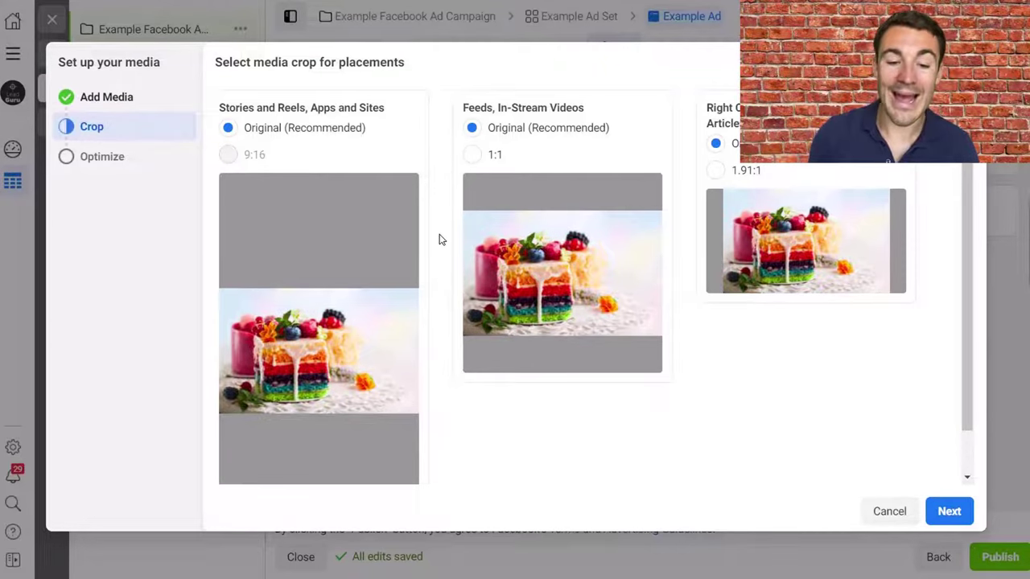
pyautogui.scroll(-1, 440, 237)
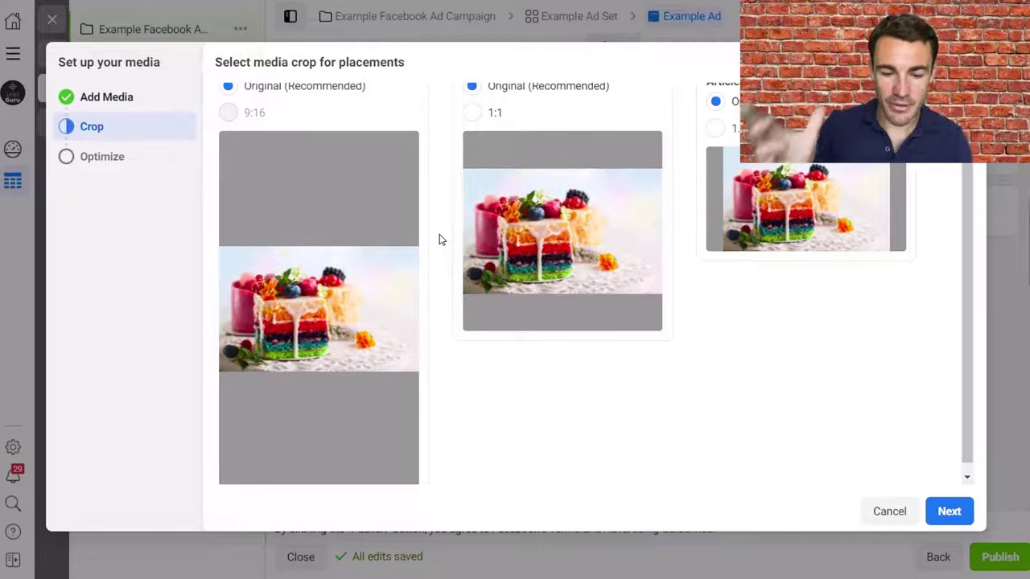
pyautogui.scroll(2, 452, 252)
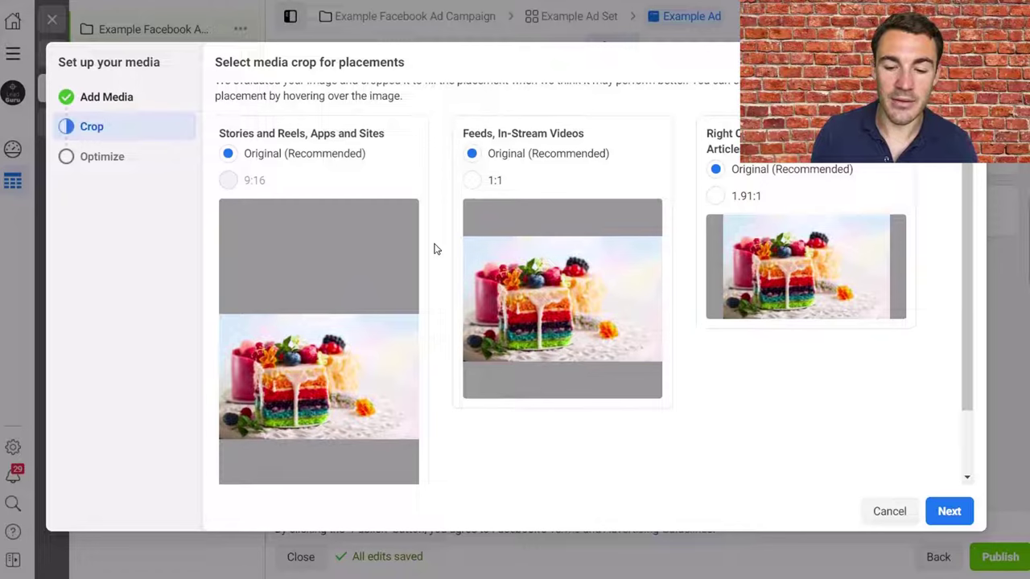
pyautogui.moveTo(414, 231)
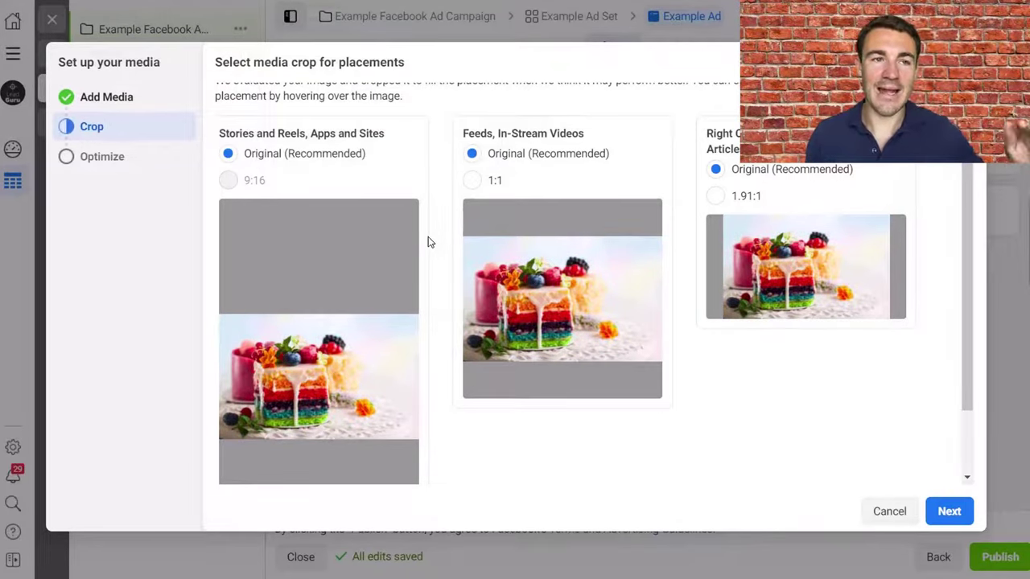
# Set the image crop for the Feeds, In-Stream Videos placements to 1:1.
pyautogui.scroll(-1, 427, 242)
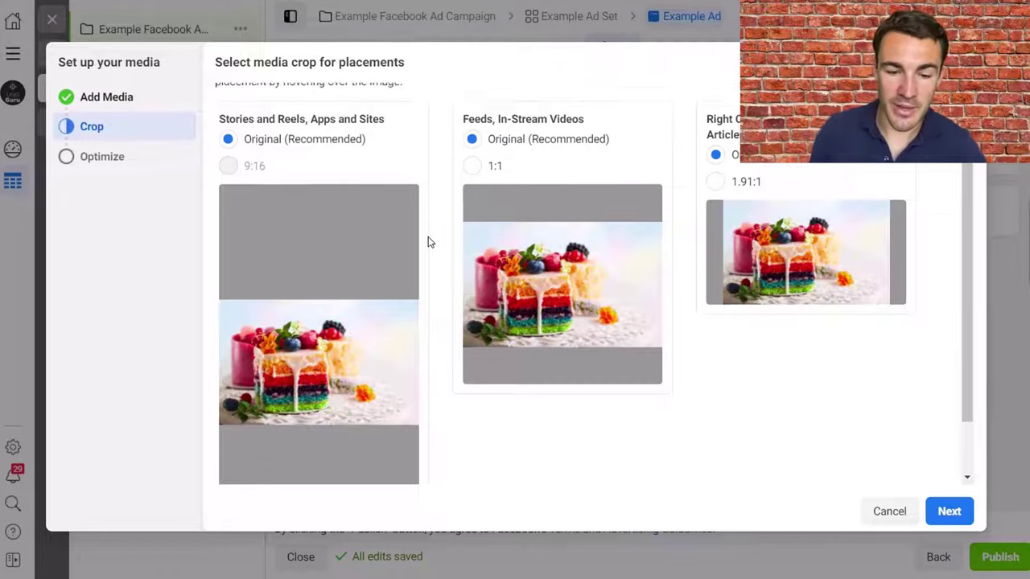
pyautogui.moveTo(325, 334)
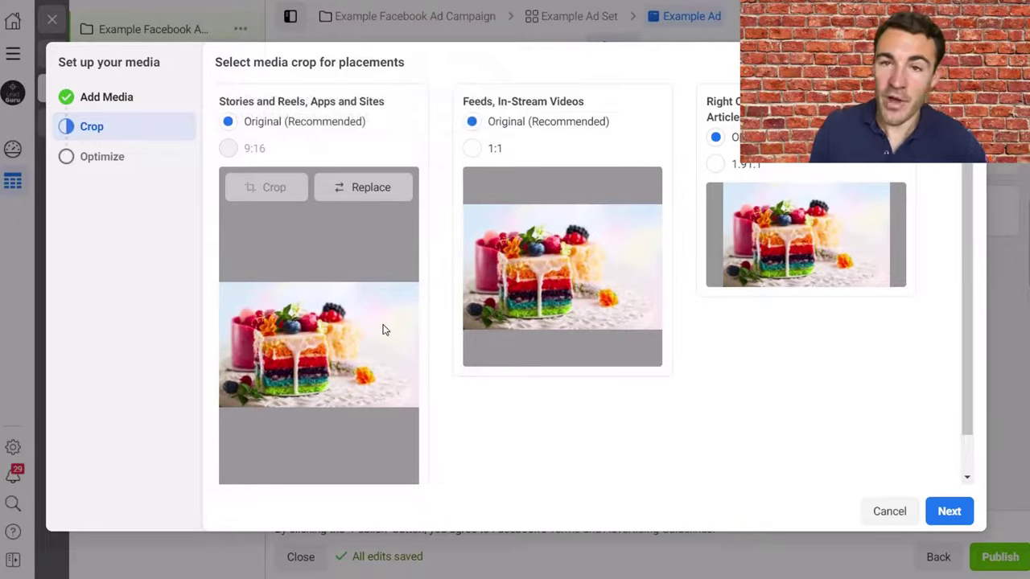
pyautogui.scroll(-1, 395, 295)
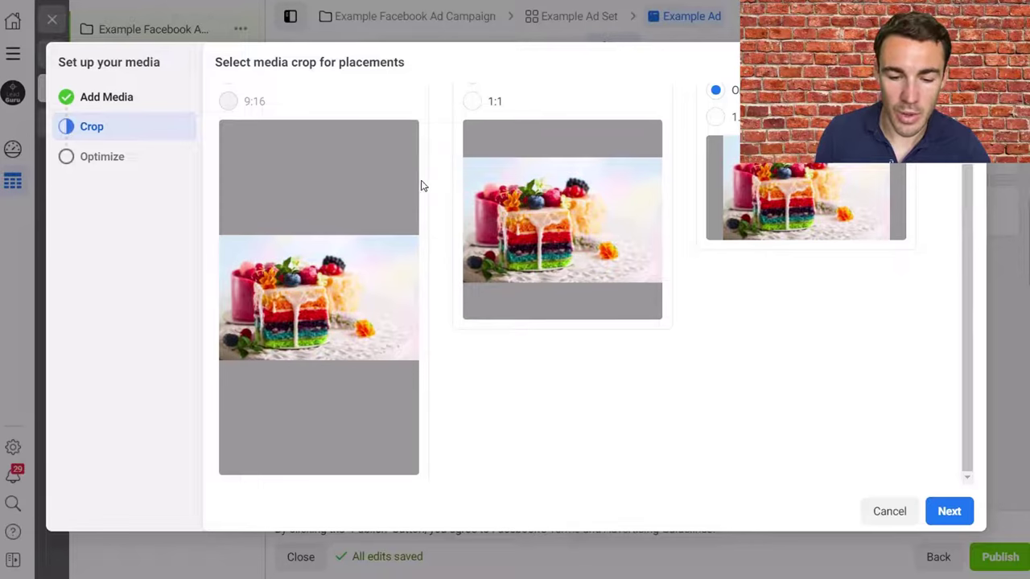
pyautogui.moveTo(398, 278)
pyautogui.scroll(2, 346, 233)
pyautogui.scroll(-1, 404, 279)
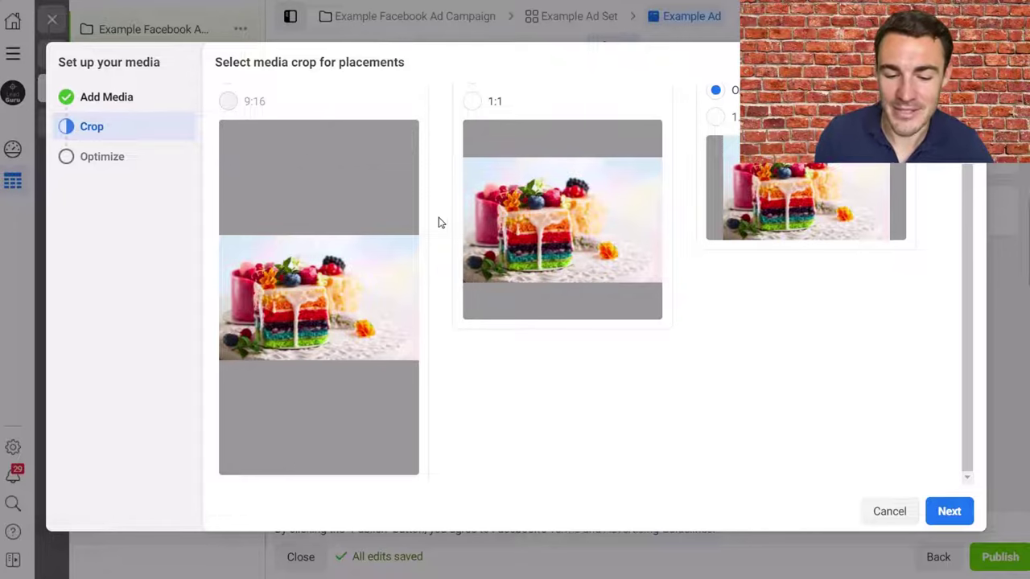
pyautogui.scroll(1, 448, 234)
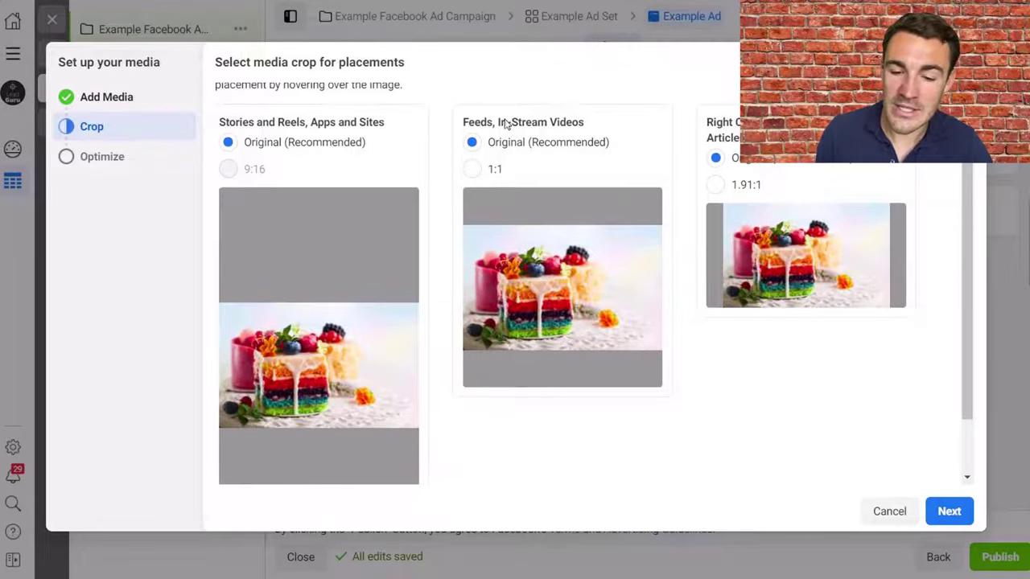
pyautogui.click(473, 170)
pyautogui.moveTo(588, 298)
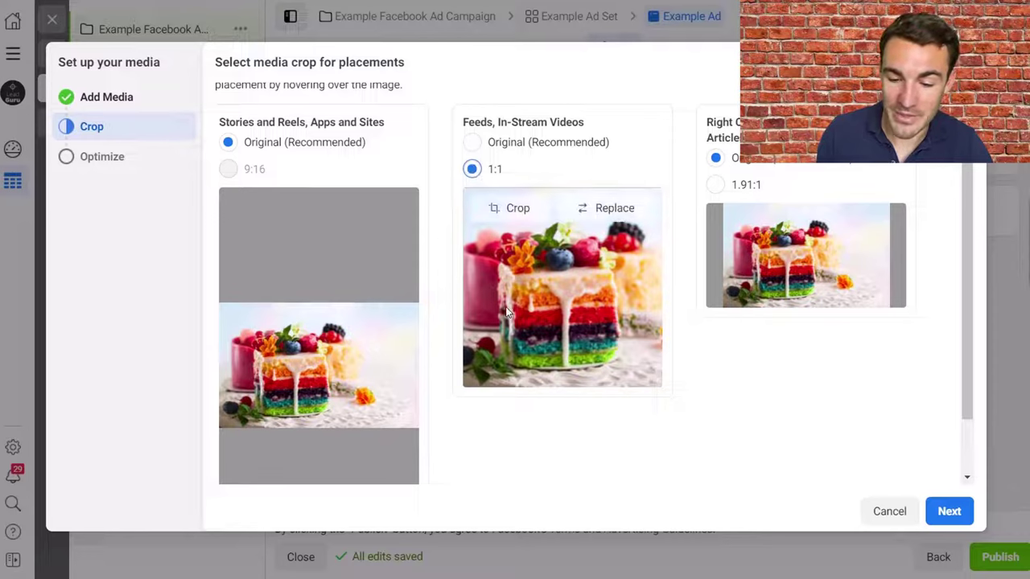
pyautogui.click(472, 142)
pyautogui.click(474, 169)
pyautogui.moveTo(559, 229)
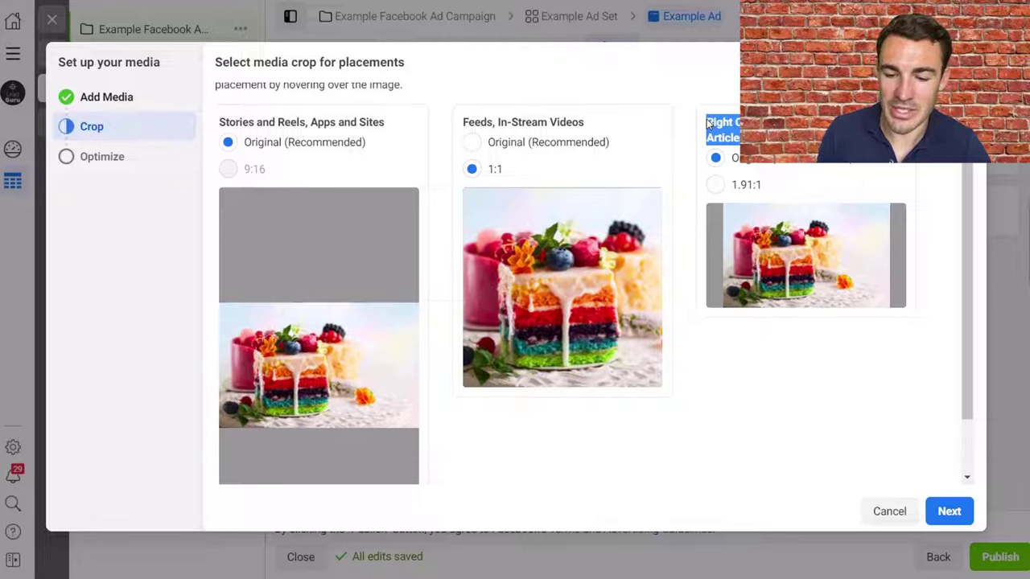
# Compare the original and 1.91:1 crops for the Right Column placement group and choose 1.91:1.
pyautogui.click(716, 185)
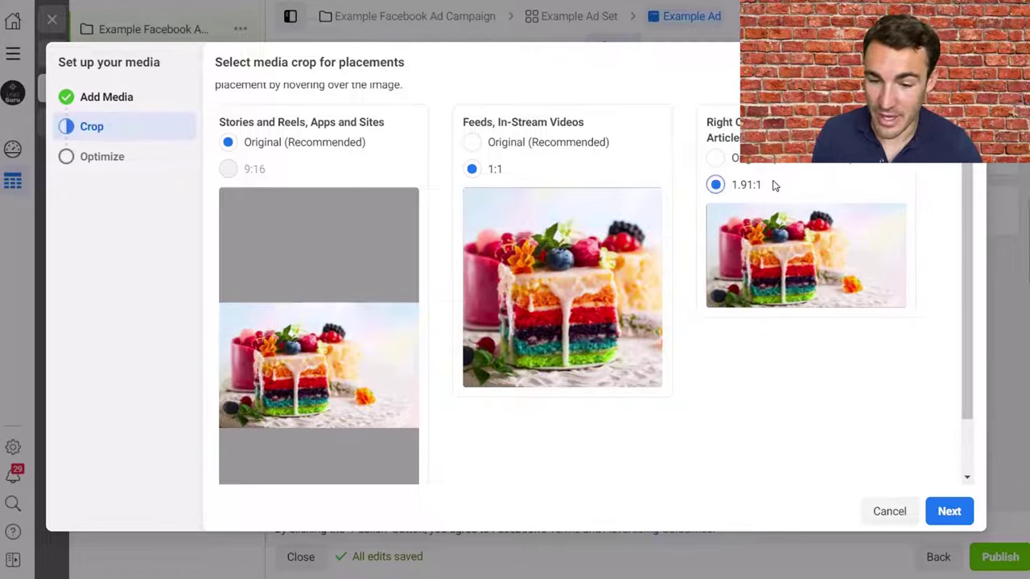
pyautogui.click(716, 158)
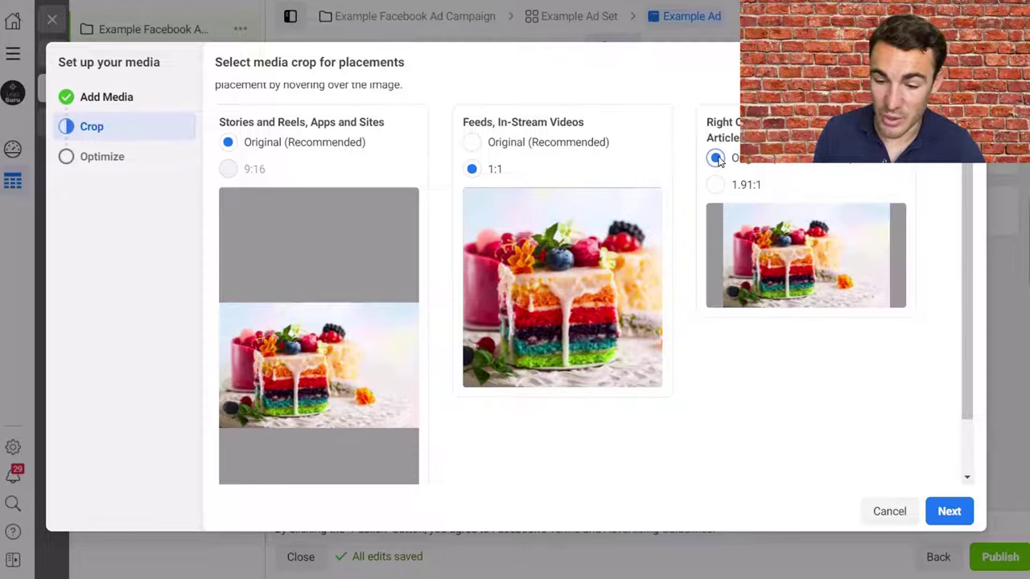
pyautogui.click(715, 187)
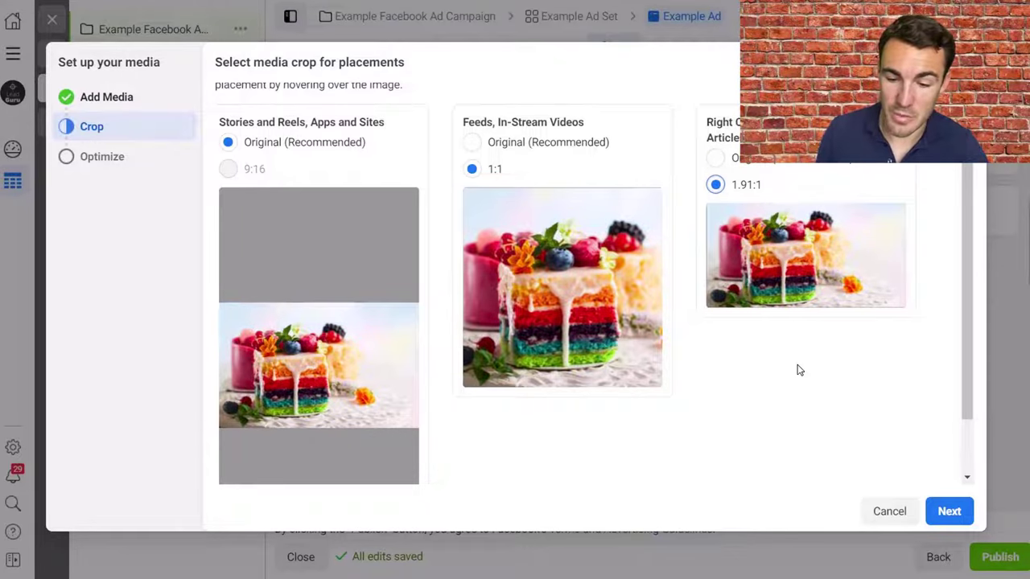
# Proceed to media optimization, review the enhancement examples with Allow enhancements left on, and finish the media setup.
pyautogui.scroll(-1, 845, 397)
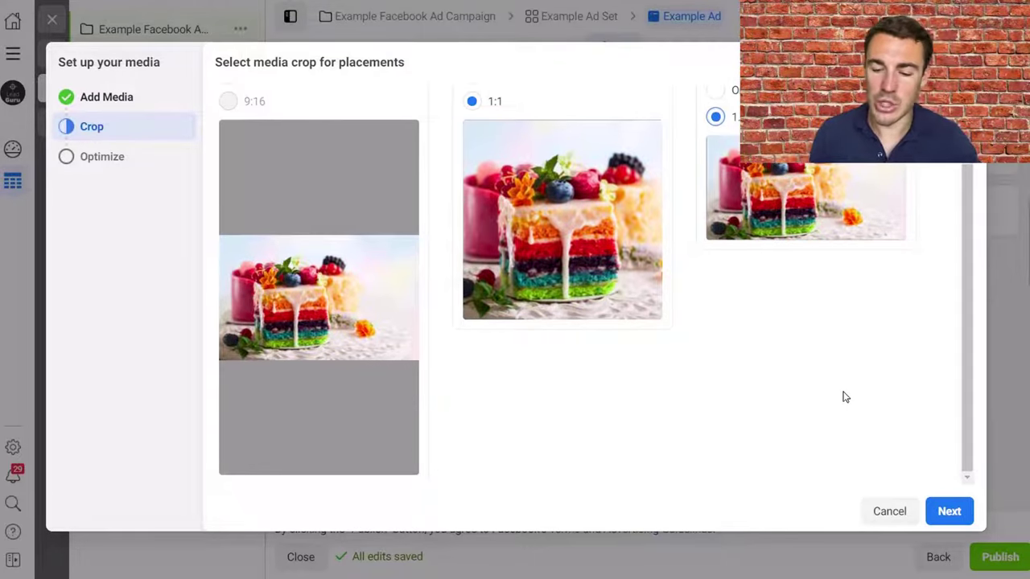
pyautogui.scroll(1, 845, 398)
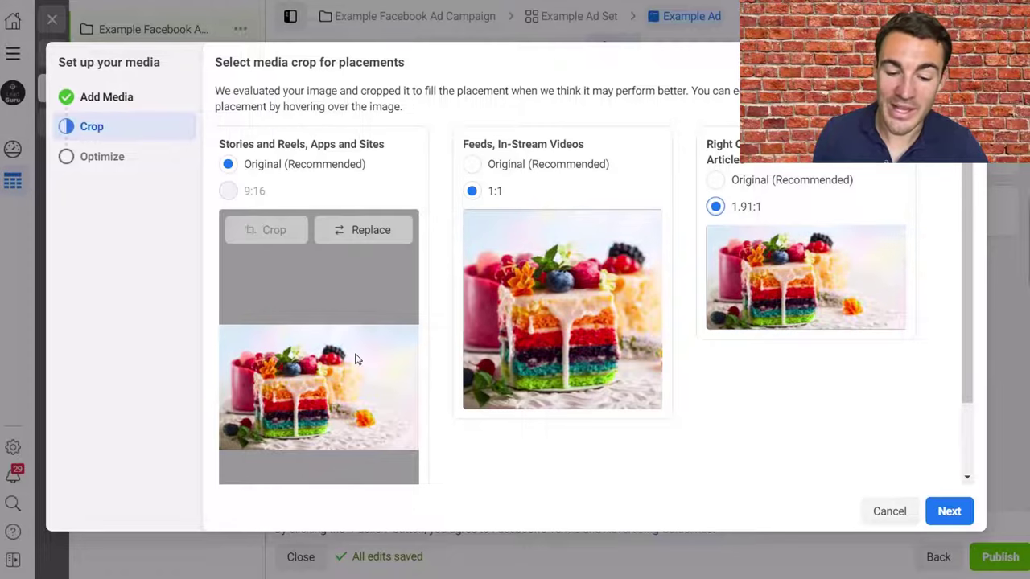
pyautogui.scroll(-1, 357, 358)
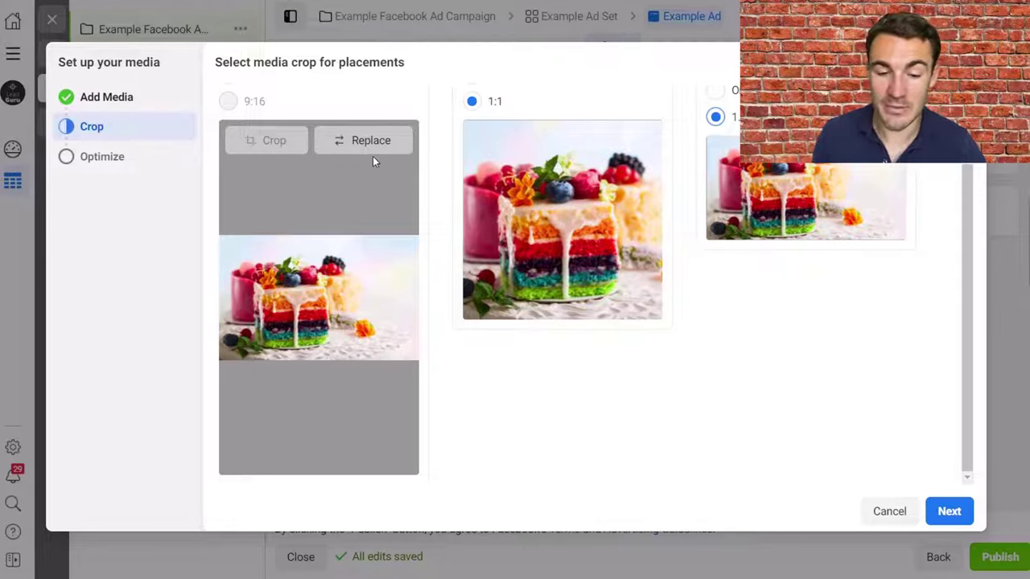
pyautogui.click(959, 513)
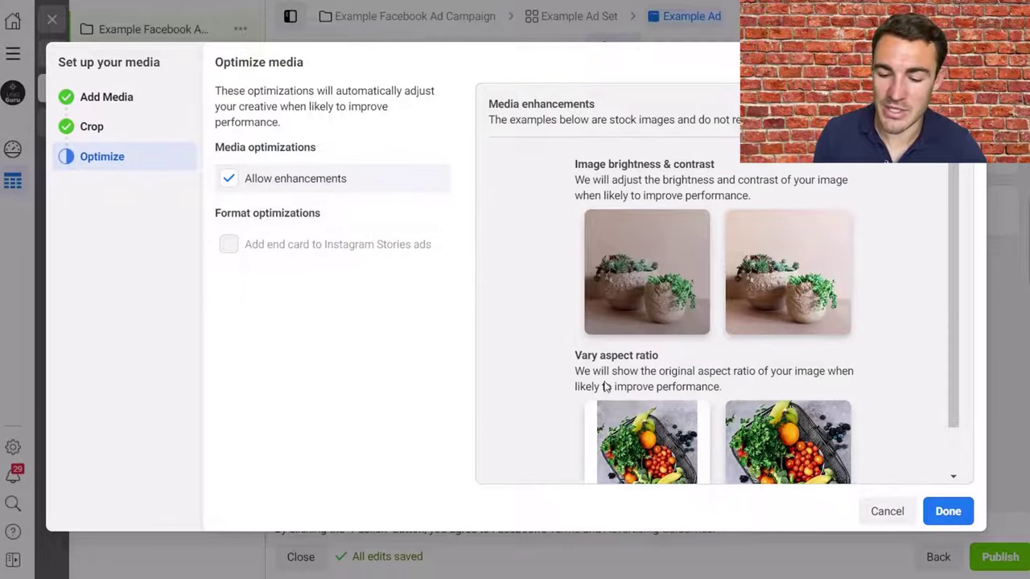
pyautogui.scroll(-1, 771, 460)
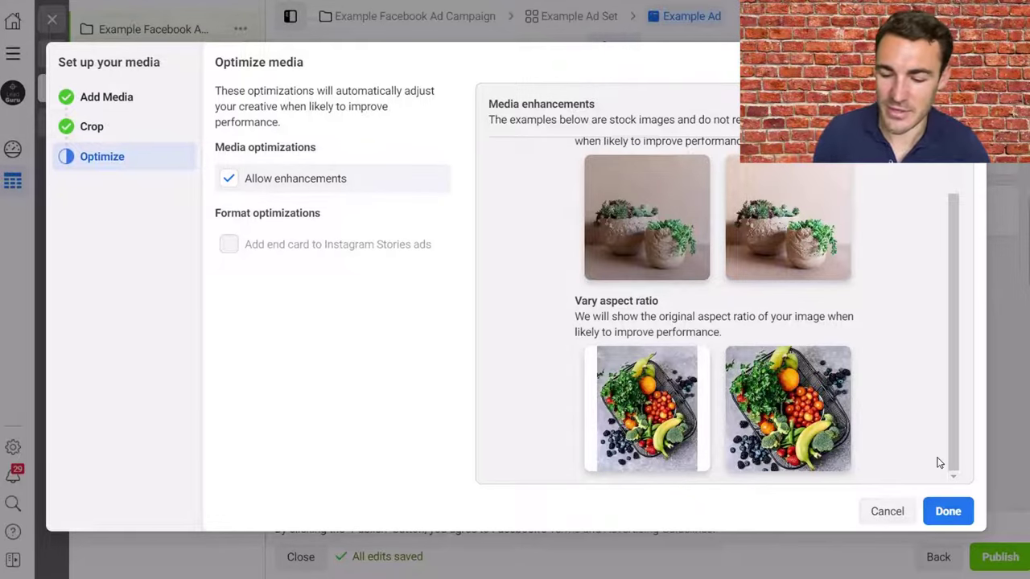
pyautogui.click(947, 512)
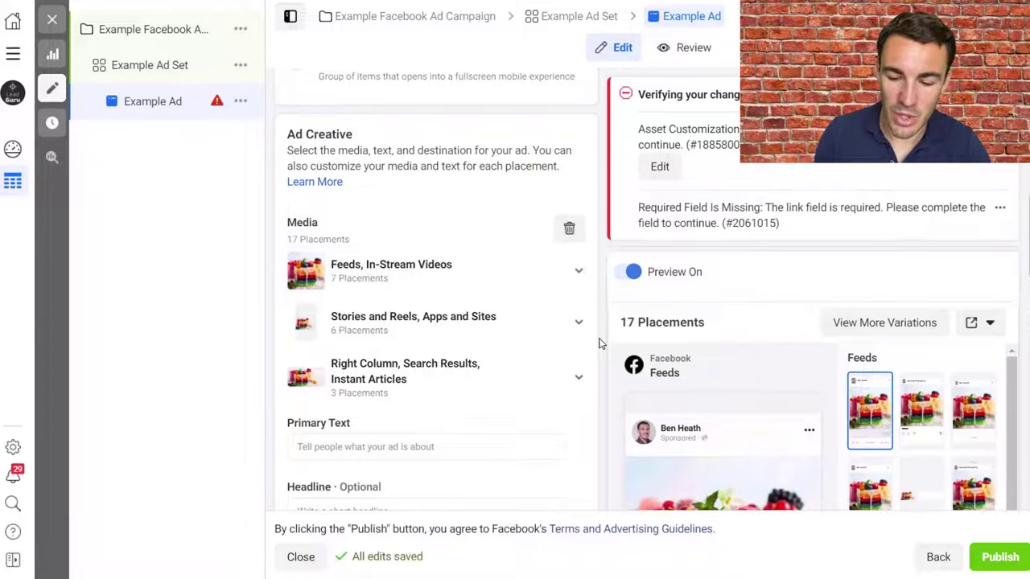
# Preview how the ad looks in the Facebook Feeds, Instagram Feed and Facebook Marketplace placements.
pyautogui.scroll(-1, 599, 342)
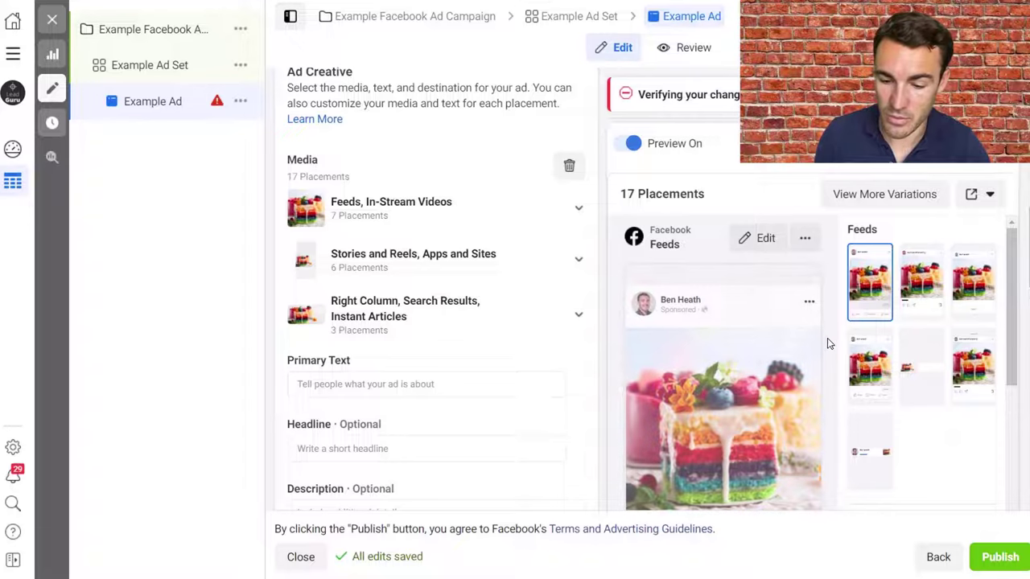
pyautogui.scroll(-1, 825, 331)
pyautogui.scroll(-3, 1009, 318)
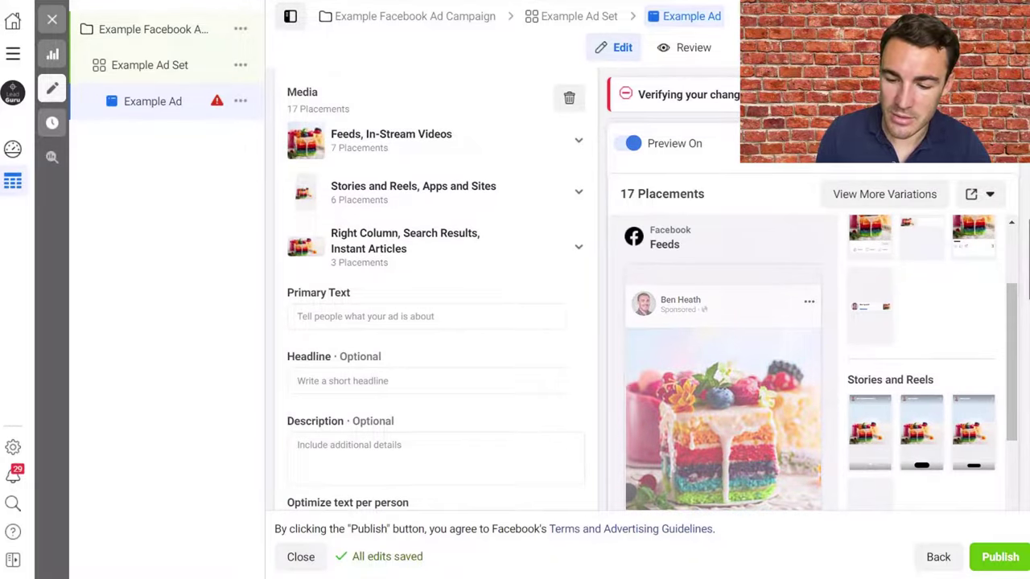
pyautogui.scroll(-10, 1011, 496)
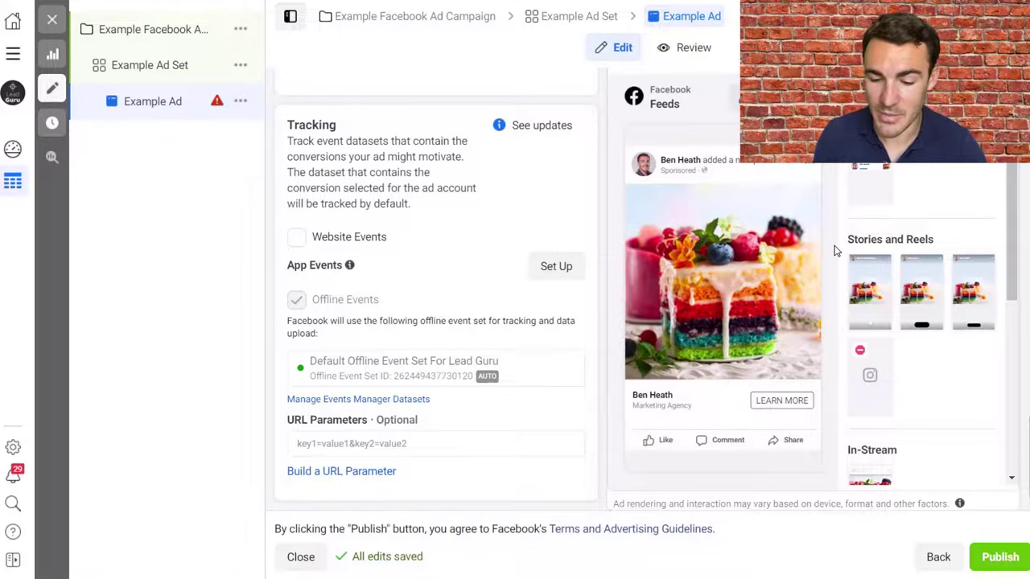
pyautogui.scroll(1, 830, 233)
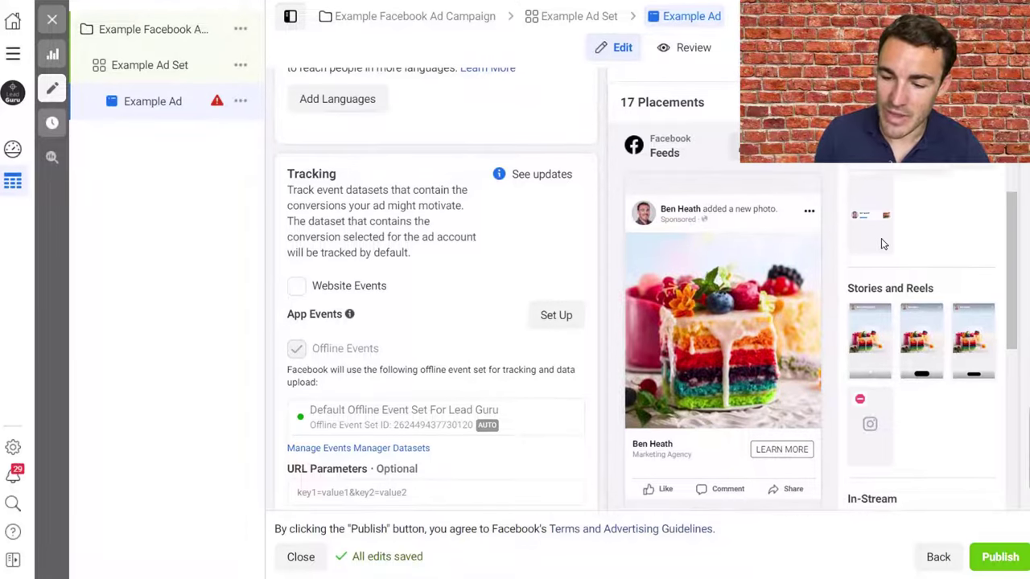
pyautogui.scroll(3, 883, 244)
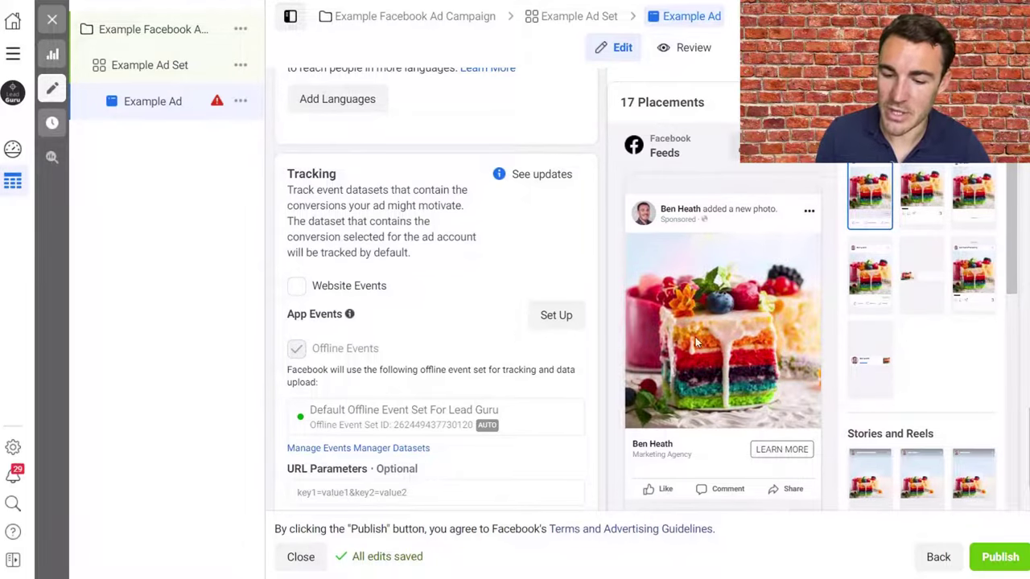
pyautogui.click(923, 208)
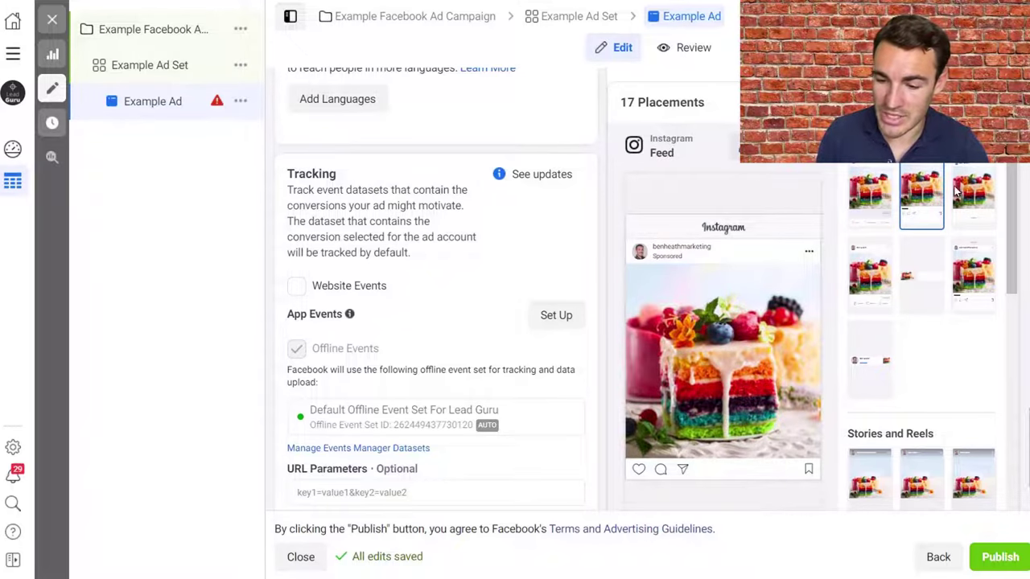
pyautogui.click(975, 206)
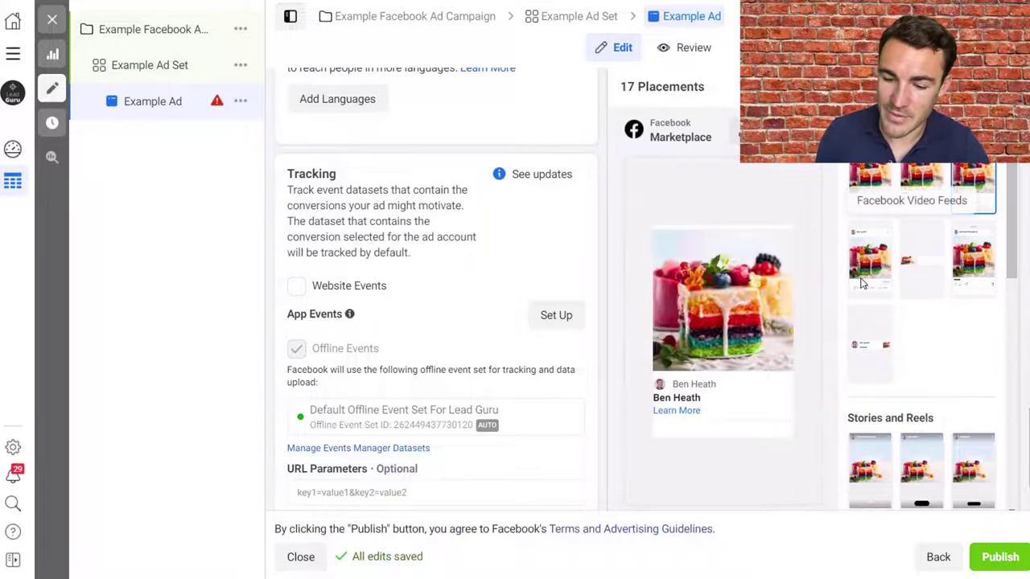
# Preview the ad in Instagram, Facebook and Messenger Stories and in the Facebook In-Stream placement.
pyautogui.click(870, 471)
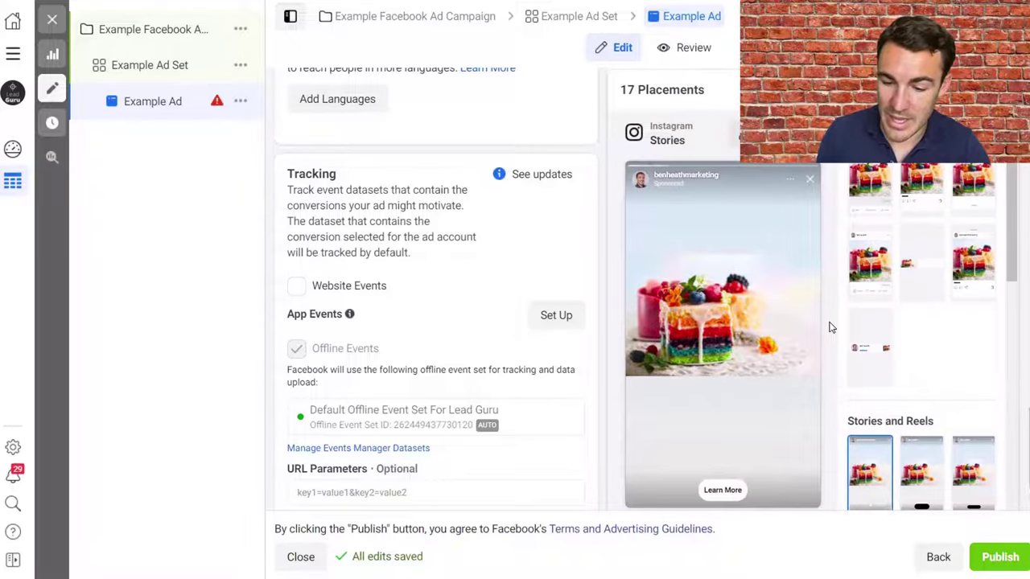
pyautogui.scroll(-1, 832, 327)
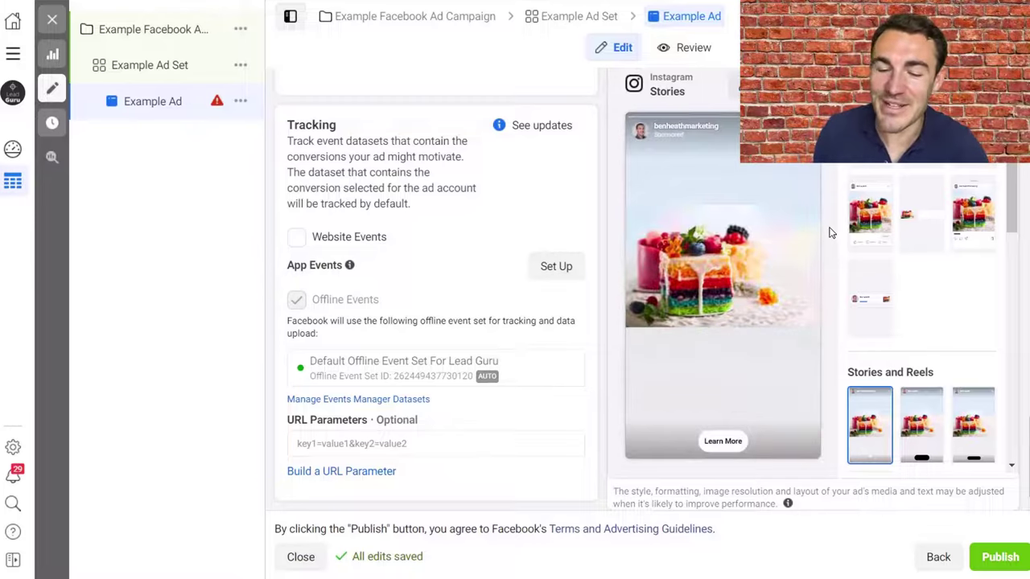
pyautogui.click(929, 426)
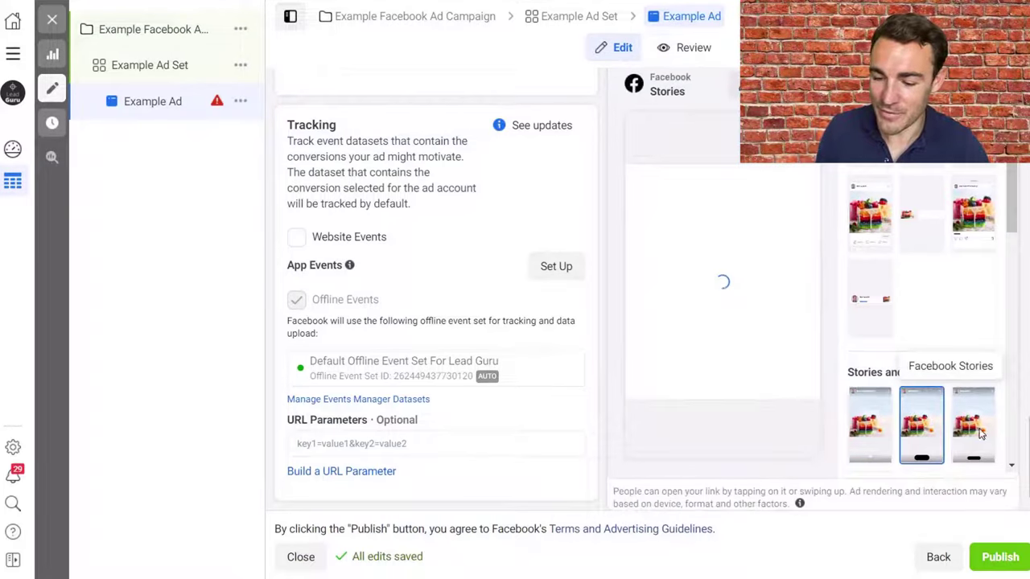
pyautogui.click(988, 434)
pyautogui.scroll(-3, 974, 338)
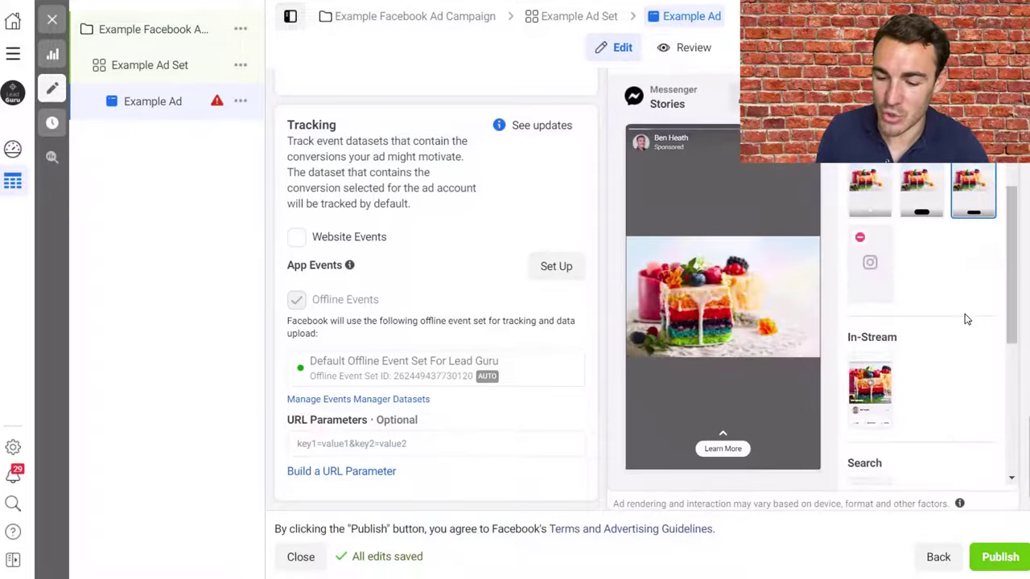
pyautogui.click(862, 395)
pyautogui.scroll(-3, 947, 392)
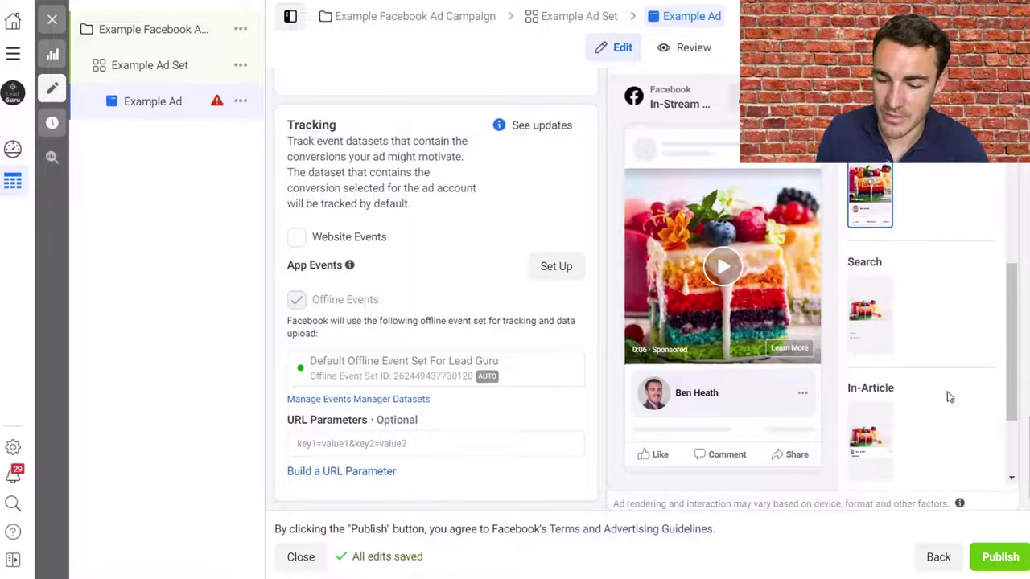
# Return the preview to Facebook Feeds and review the media assigned to each placement group in Ad Creative.
pyautogui.scroll(5, 947, 393)
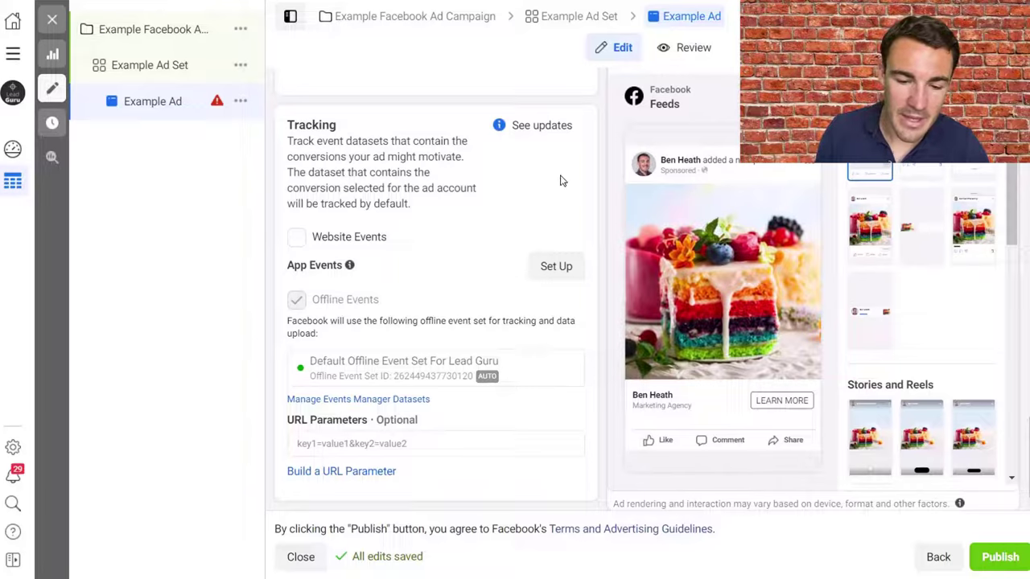
pyautogui.scroll(3, 561, 181)
pyautogui.scroll(4, 562, 181)
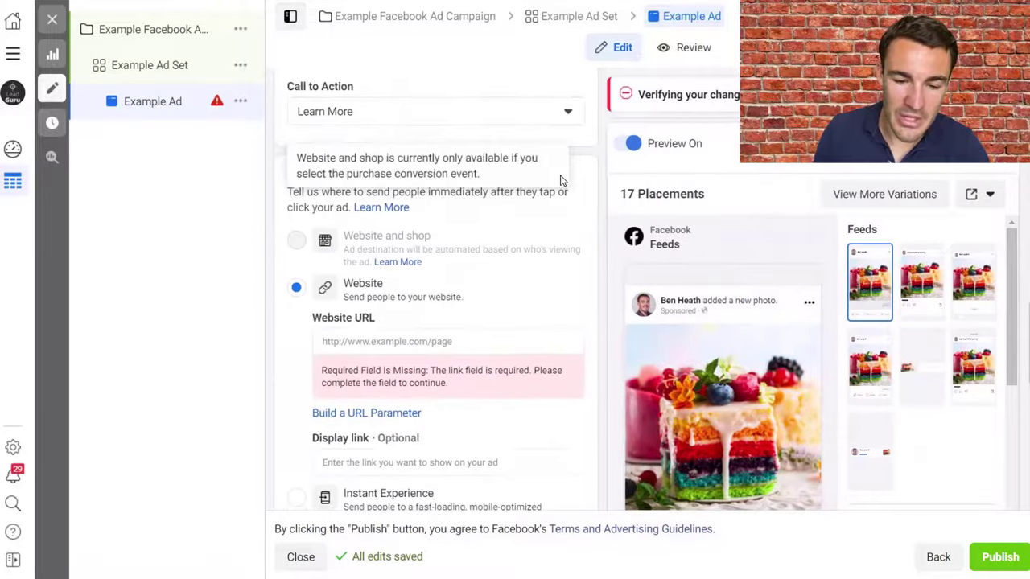
pyautogui.scroll(8, 593, 315)
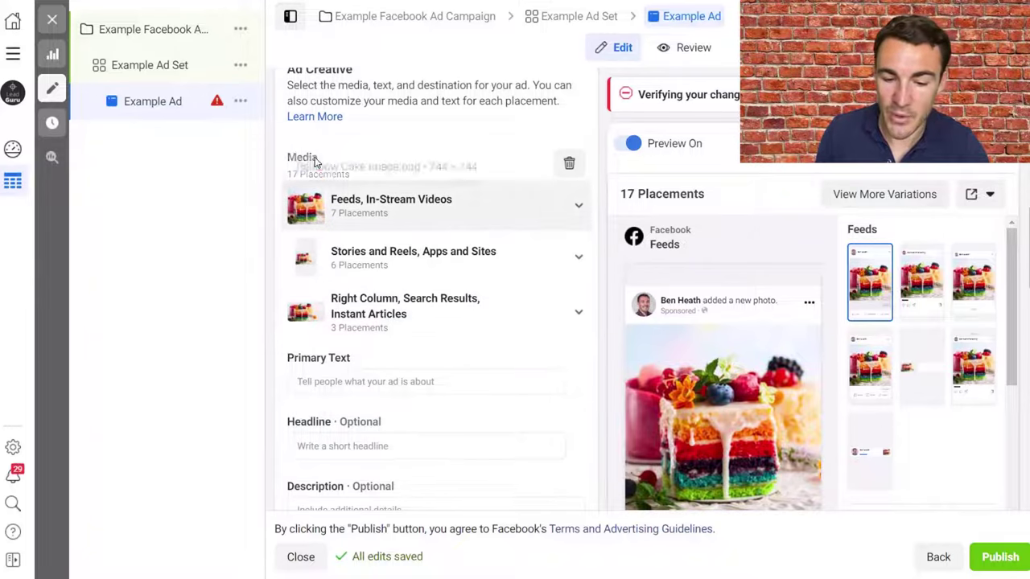
pyautogui.moveTo(382, 213)
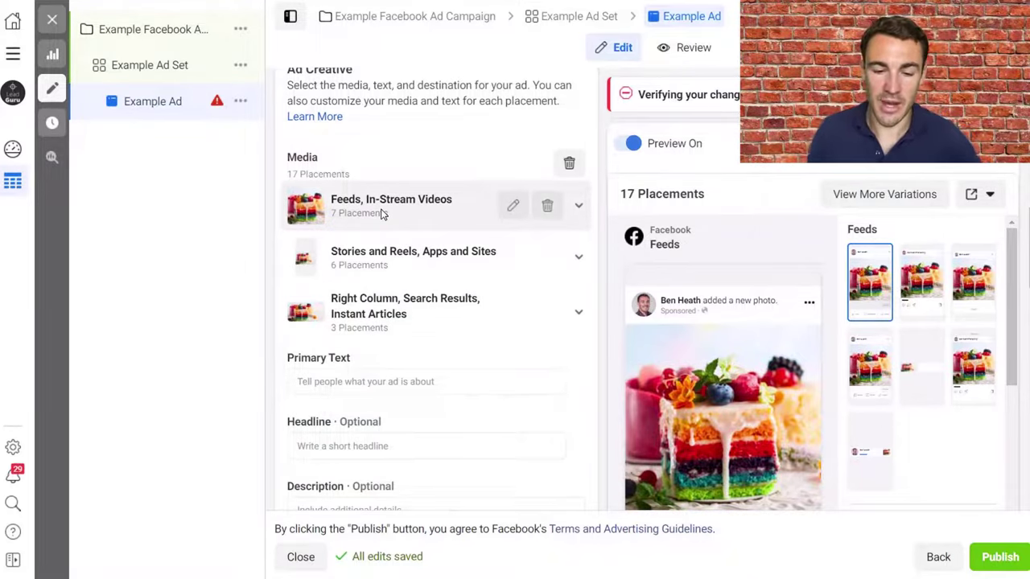
pyautogui.moveTo(483, 207)
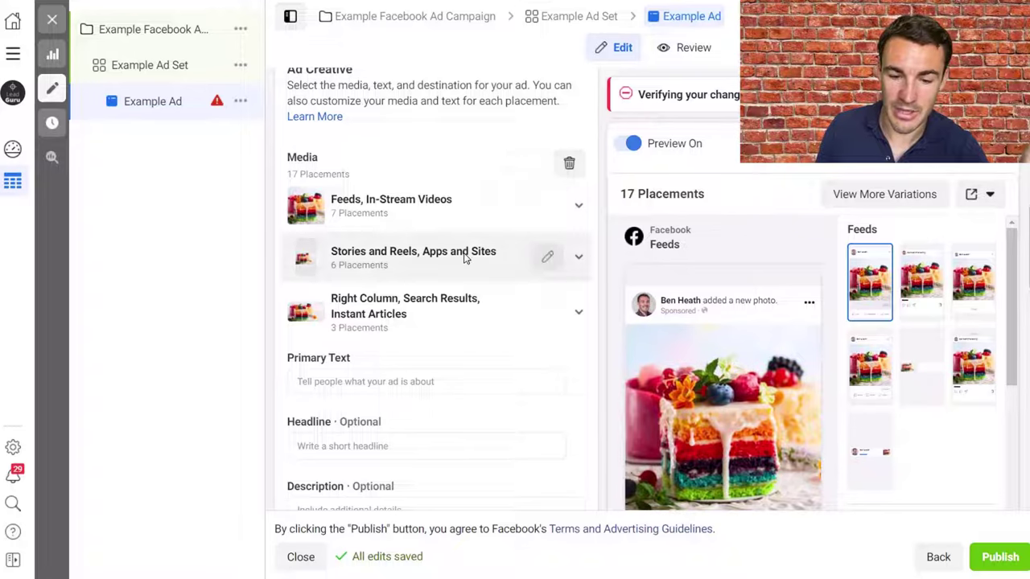
pyautogui.scroll(1, 454, 249)
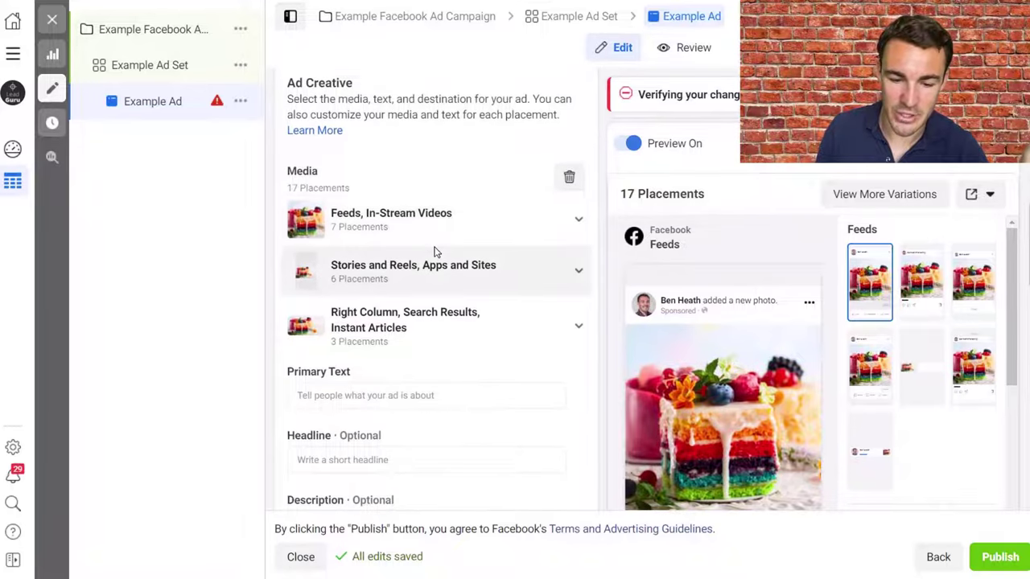
pyautogui.scroll(-1, 405, 325)
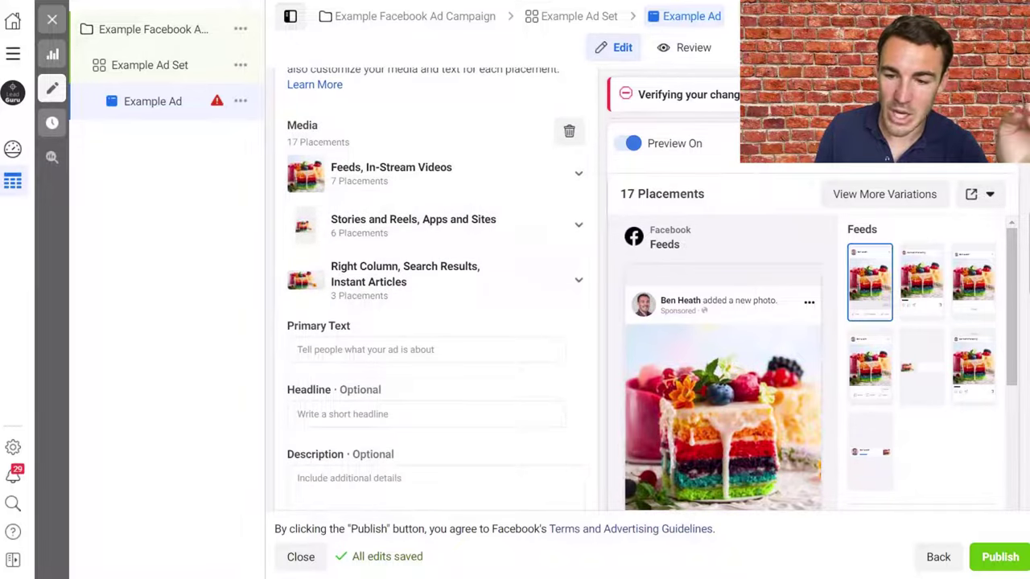
# Copy all four primary text paragraphs from the Rainbow Cake Ad Copy document in Google Docs into the ad's Primary Text.
pyautogui.hotkey('ctrl', 'Tab')
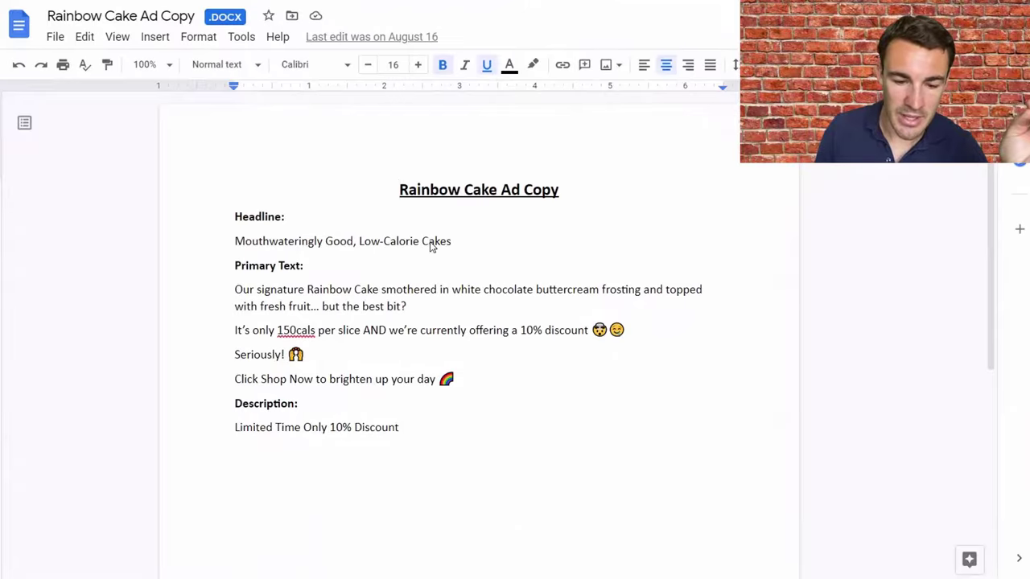
pyautogui.rightClick(256, 290)
pyautogui.click(535, 362)
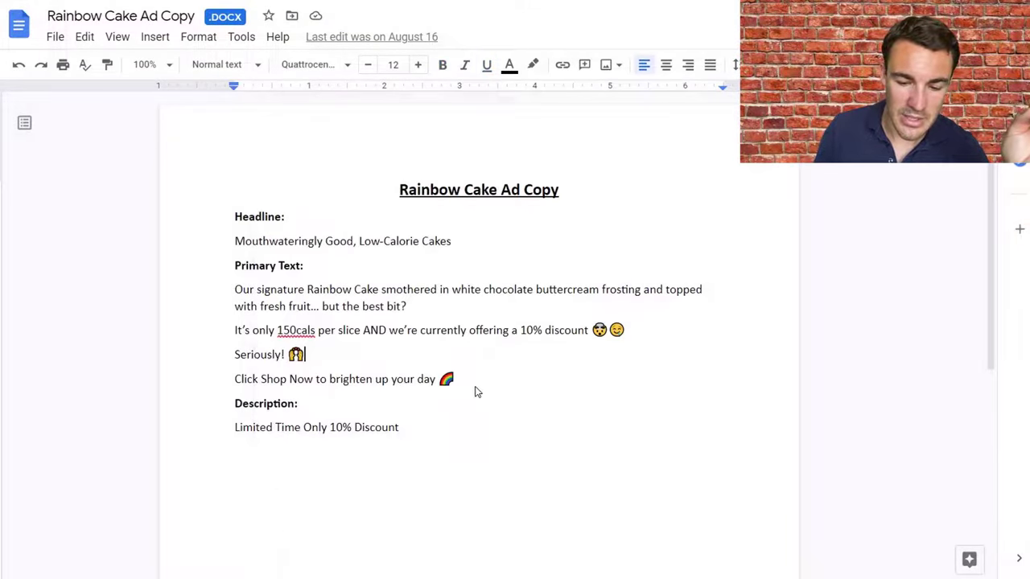
pyautogui.moveTo(458, 391); pyautogui.dragTo(227, 292)
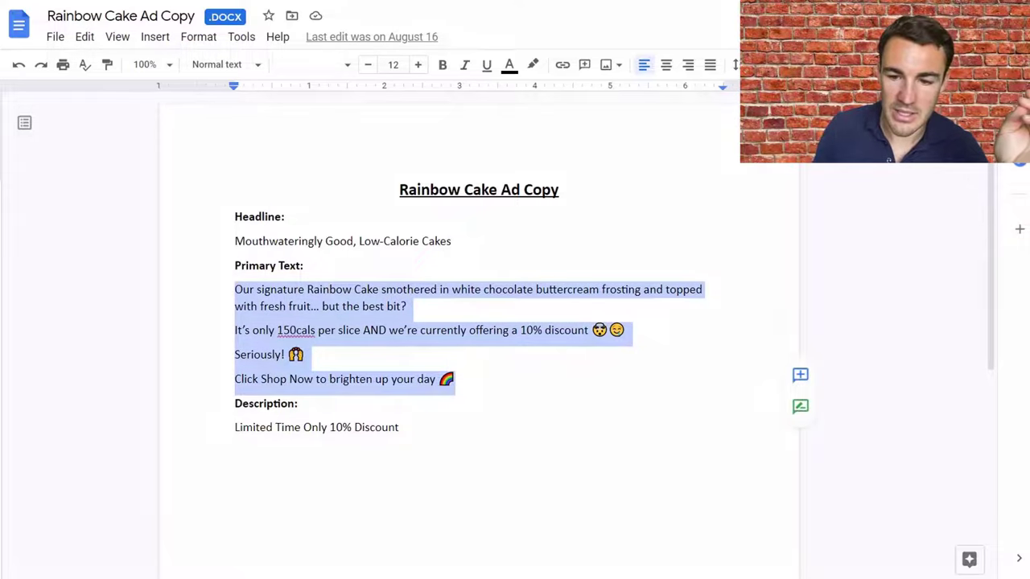
pyautogui.hotkey('alt', 'Tab')
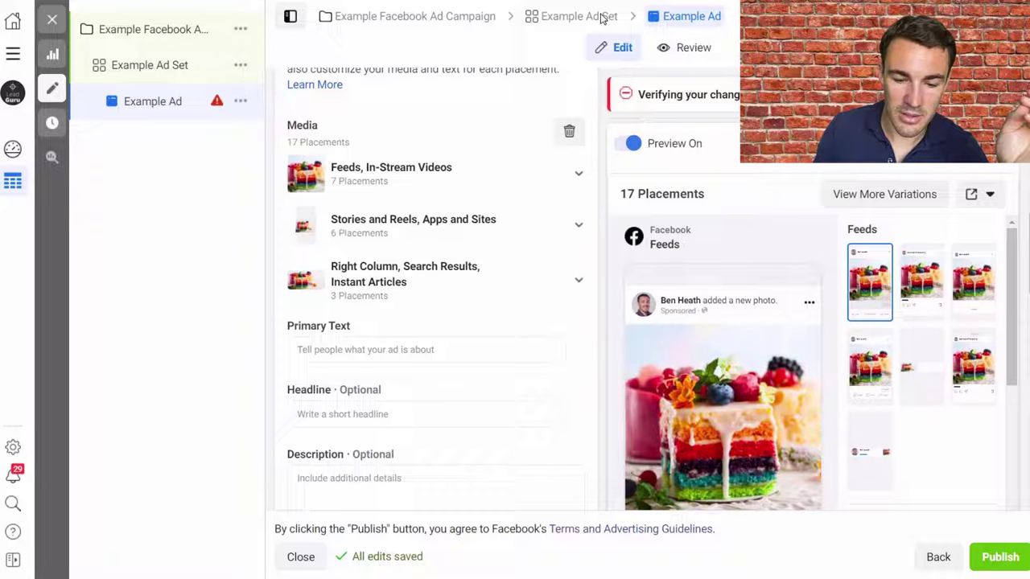
pyautogui.click(341, 348)
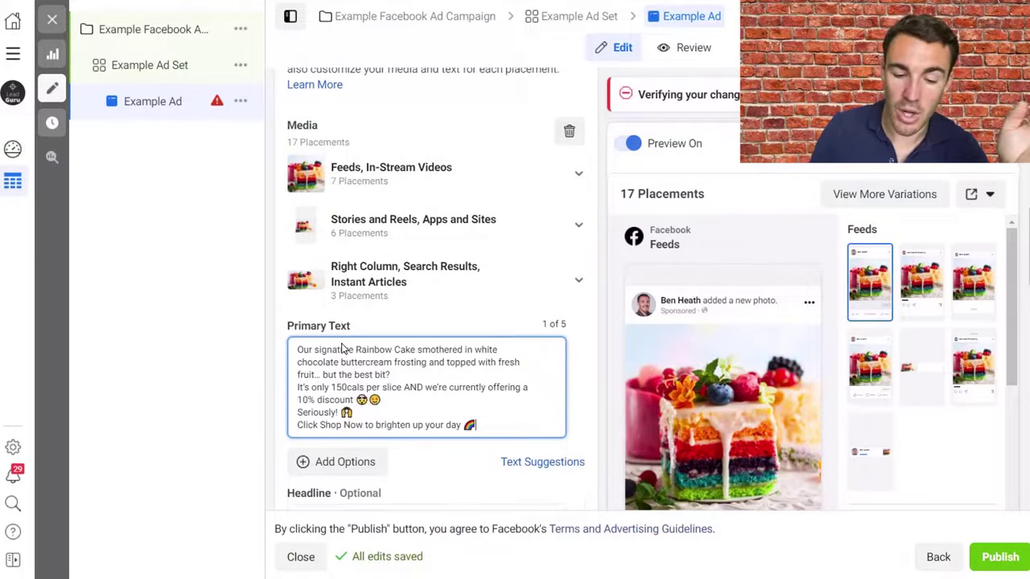
pyautogui.write("Our signature Rainbow Cake smothered in white chocolate buttercream frosting and topped with fresh fruit… but the best bit? It's only 150cals per slice AND we're currently offering a 10% discount 😲😊 Seriously! 🙌 Click Shop Now to brighten up your day 🌈")
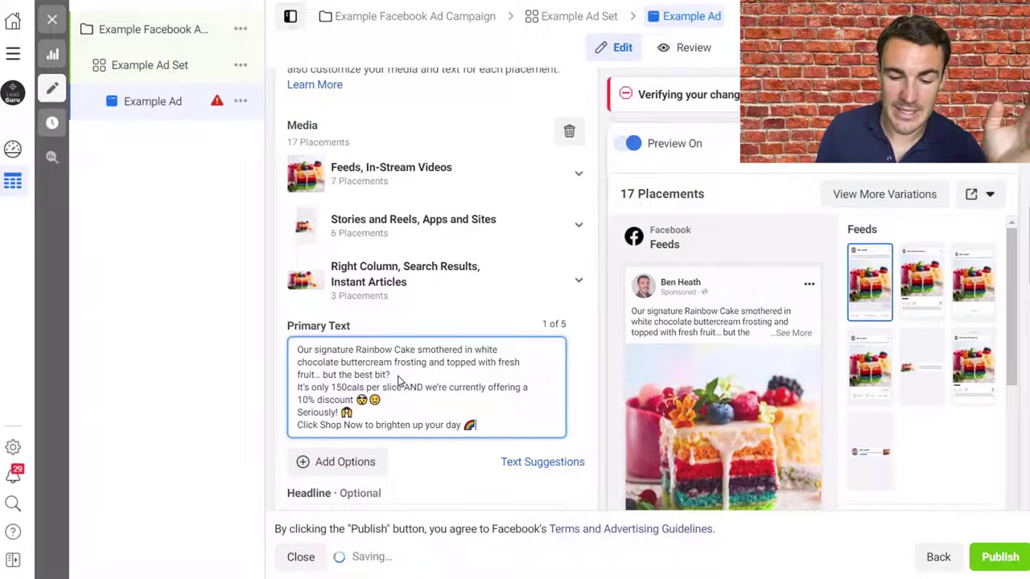
# Separate the four paragraphs of the Primary Text with blank lines.
pyautogui.click(397, 377)
pyautogui.press('Return')
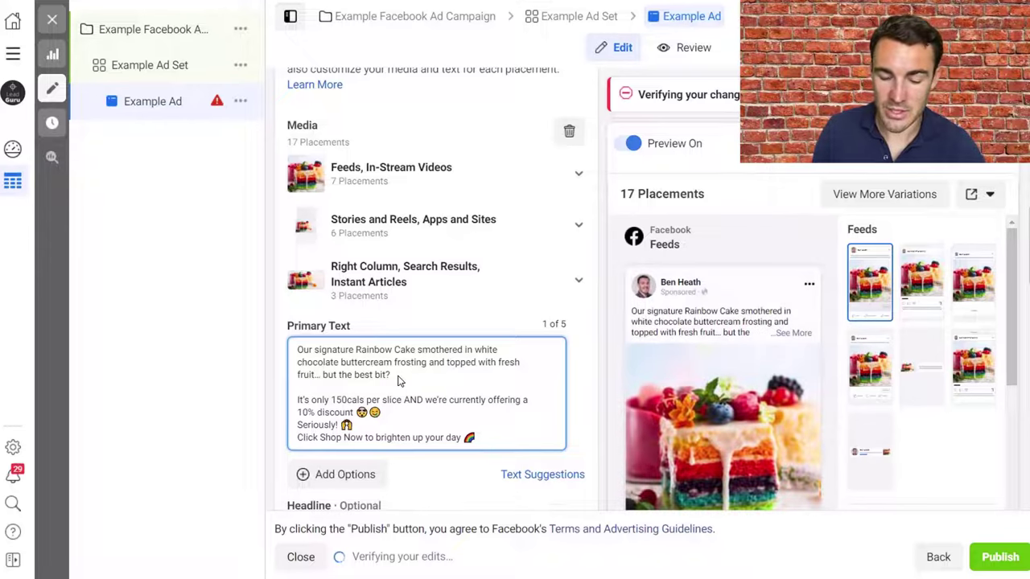
pyautogui.press('Return')
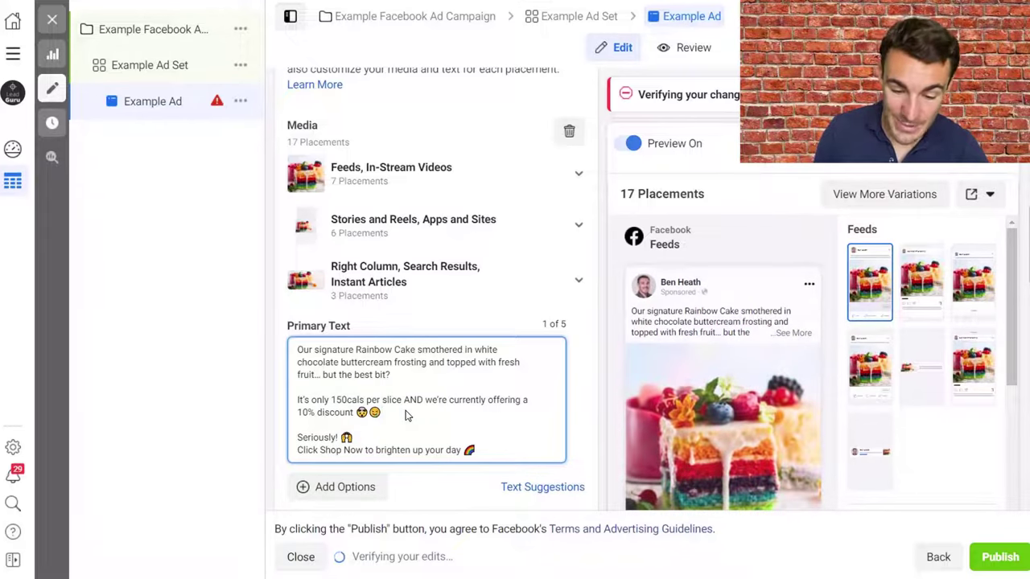
pyautogui.press('Return')
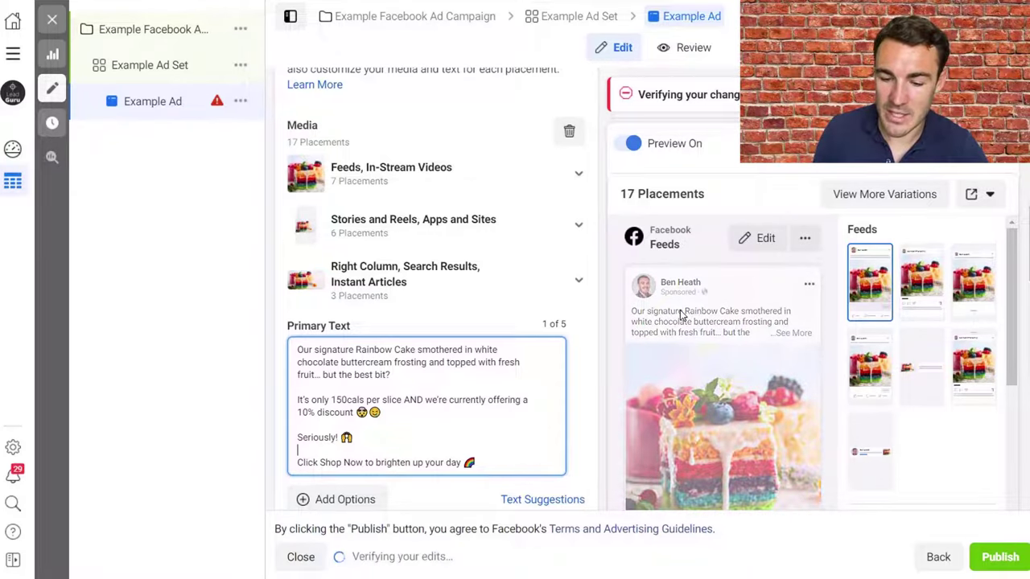
pyautogui.scroll(-1, 608, 363)
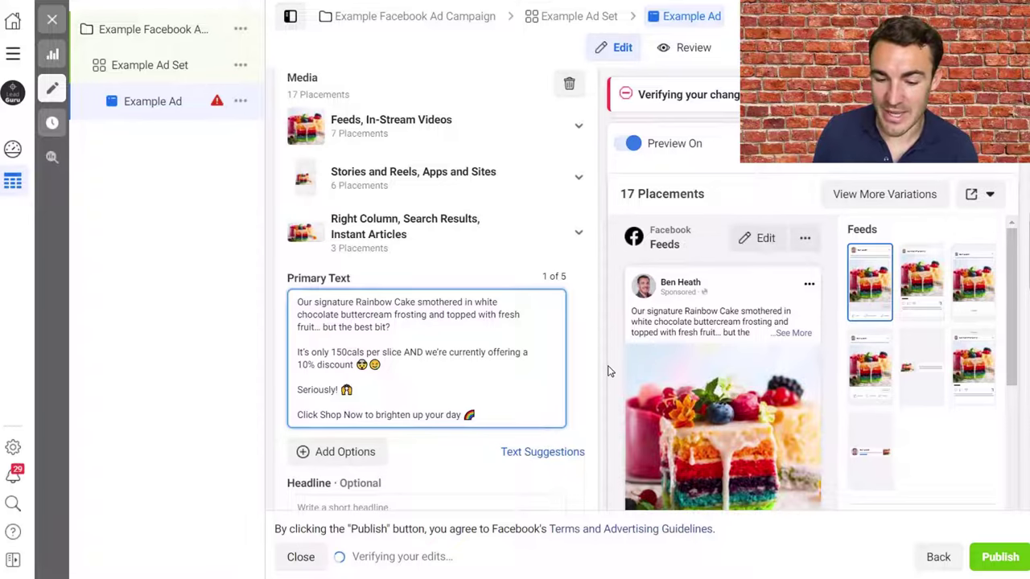
pyautogui.scroll(-1, 609, 370)
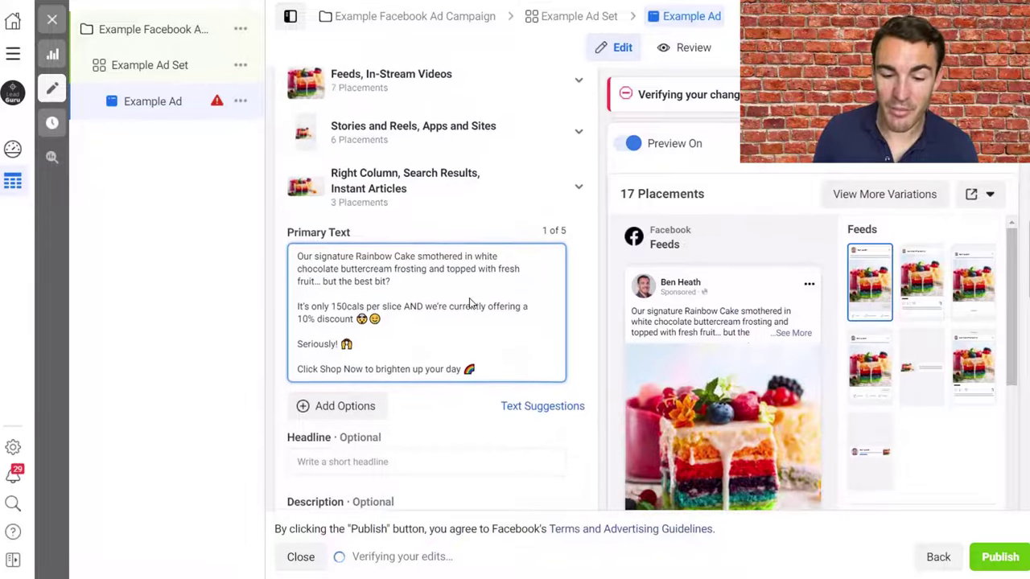
pyautogui.click(424, 280)
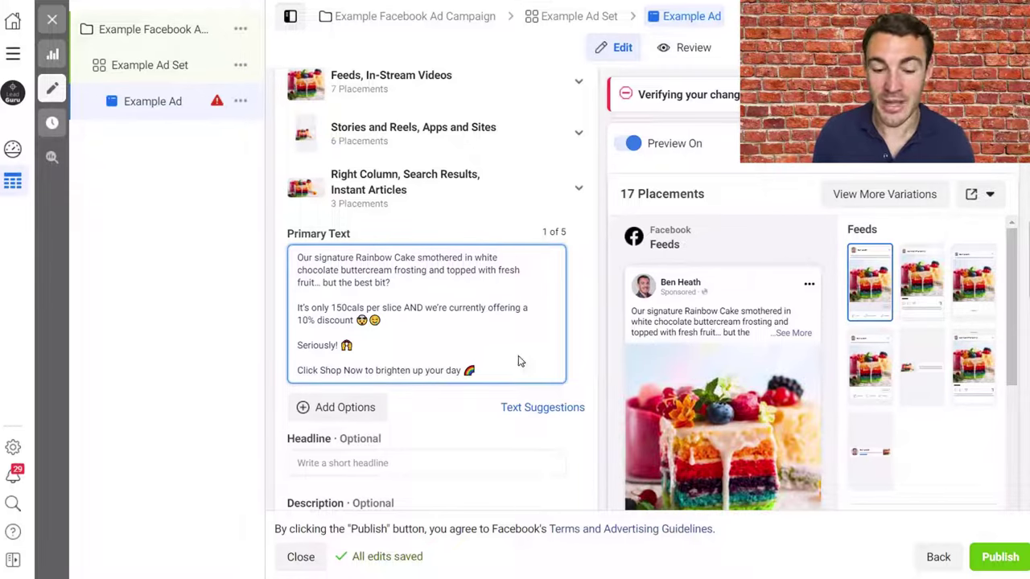
# Preview the ad in the Instagram Feed placement and check how the primary text appears beneath the image.
pyautogui.scroll(-1, 590, 339)
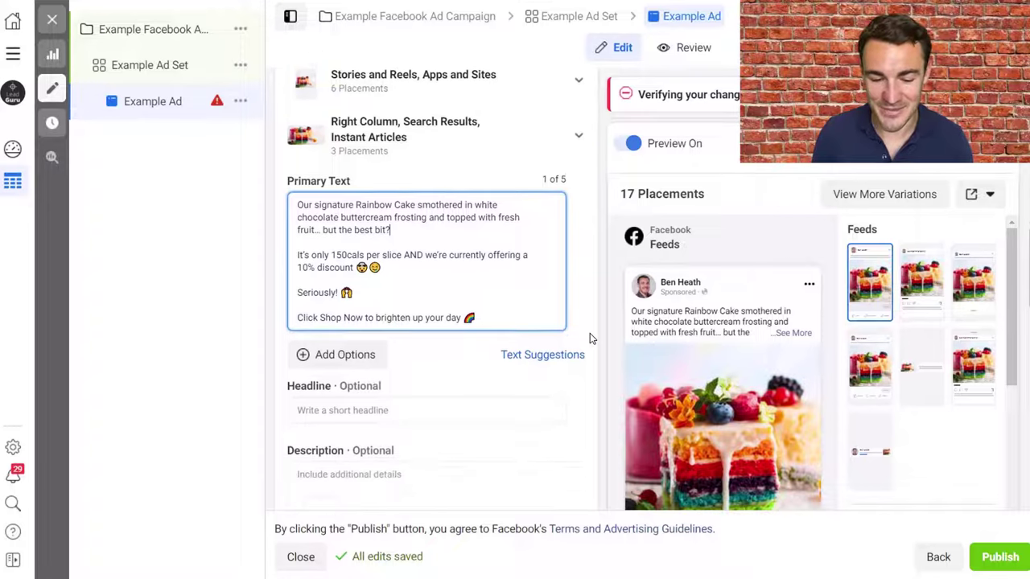
pyautogui.click(927, 291)
pyautogui.scroll(-10, 855, 326)
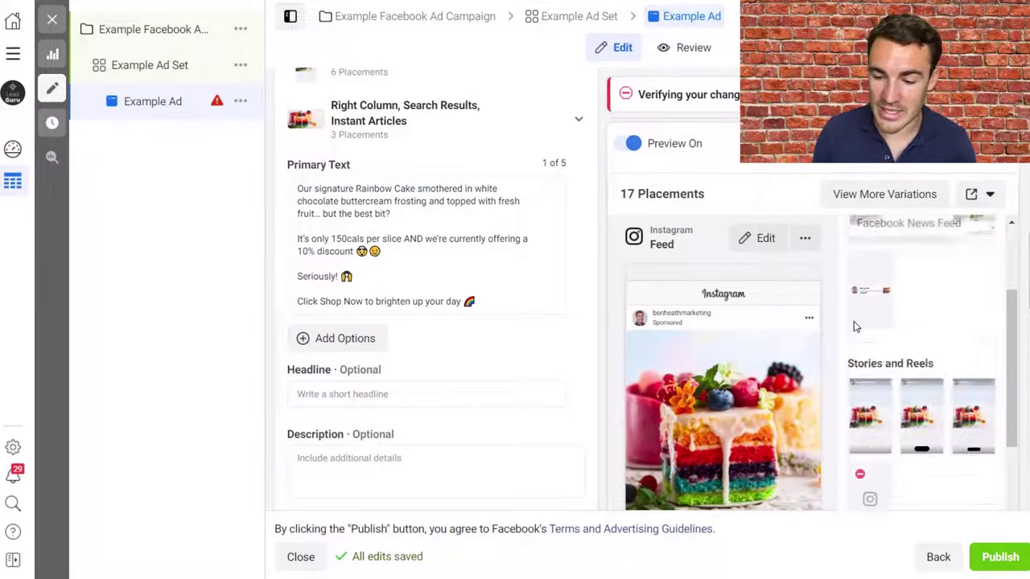
pyautogui.scroll(-6, 856, 324)
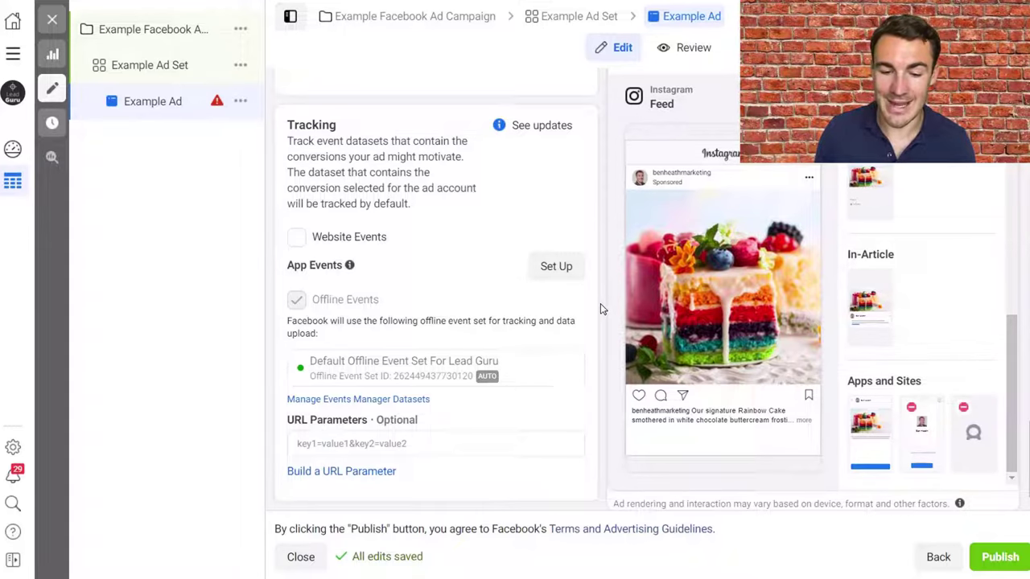
pyautogui.scroll(5, 601, 304)
pyautogui.scroll(6, 601, 310)
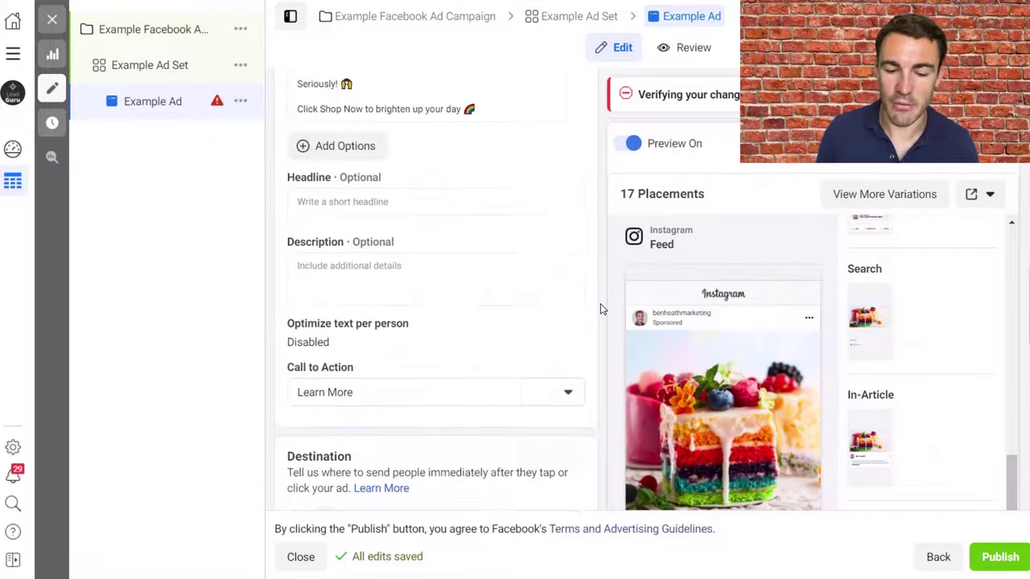
pyautogui.scroll(2, 600, 303)
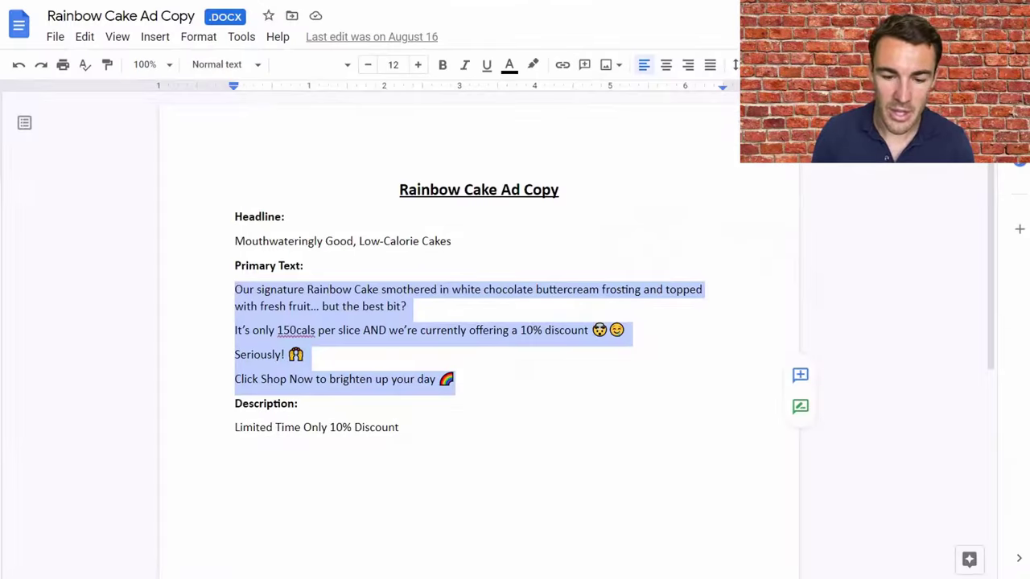
# Copy the headline "Mouthwateringly Good, Low-Calorie Cakes" from the Rainbow Cake Ad Copy document into the ad's Headline.
pyautogui.click(452, 291)
pyautogui.moveTo(452, 245); pyautogui.dragTo(359, 242)
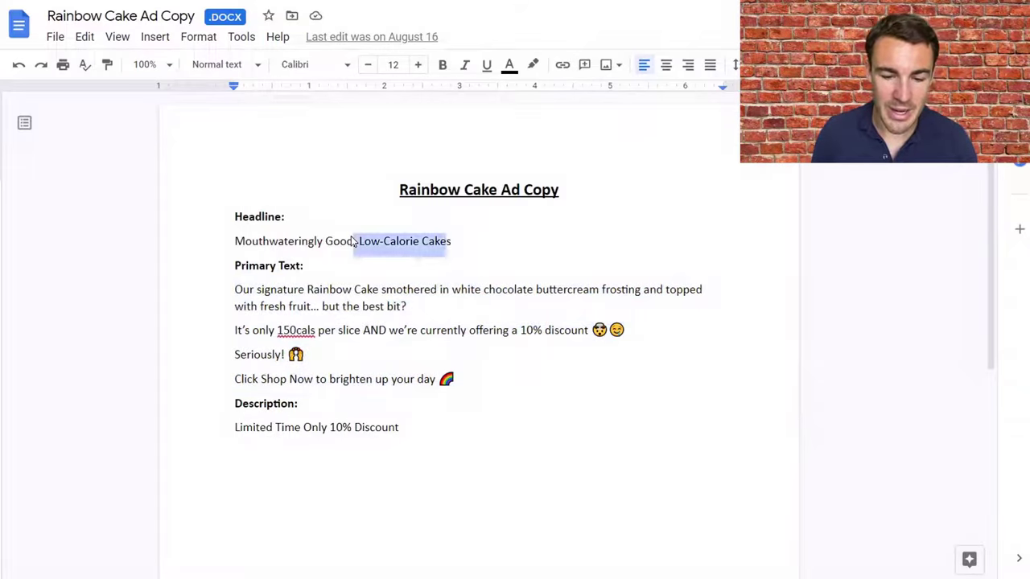
pyautogui.click(451, 241)
pyautogui.moveTo(451, 243); pyautogui.dragTo(239, 251)
pyautogui.hotkey('ctrl', 'c')
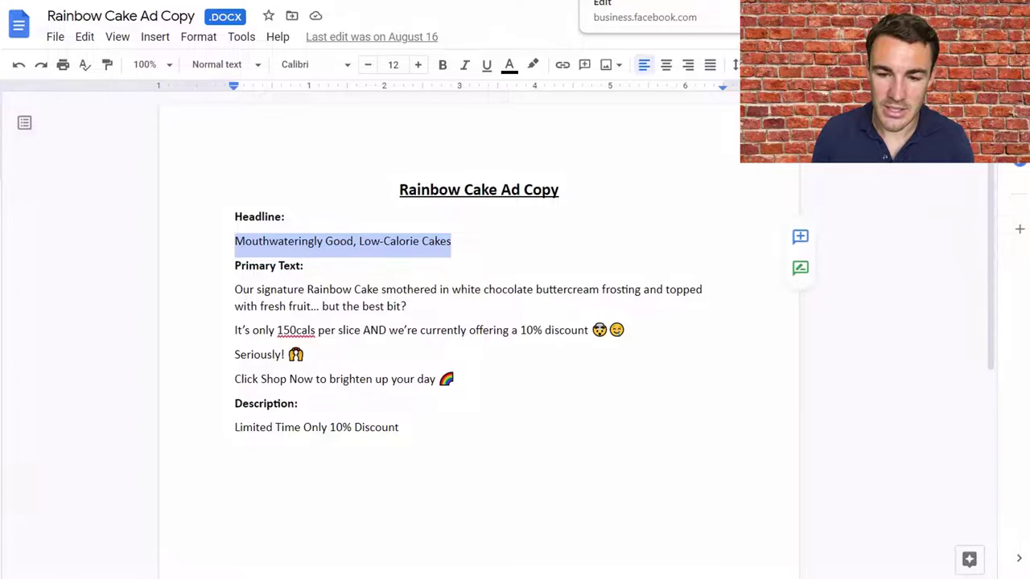
pyautogui.click(644, 2)
pyautogui.click(360, 374)
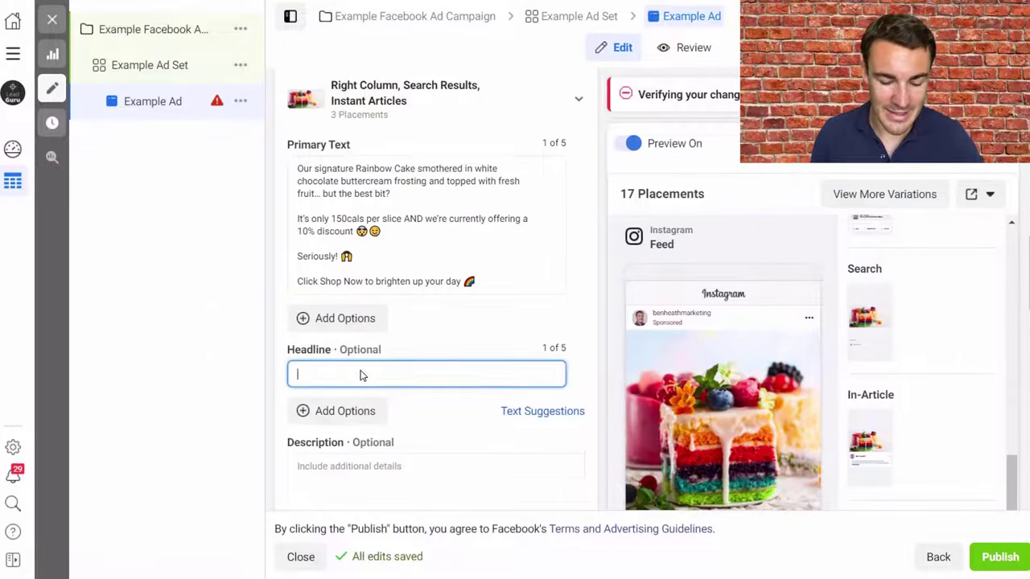
pyautogui.hotkey('ctrl', 'v')
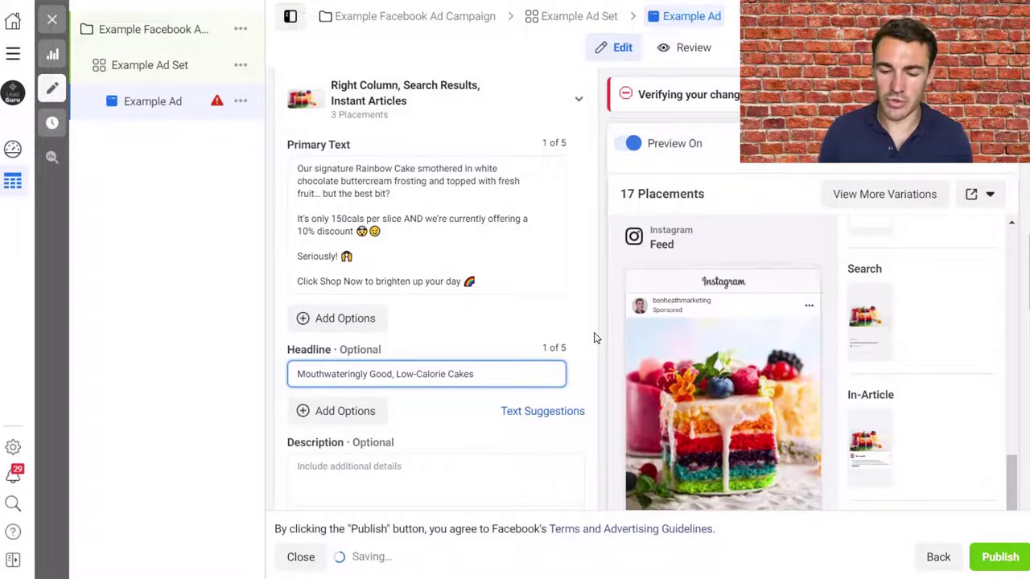
# Return the preview to Facebook Feeds and examine the area beneath the image where the headline belongs.
pyautogui.scroll(10, 907, 292)
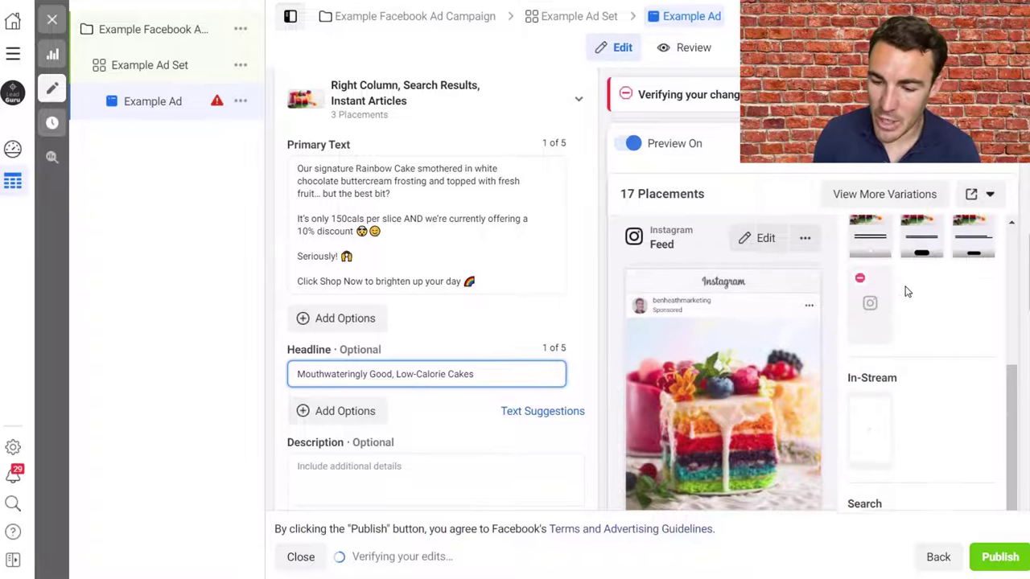
pyautogui.click(875, 291)
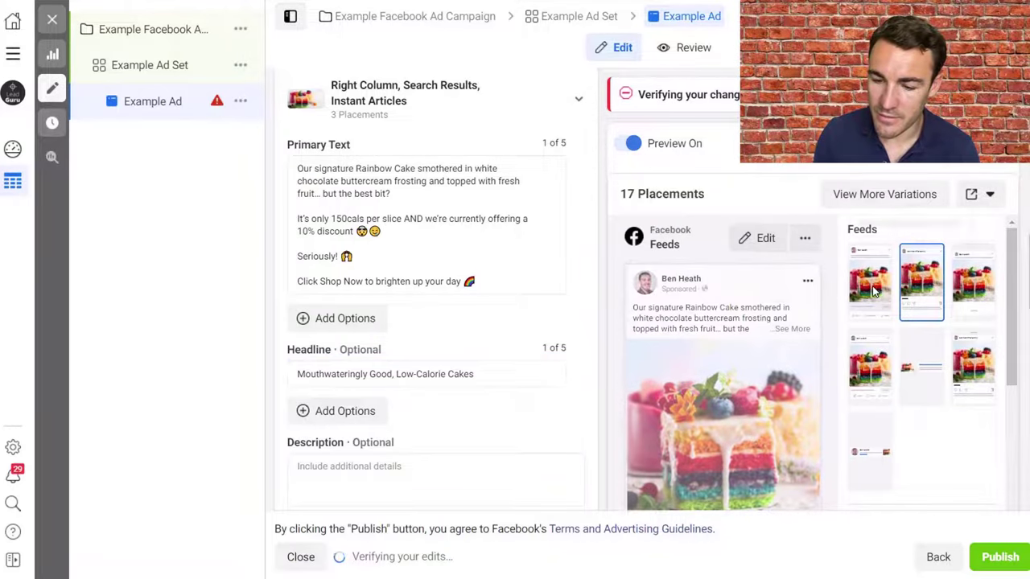
pyautogui.scroll(-10, 823, 351)
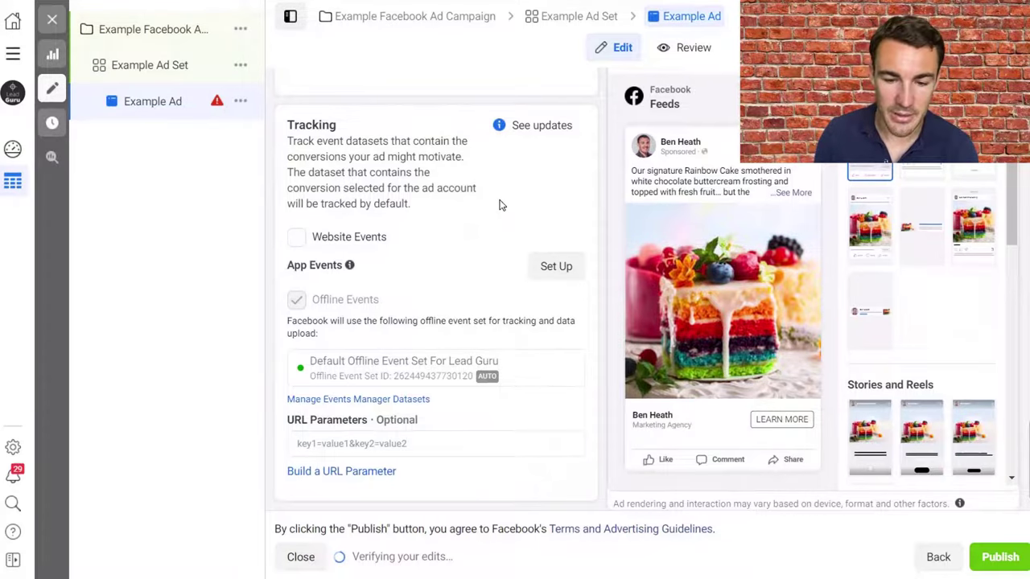
pyautogui.scroll(5, 499, 205)
pyautogui.scroll(5, 499, 205)
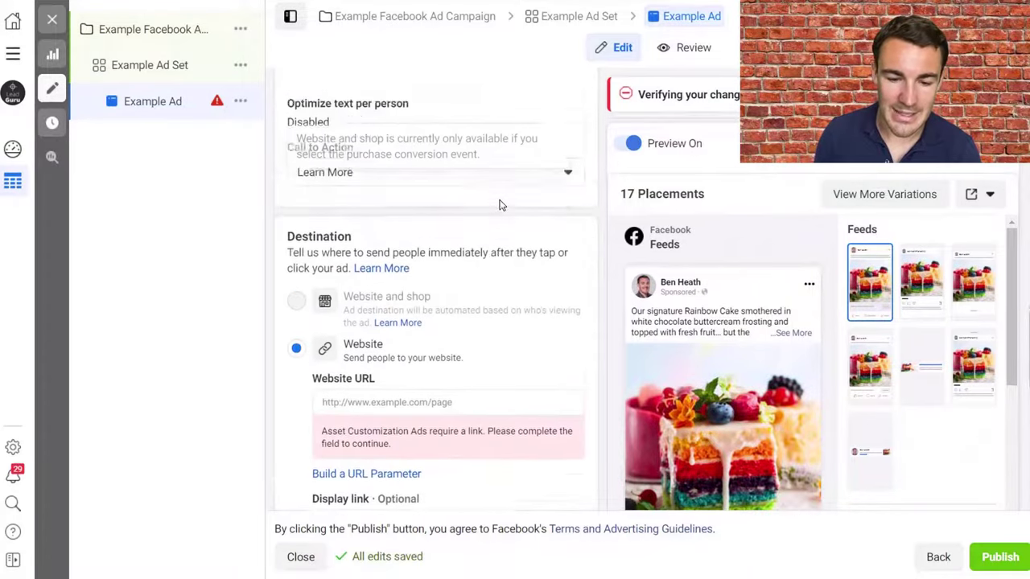
pyautogui.scroll(3, 434, 238)
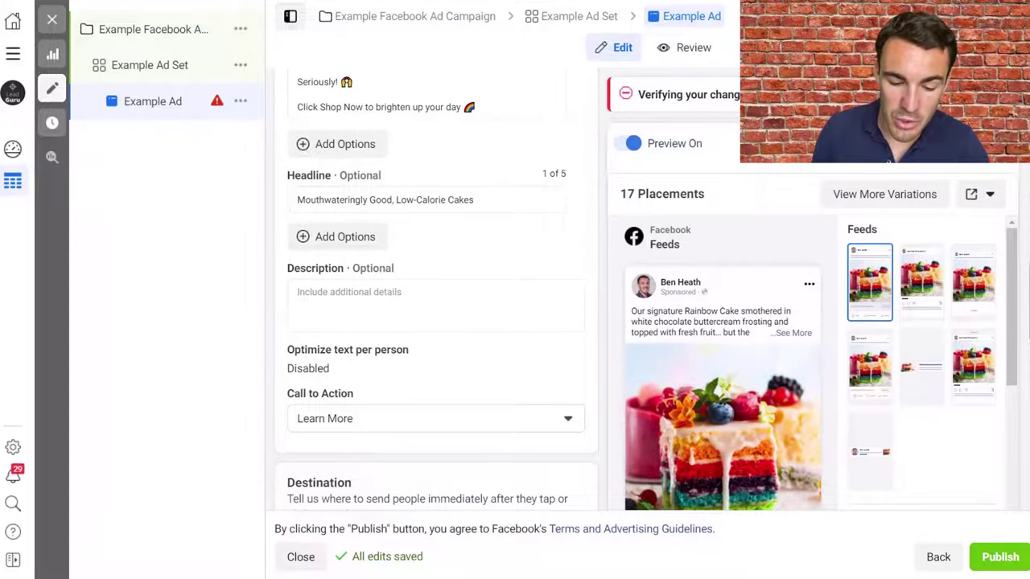
# Copy the description "Limited Time Only 10% Discount" from the Rainbow Cake Ad Copy document into the ad's Description.
pyautogui.hotkey('alt', 'Tab')
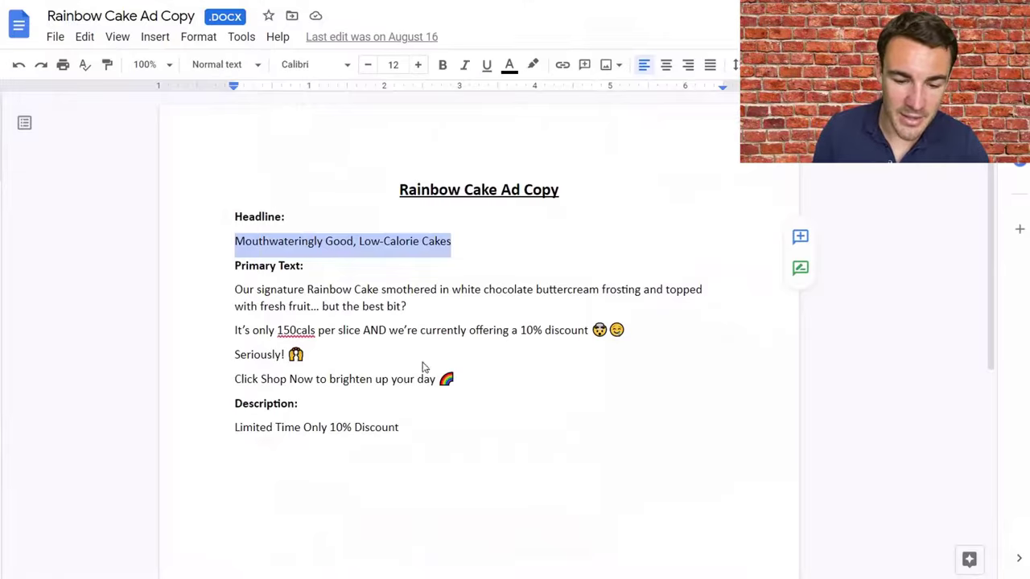
pyautogui.moveTo(416, 426); pyautogui.dragTo(227, 434)
pyautogui.hotkey('ctrl', 'c')
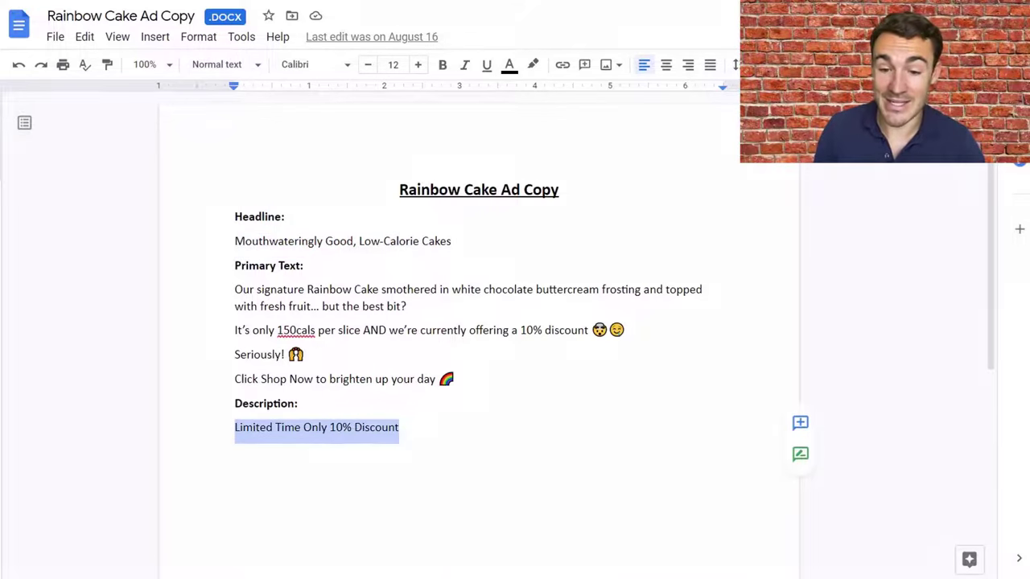
pyautogui.hotkey('alt', 'Tab')
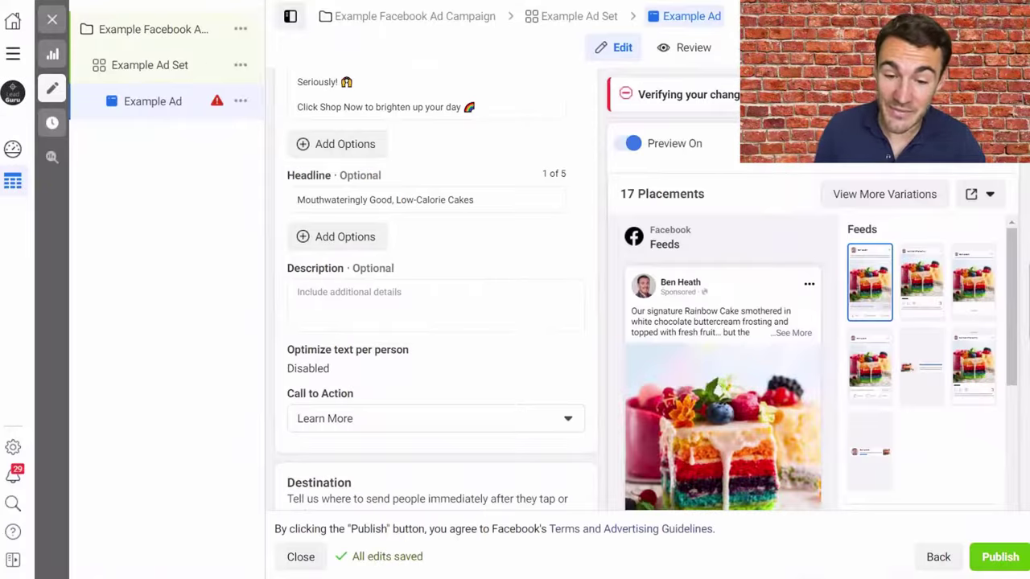
pyautogui.click(361, 317)
pyautogui.hotkey('ctrl', 'v')
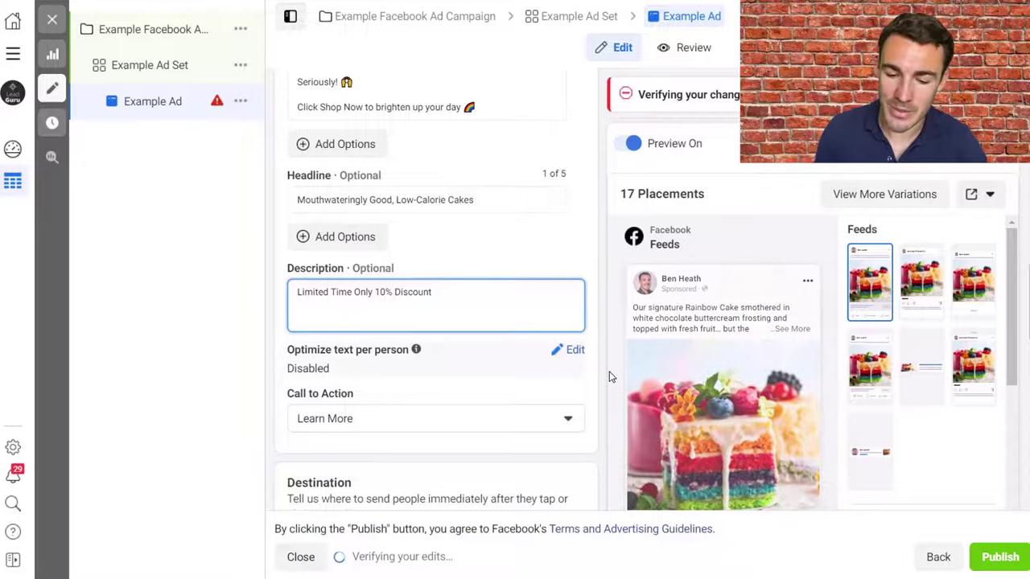
# Review the text optimization and call-to-action settings and examine the call-to-action button in the Facebook Feeds preview.
pyautogui.scroll(-1, 609, 377)
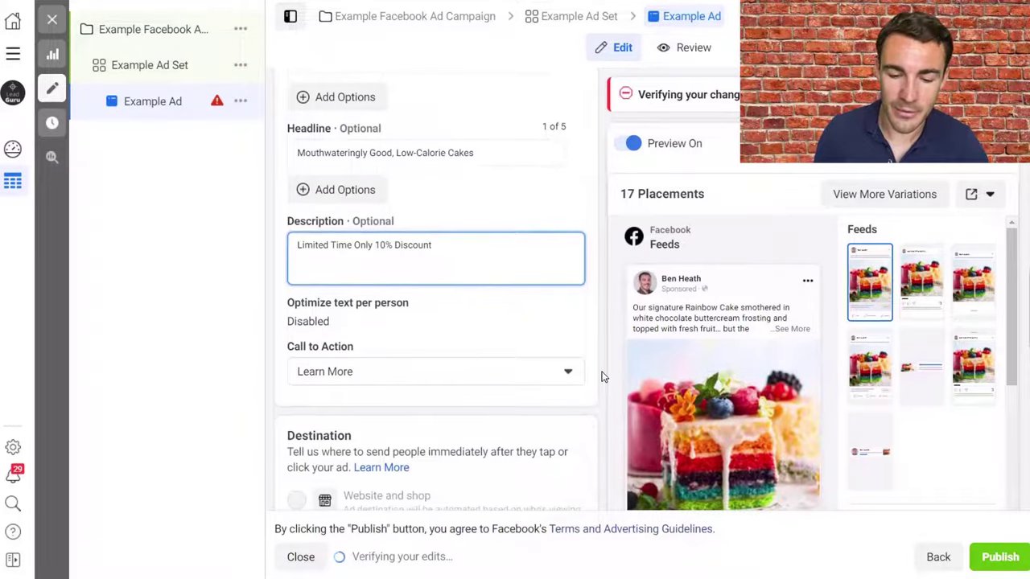
pyautogui.scroll(-1, 604, 376)
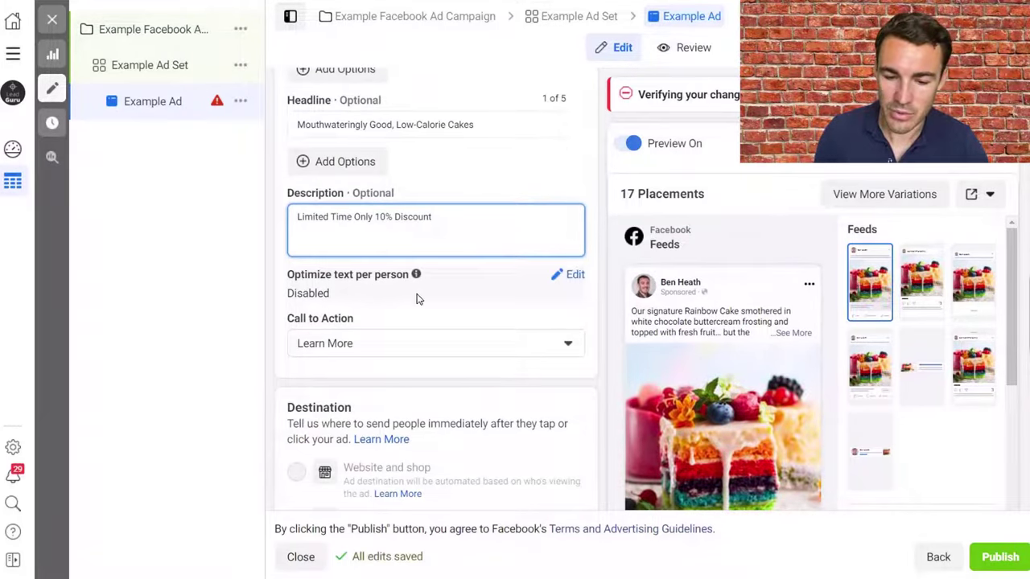
pyautogui.scroll(-2, 649, 333)
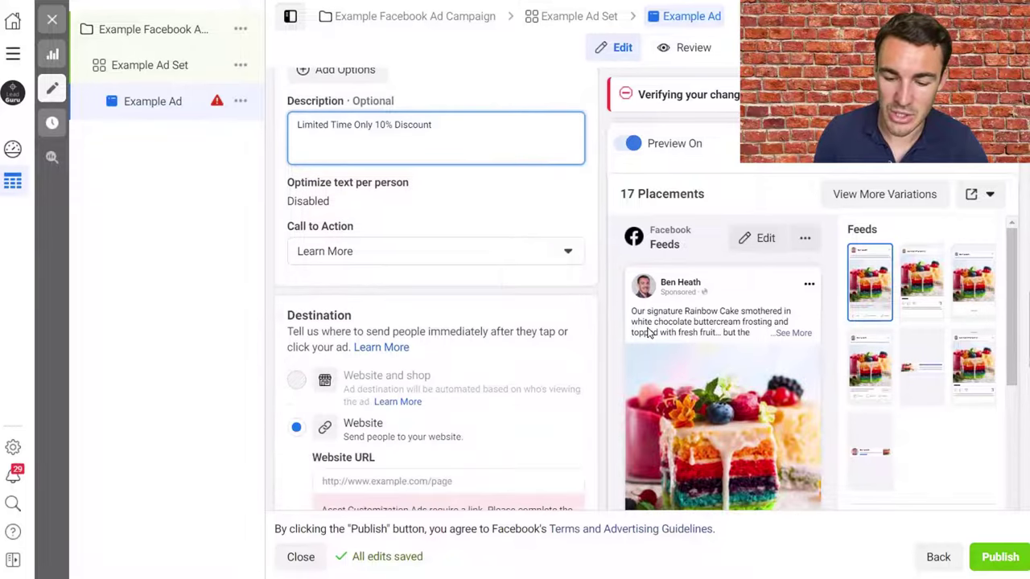
pyautogui.scroll(-8, 892, 376)
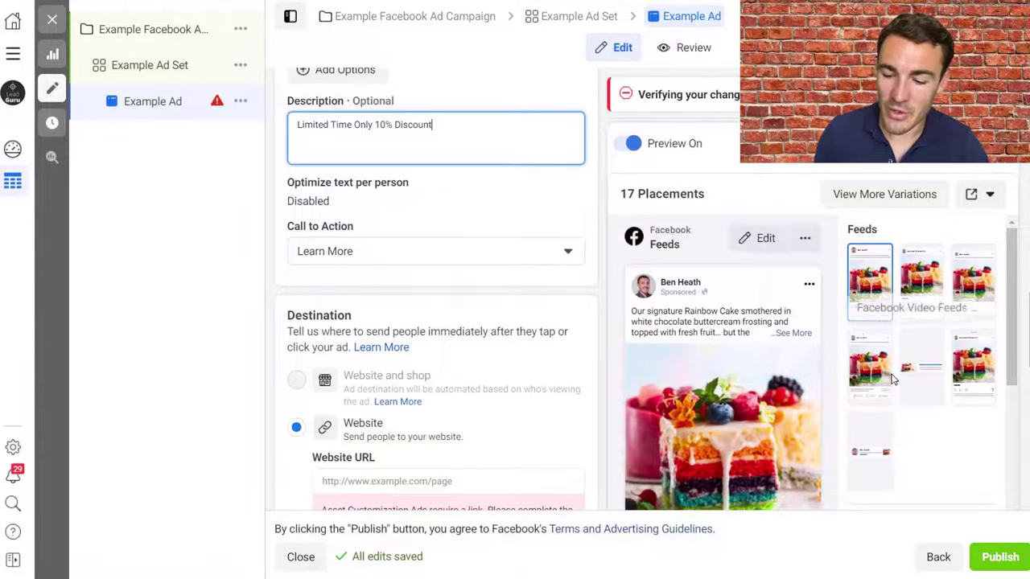
pyautogui.scroll(-6, 753, 416)
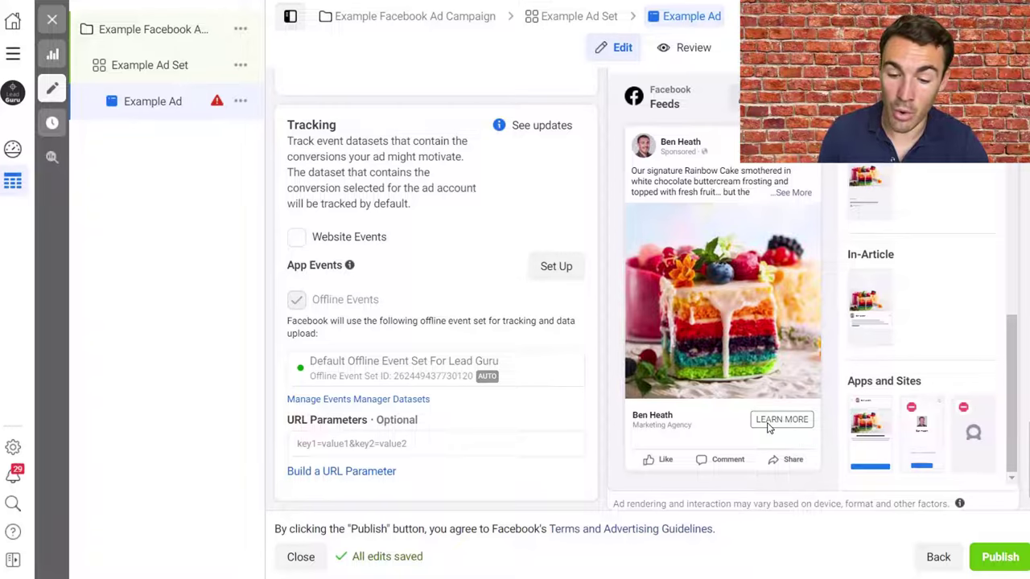
# Set the ad's call to action to Shop Now.
pyautogui.scroll(2, 585, 363)
pyautogui.scroll(5, 585, 363)
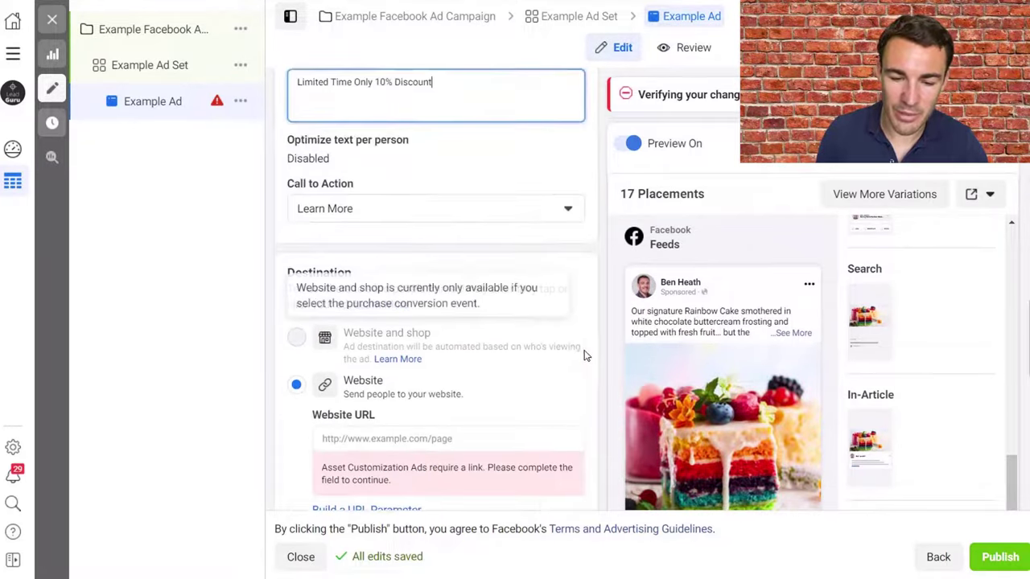
pyautogui.click(568, 208)
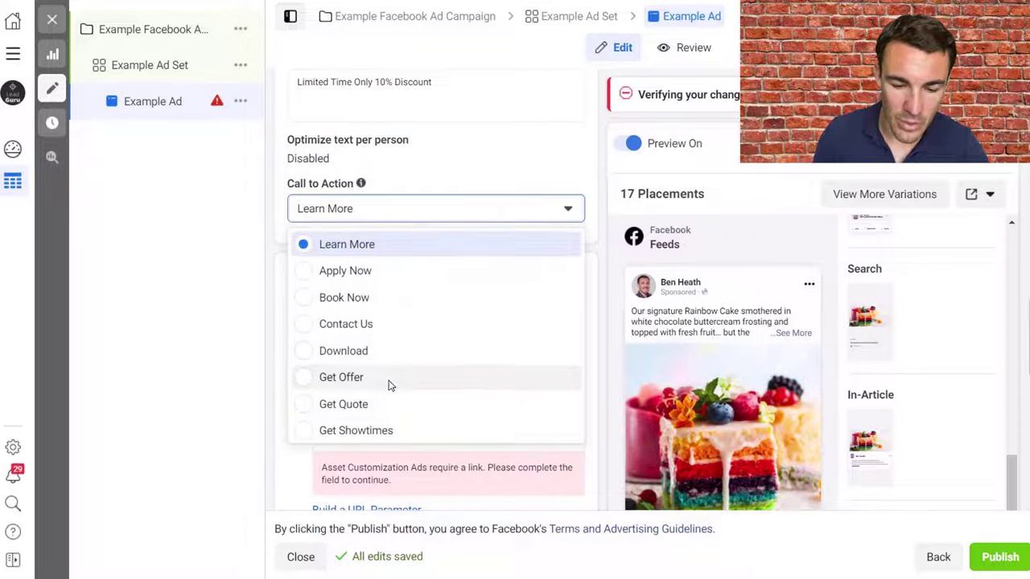
pyautogui.scroll(-5, 389, 386)
pyautogui.scroll(-1, 389, 385)
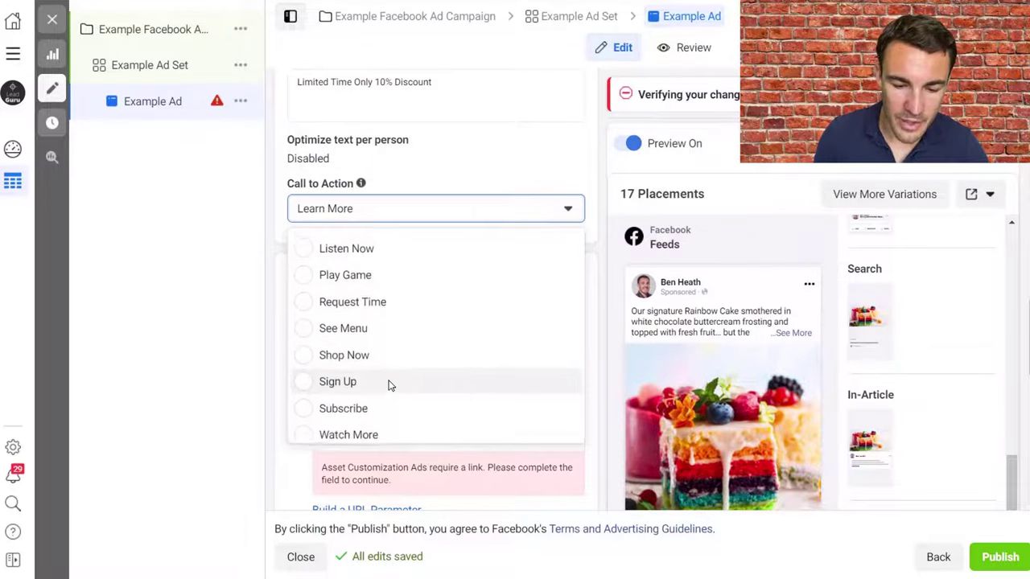
pyautogui.click(352, 356)
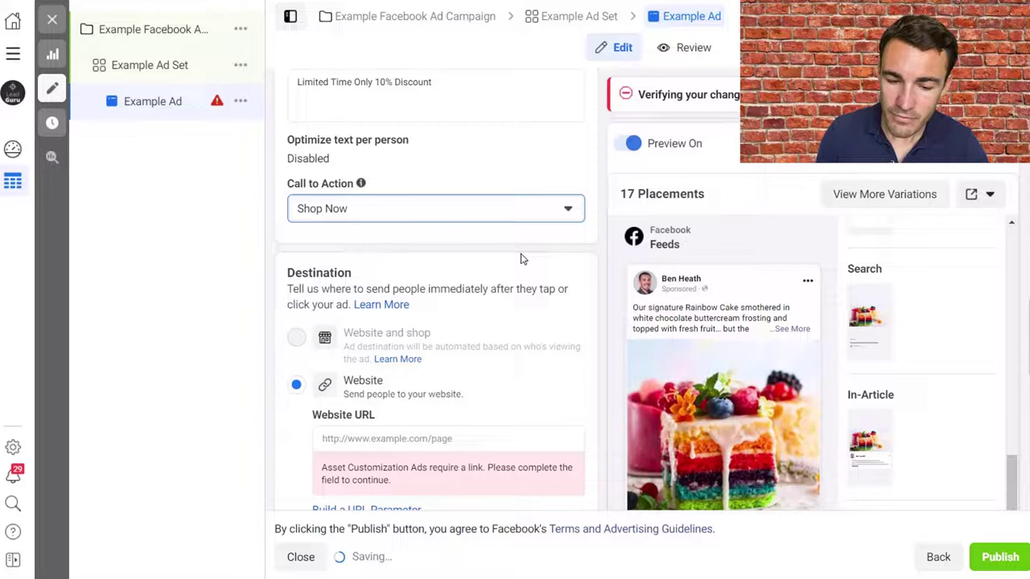
# Look through the alternative call-to-action options for the ad, keeping Shop Now selected.
pyautogui.click(569, 210)
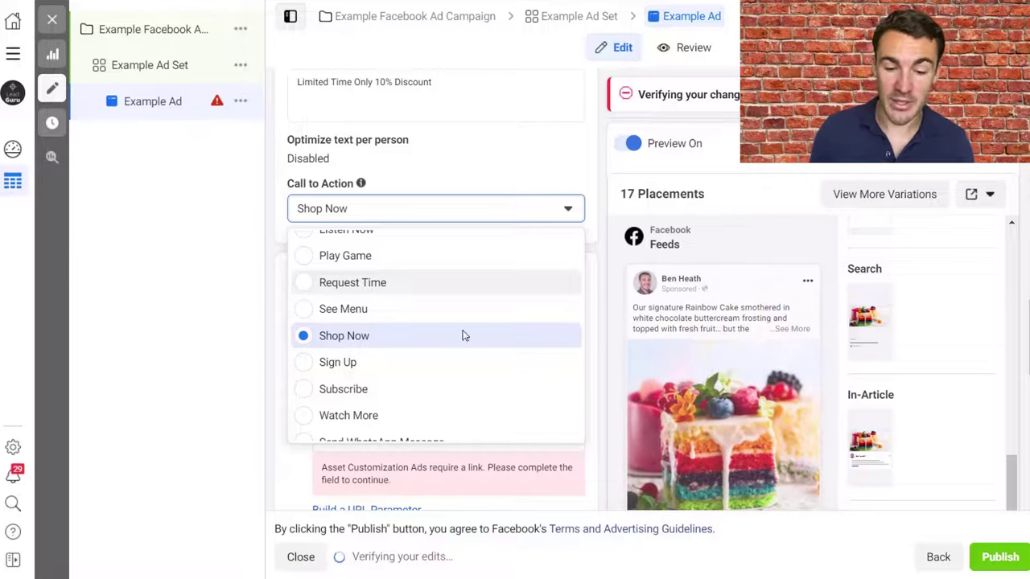
pyautogui.scroll(5, 412, 394)
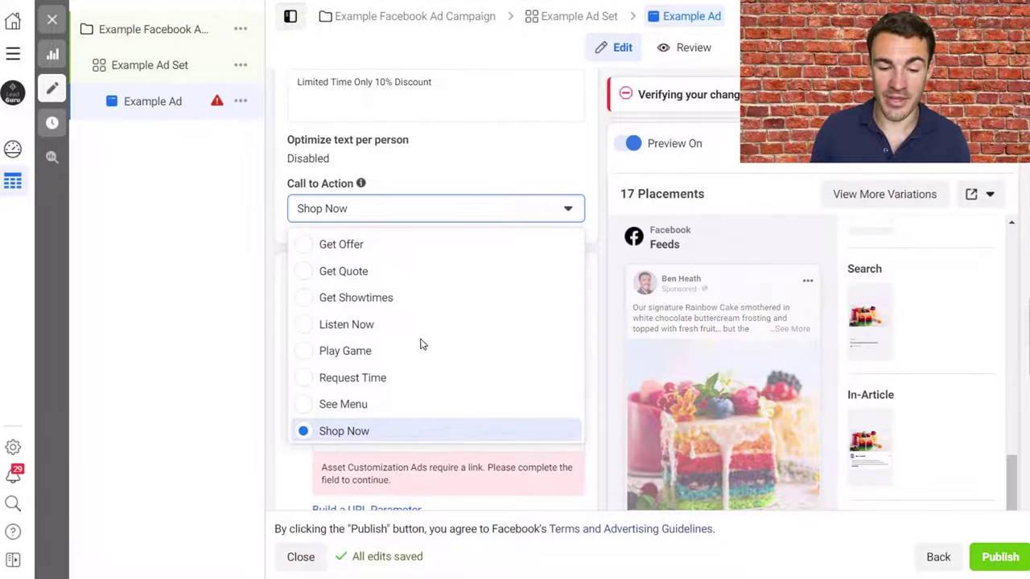
pyautogui.scroll(2, 386, 271)
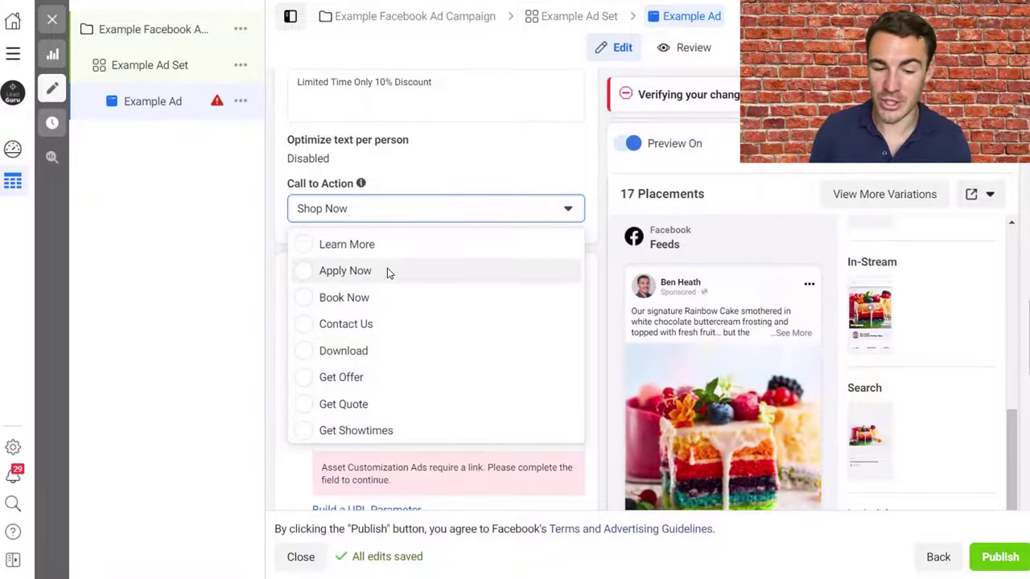
pyautogui.click(598, 260)
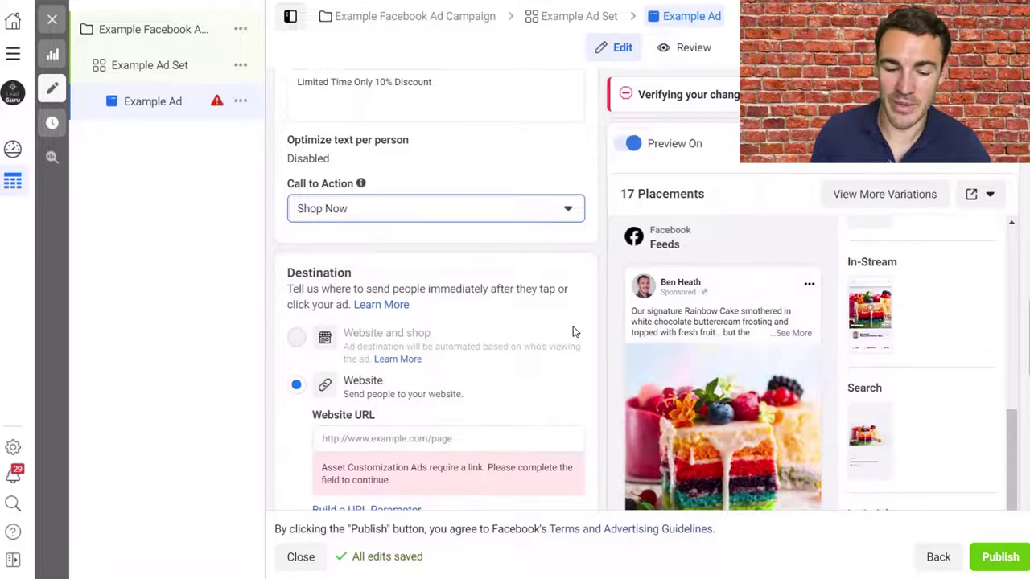
# Enter leadguru.co.uk as the ad's destination website URL and leave the optional display link empty.
pyautogui.click(401, 438)
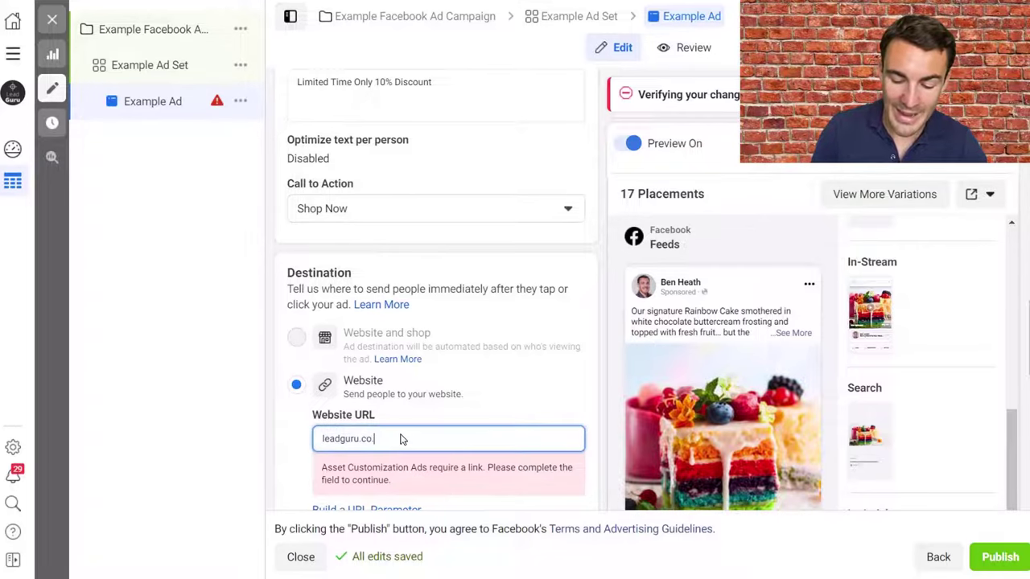
pyautogui.click(602, 407)
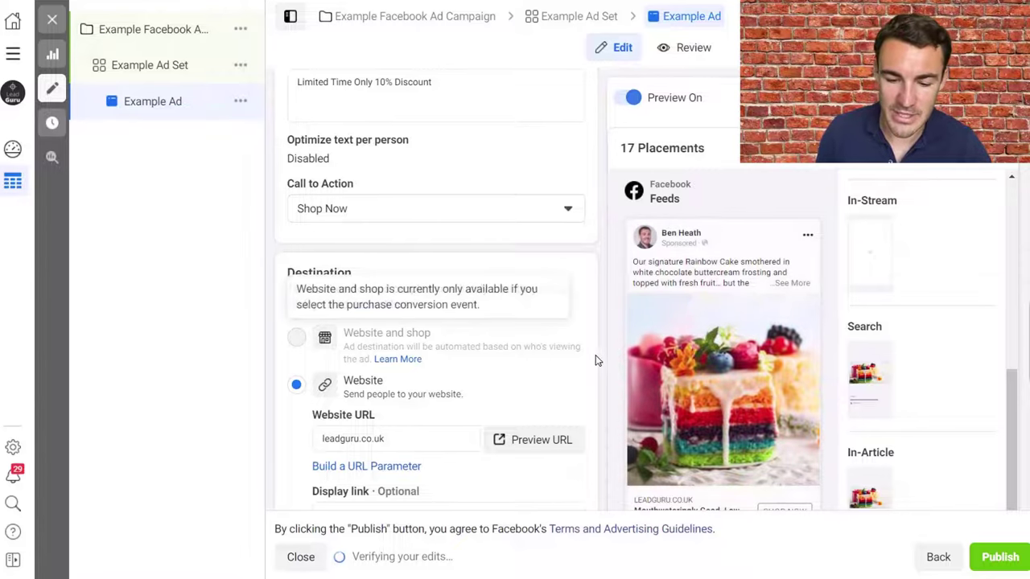
pyautogui.scroll(-2, 597, 362)
pyautogui.scroll(-1, 596, 362)
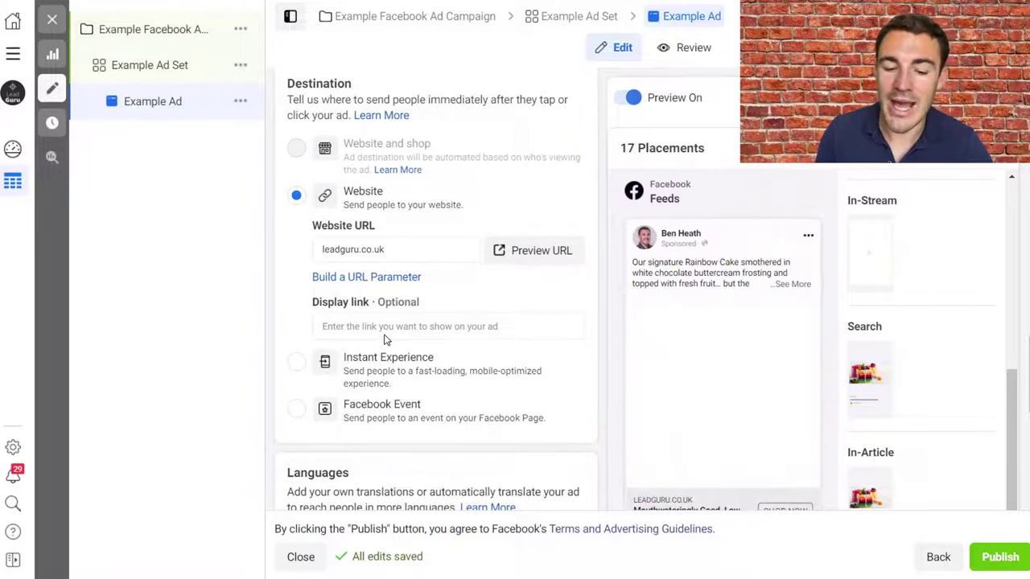
# Review the ad's destination choices, language options and event tracking settings.
pyautogui.scroll(1, 575, 442)
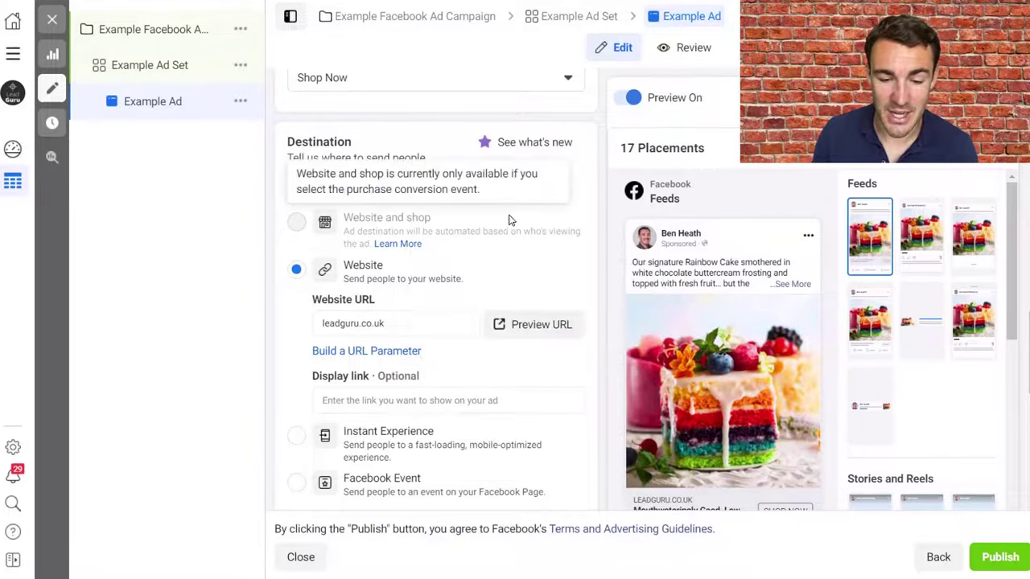
pyautogui.scroll(1, 577, 274)
pyautogui.scroll(-2, 575, 276)
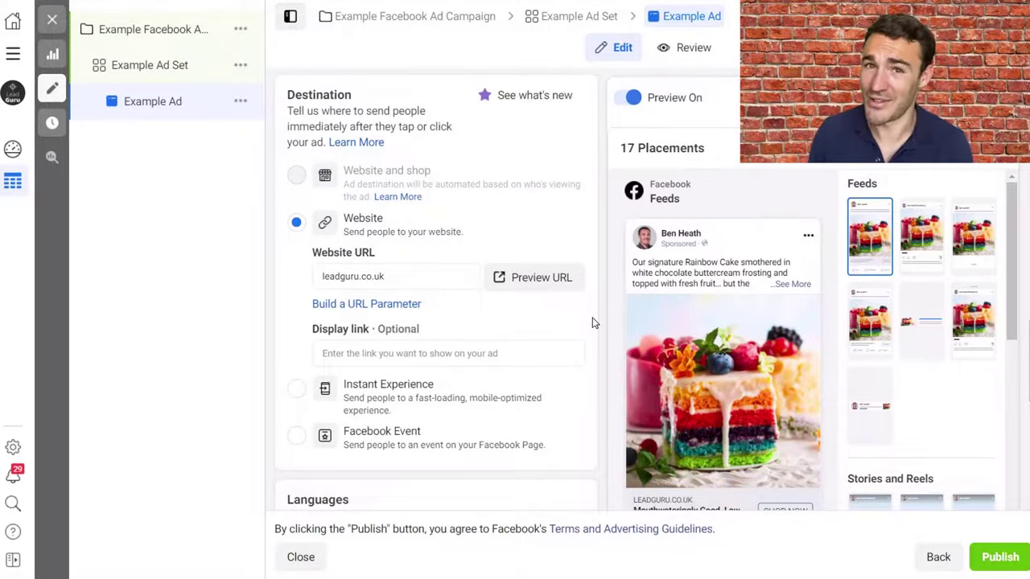
pyautogui.scroll(-5, 592, 322)
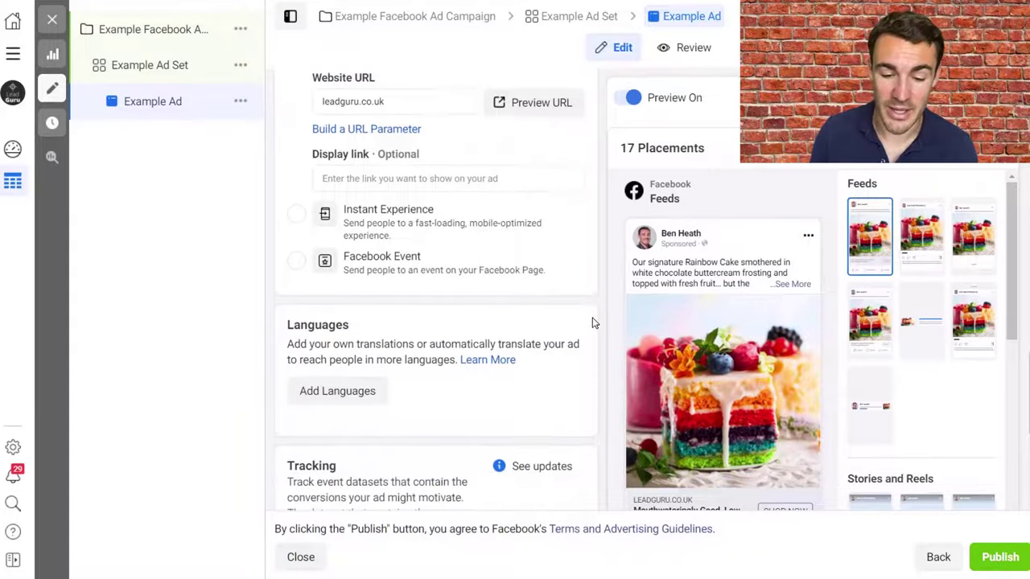
pyautogui.scroll(-2, 592, 323)
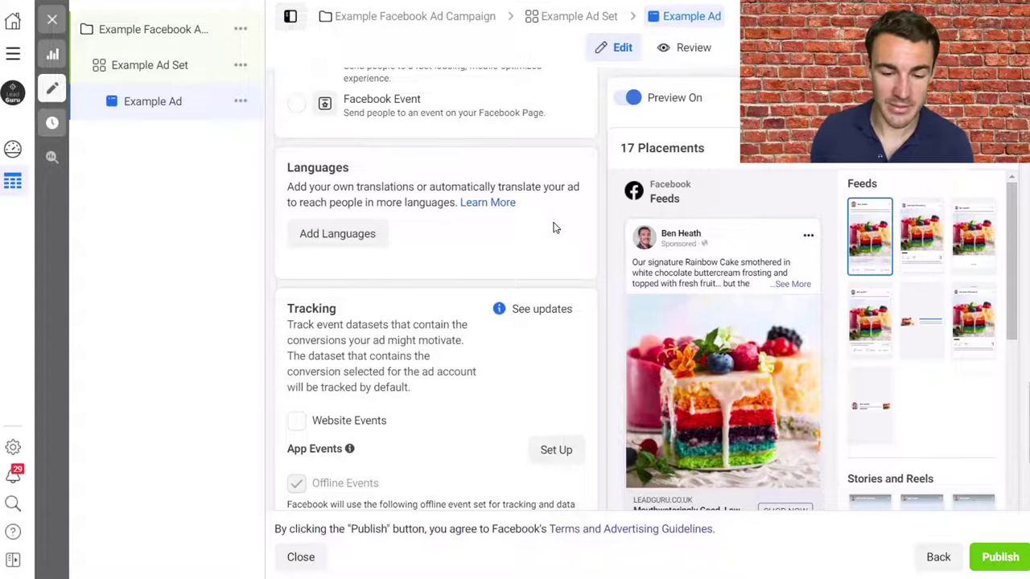
pyautogui.scroll(-2, 593, 281)
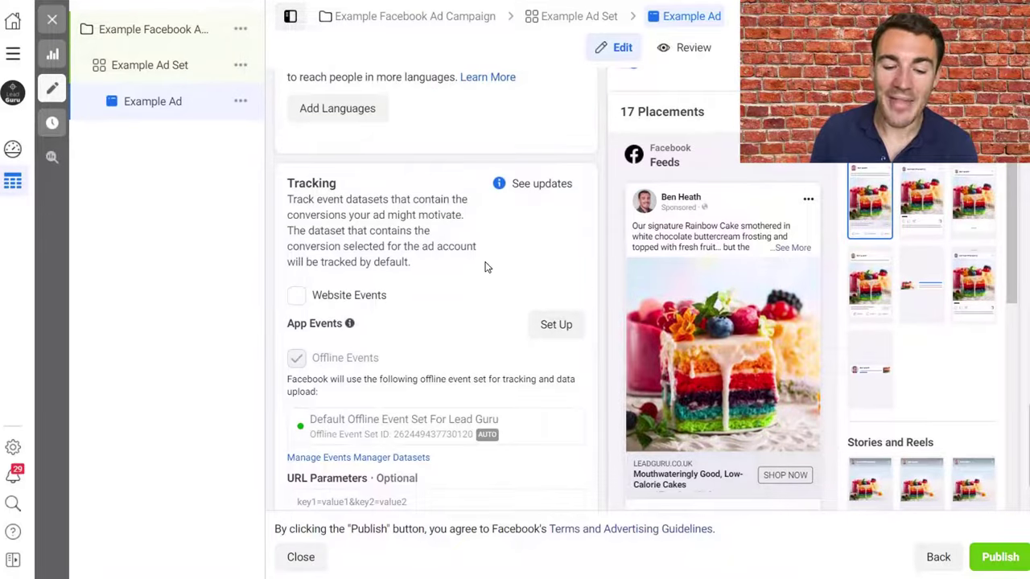
# Preview the finished ad in the Instagram Feed and Instagram Stories placements.
pyautogui.scroll(-1, 486, 267)
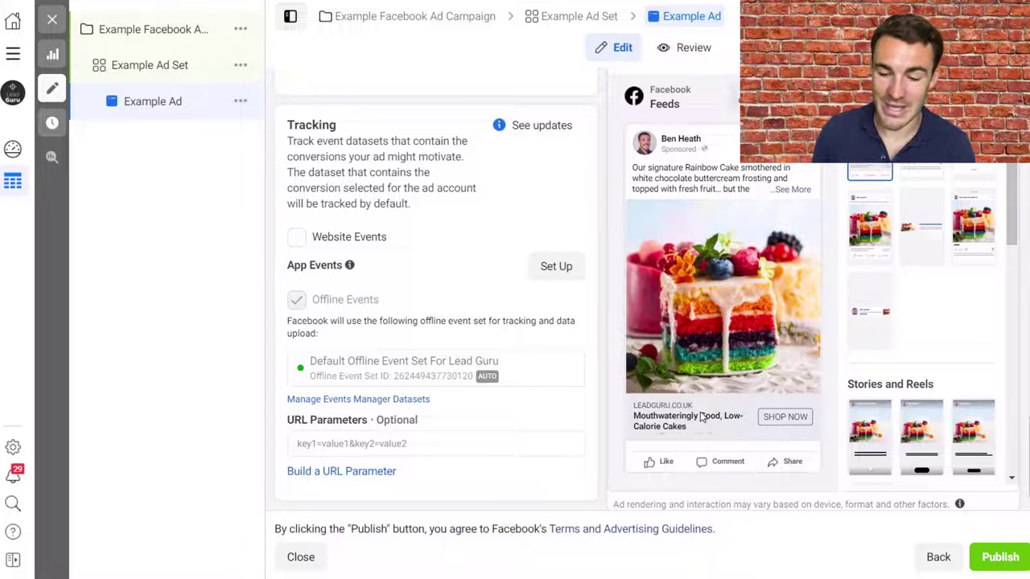
pyautogui.click(922, 171)
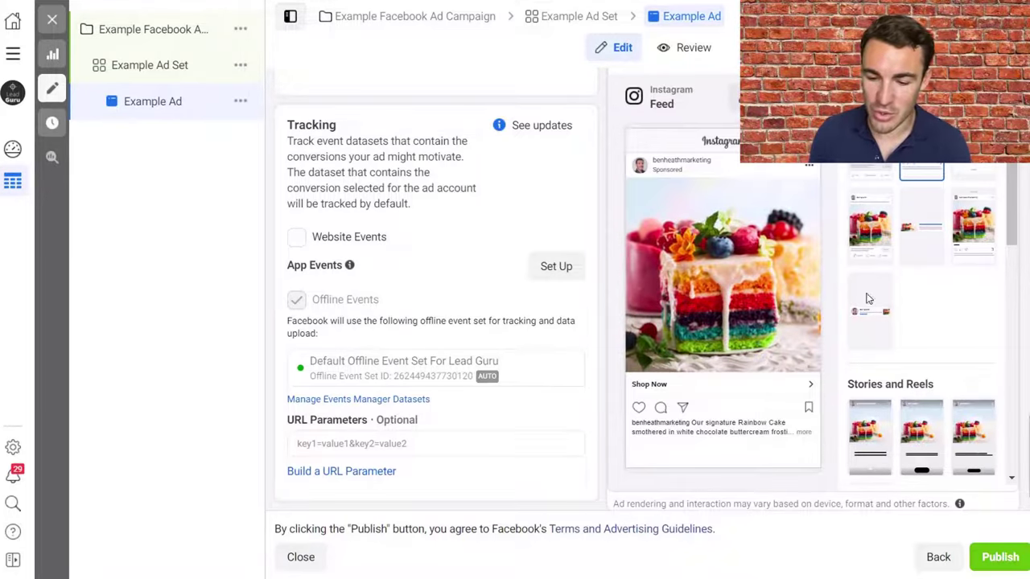
pyautogui.click(870, 434)
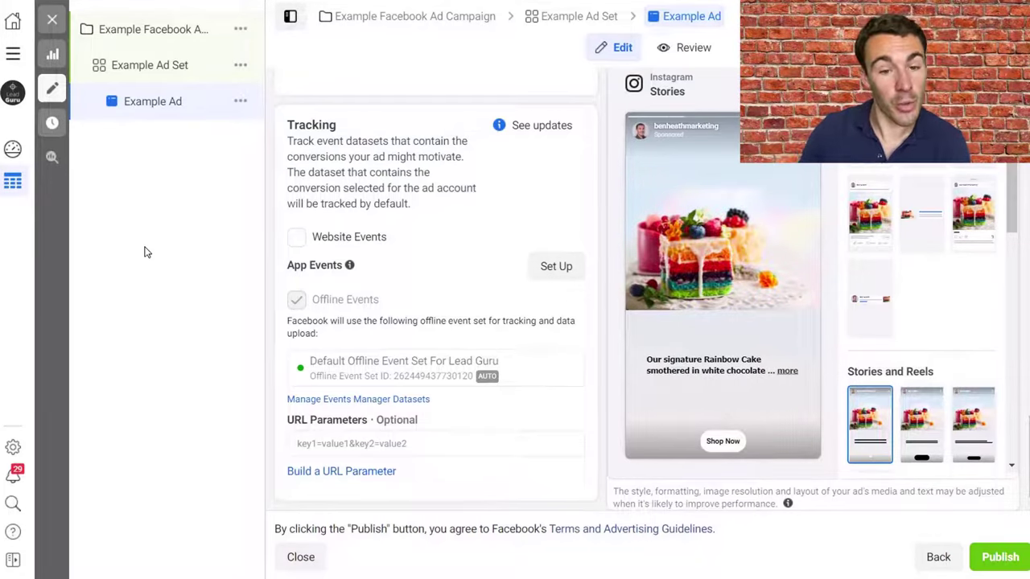
# Close the ad editor and switch off Example Ad in the ads list.
pyautogui.click(52, 30)
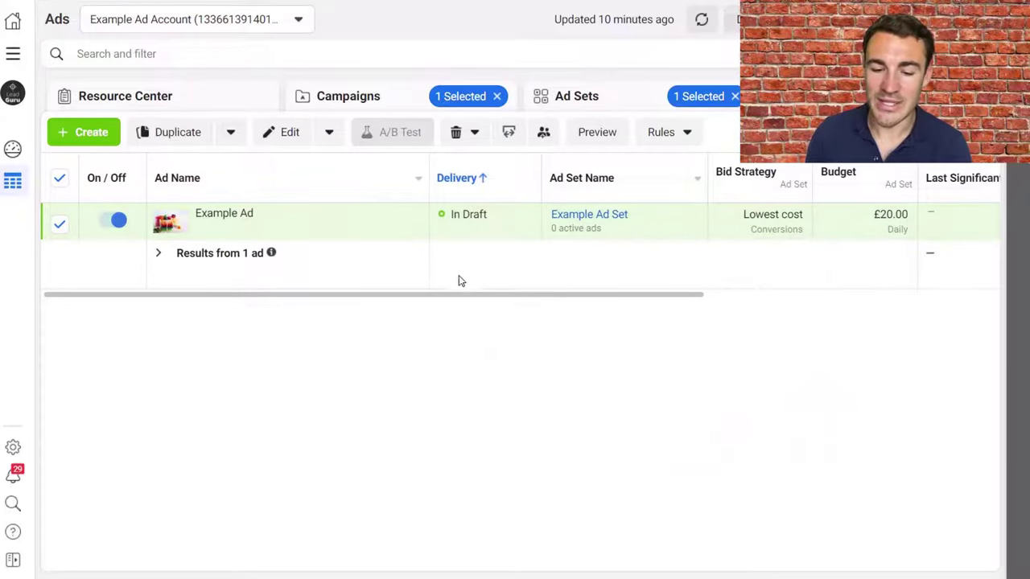
pyautogui.moveTo(430, 306); pyautogui.dragTo(517, 308)
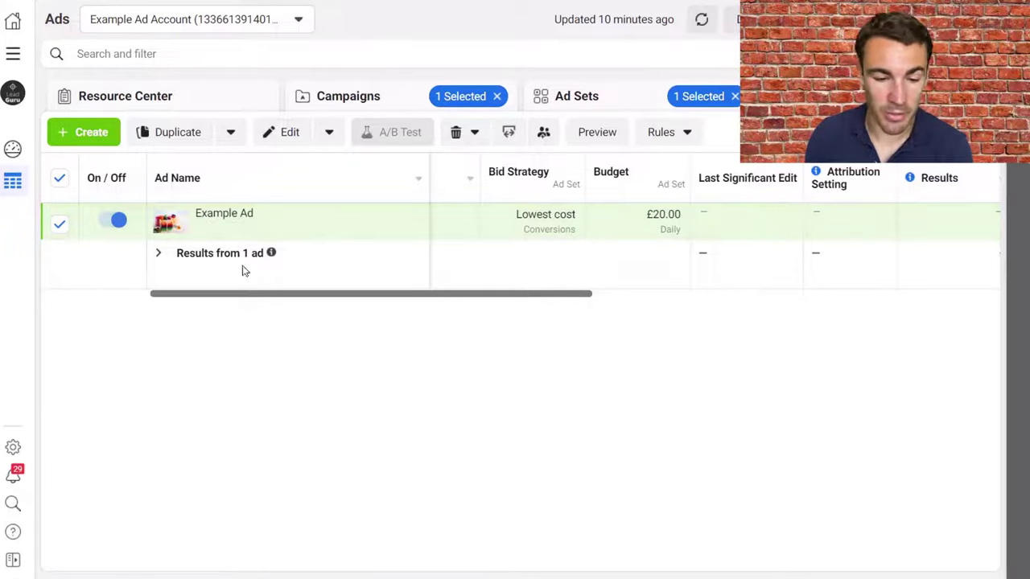
pyautogui.click(110, 221)
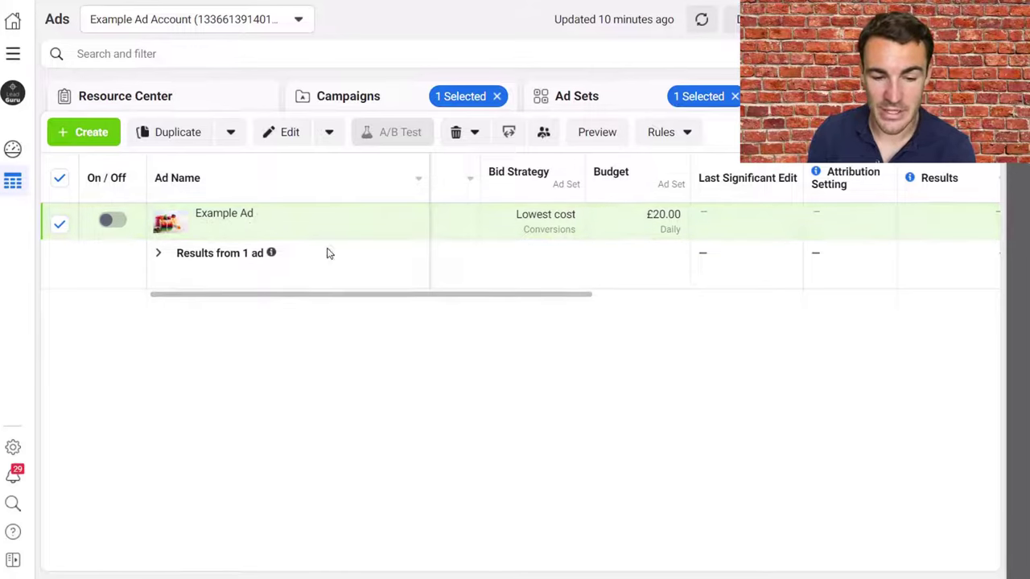
# Check the on/off status and columns of Example Ad Set and Example Facebook Ad Campaign in their lists.
pyautogui.click(600, 107)
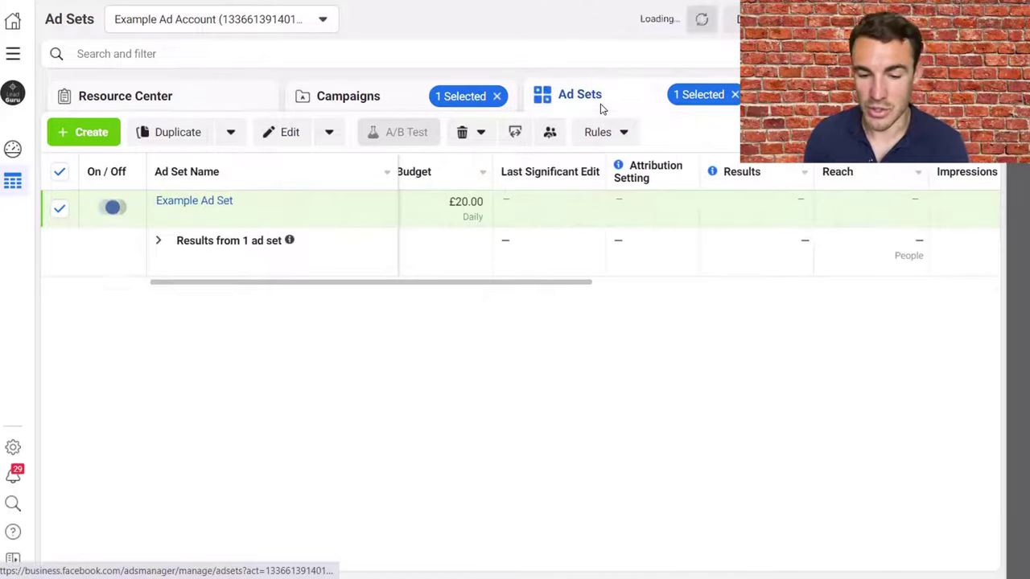
pyautogui.click(381, 110)
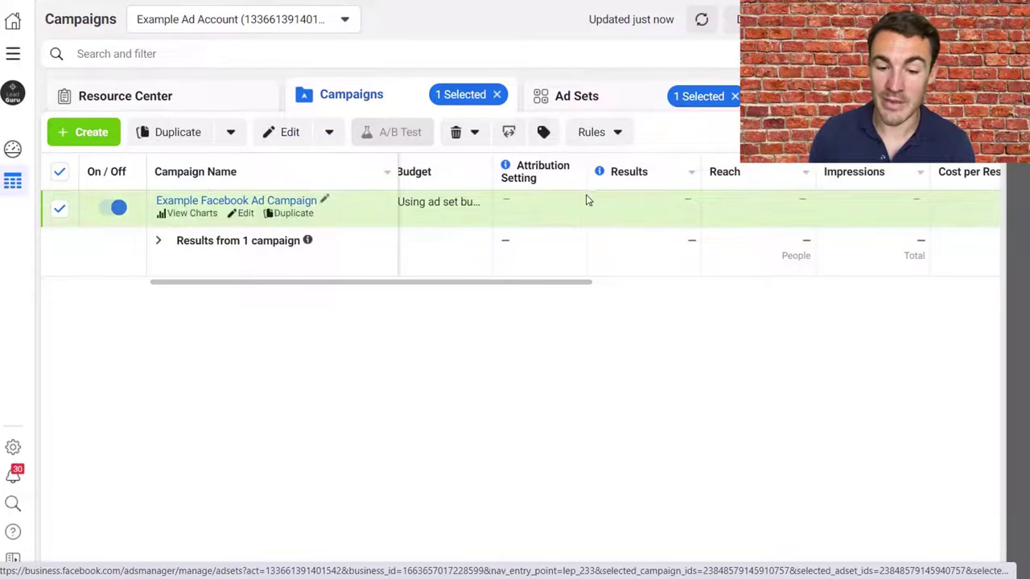
pyautogui.hscroll(-2, 604, 235)
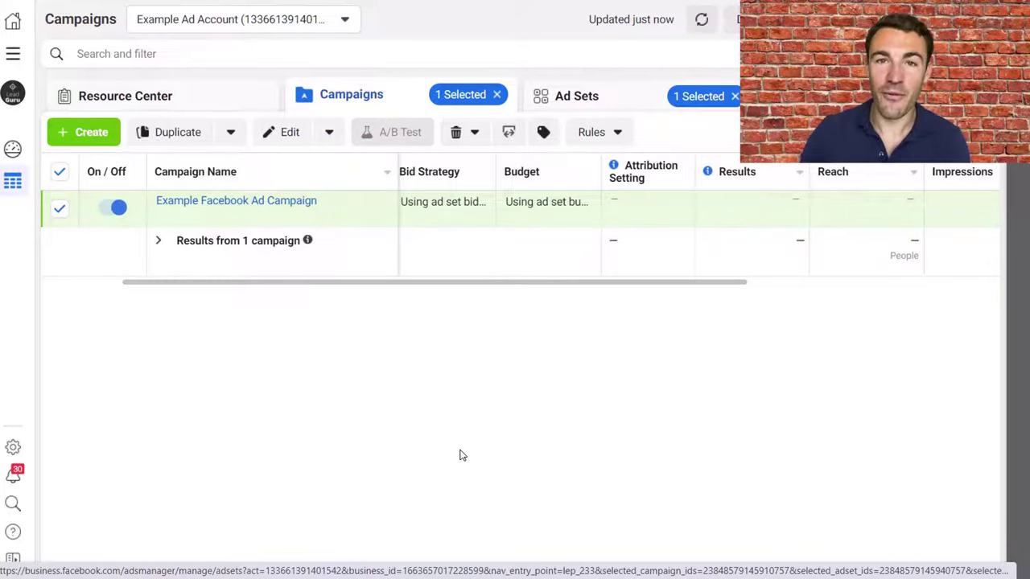